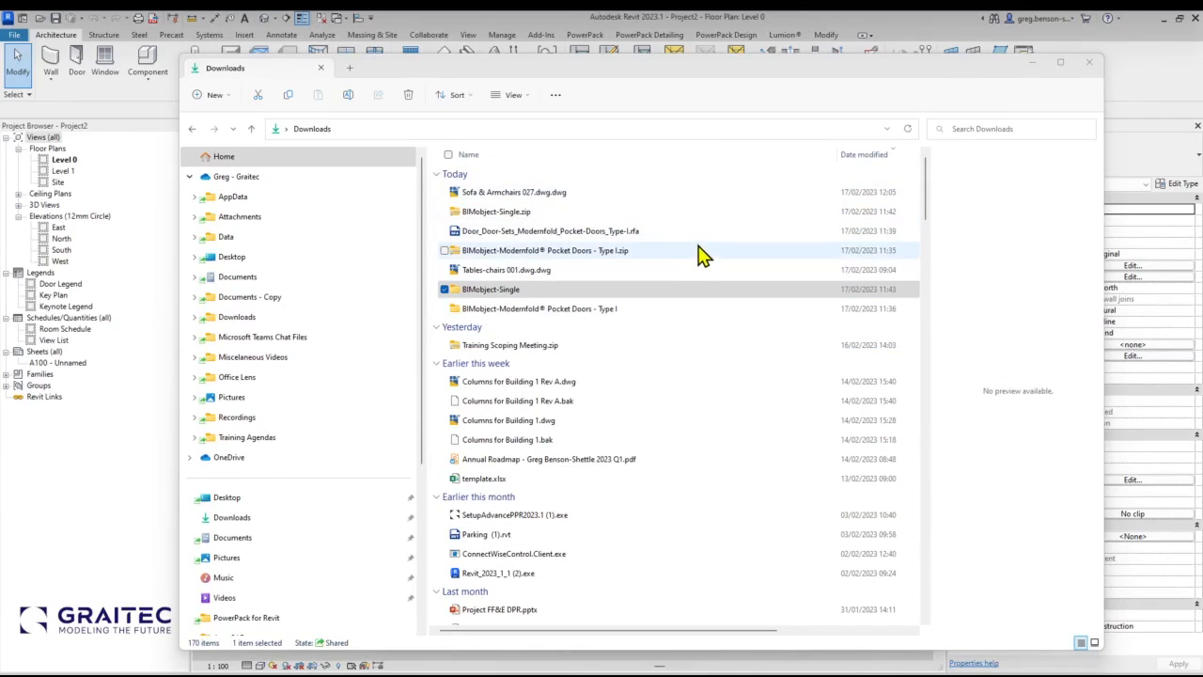
left_click(524, 213)
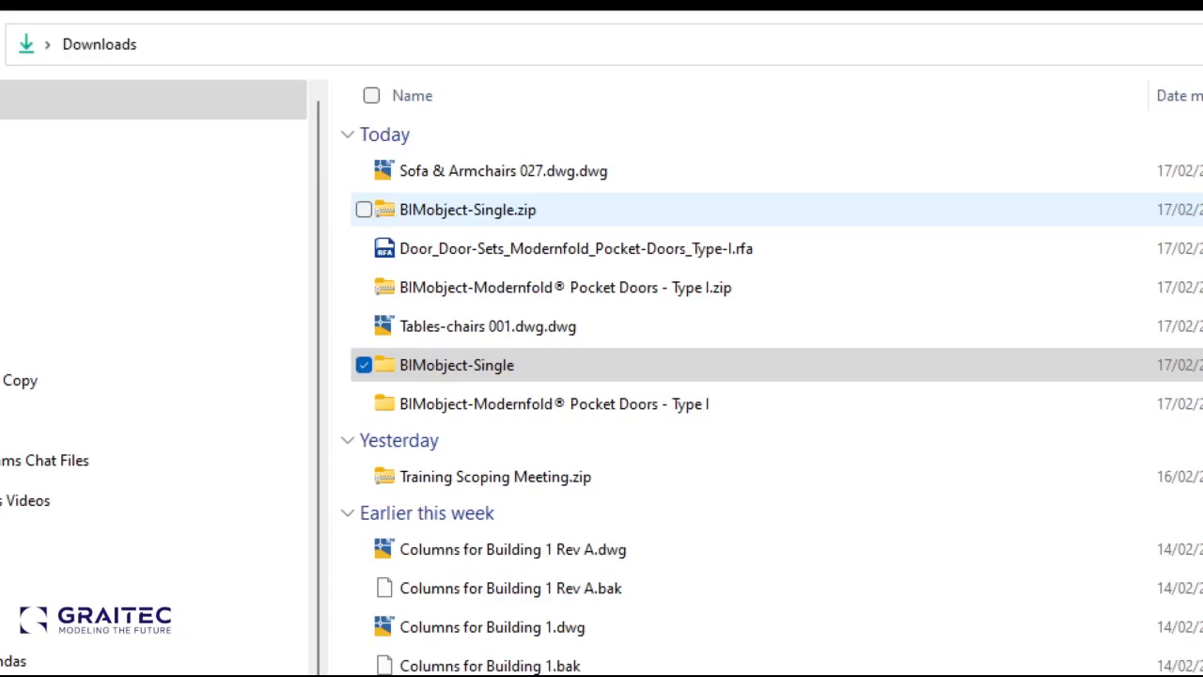
left_click_drag(537, 203, 600, 203, "ctrl+shift")
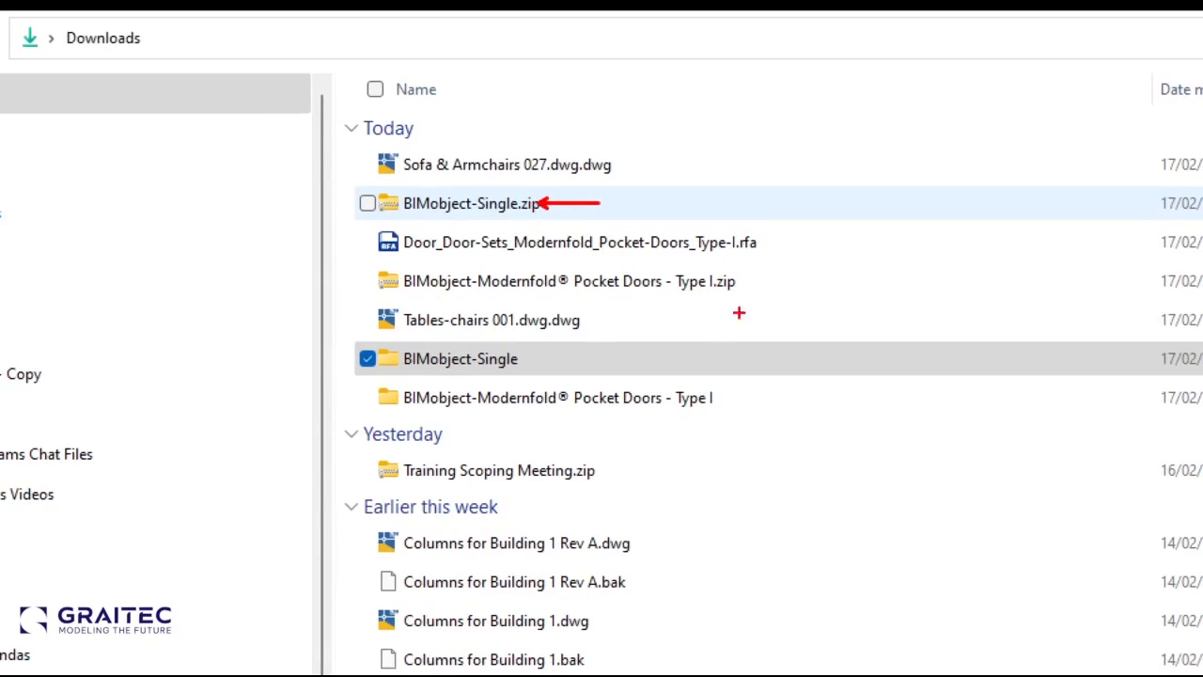
left_click_drag(734, 283, 830, 283, "ctrl+shift")
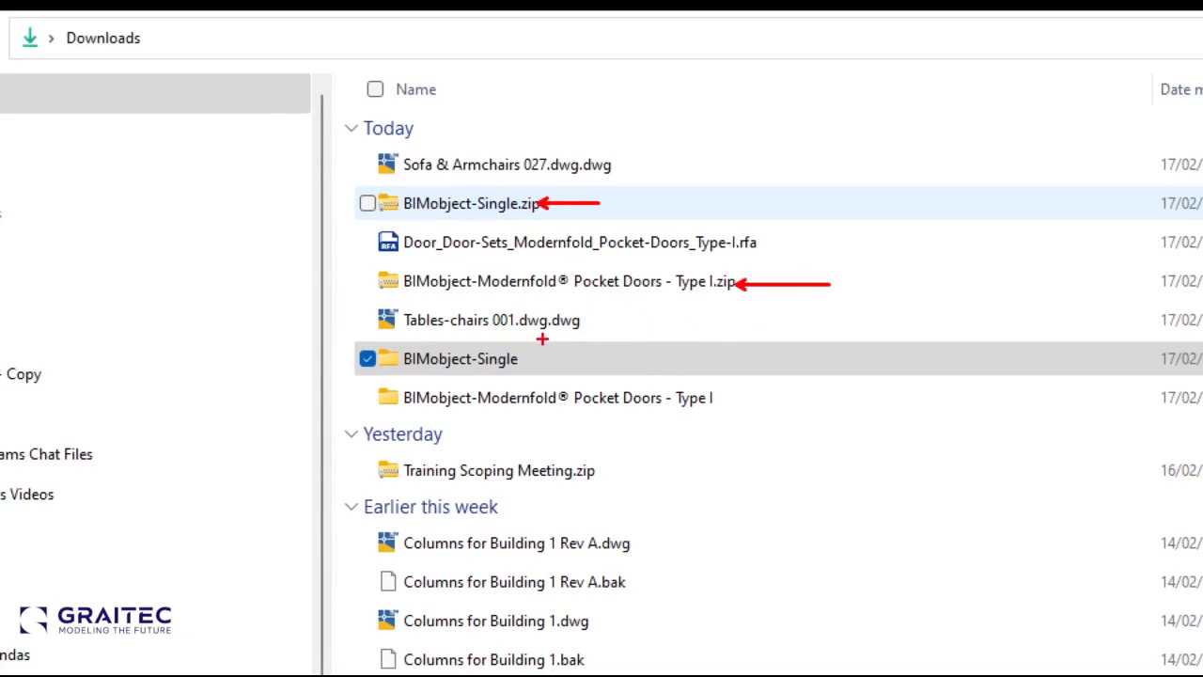
left_click_drag(495, 311, 597, 337, "ctrl")
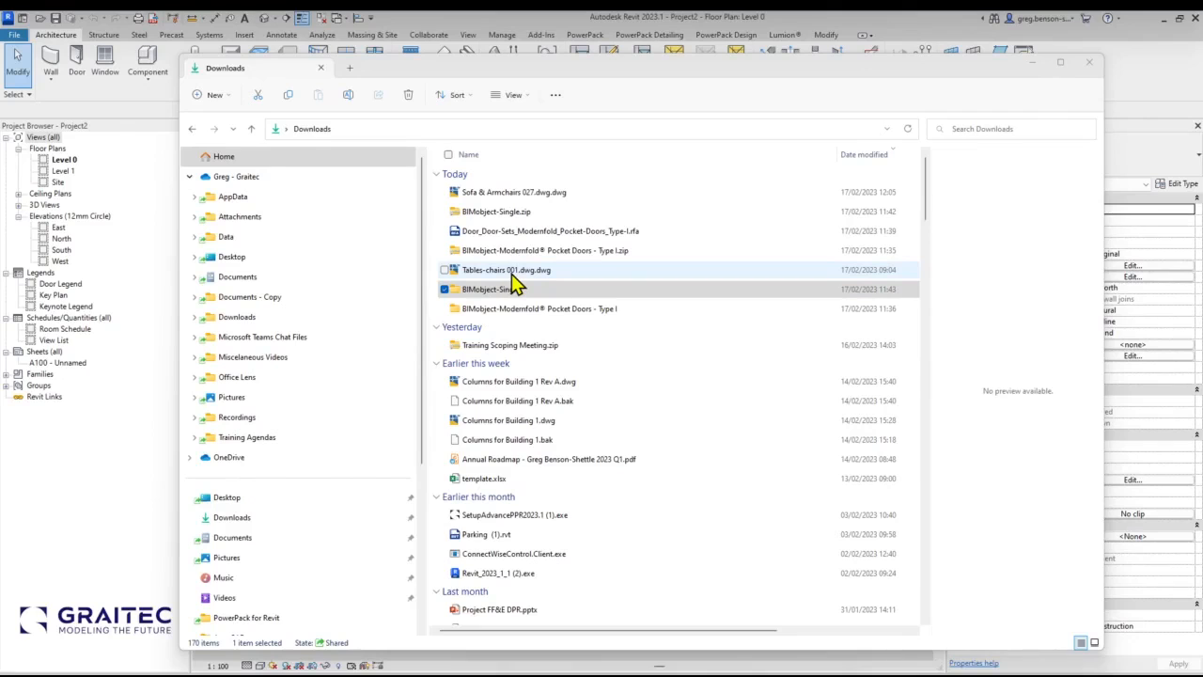
Minimize the Downloads and Revit windows, switch to AutoCAD and bring up the model space of the 3 Bed House - Ground Floor drawing.
left_click(1031, 63)
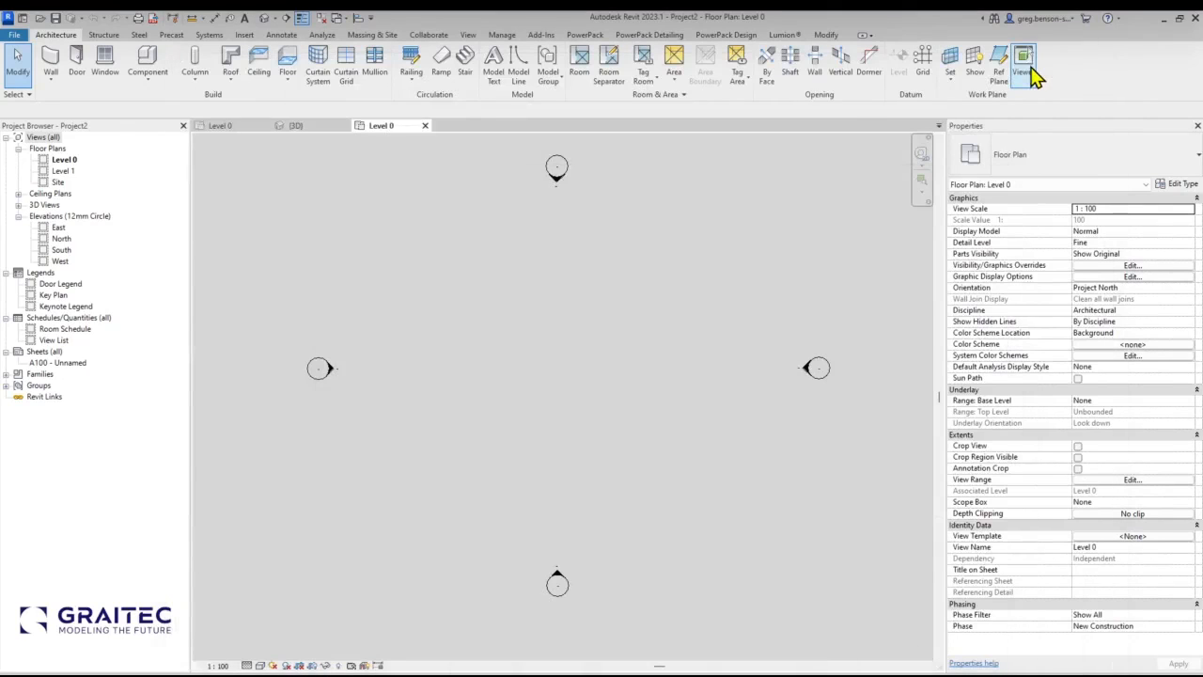
left_click(1163, 23)
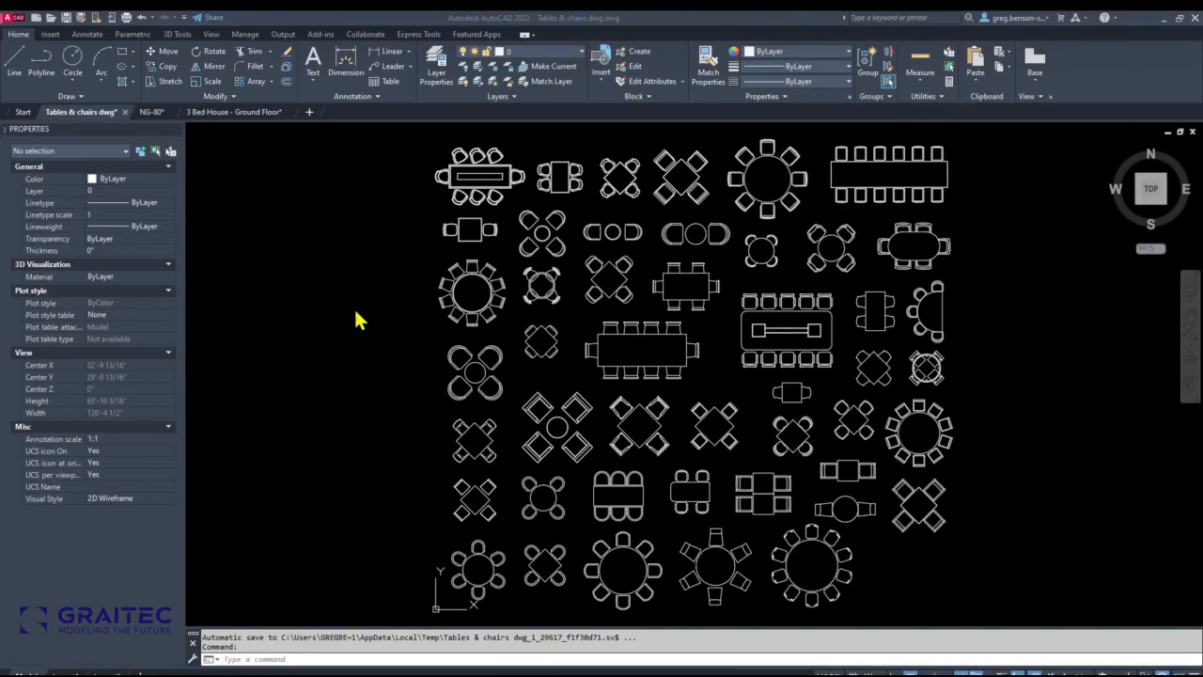
mouse_move(247, 112)
left_click(185, 213)
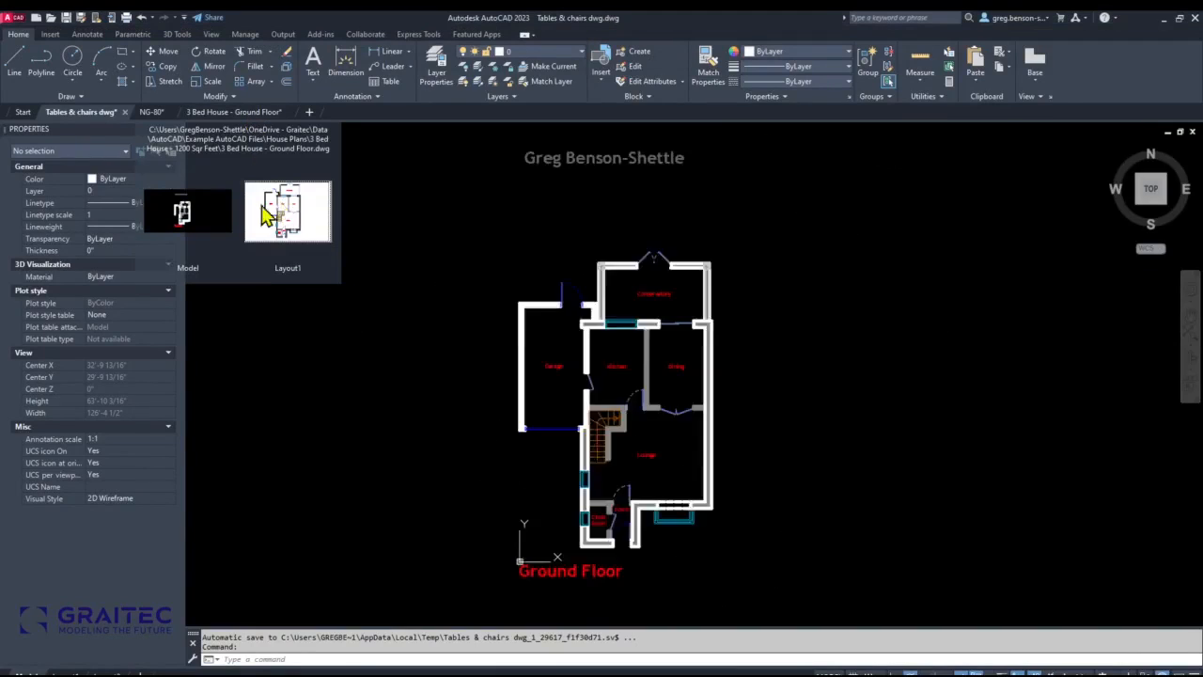
Copy the six-seat oval table with all its chairs from the Tables & chairs drawing to the clipboard.
left_click(65, 114)
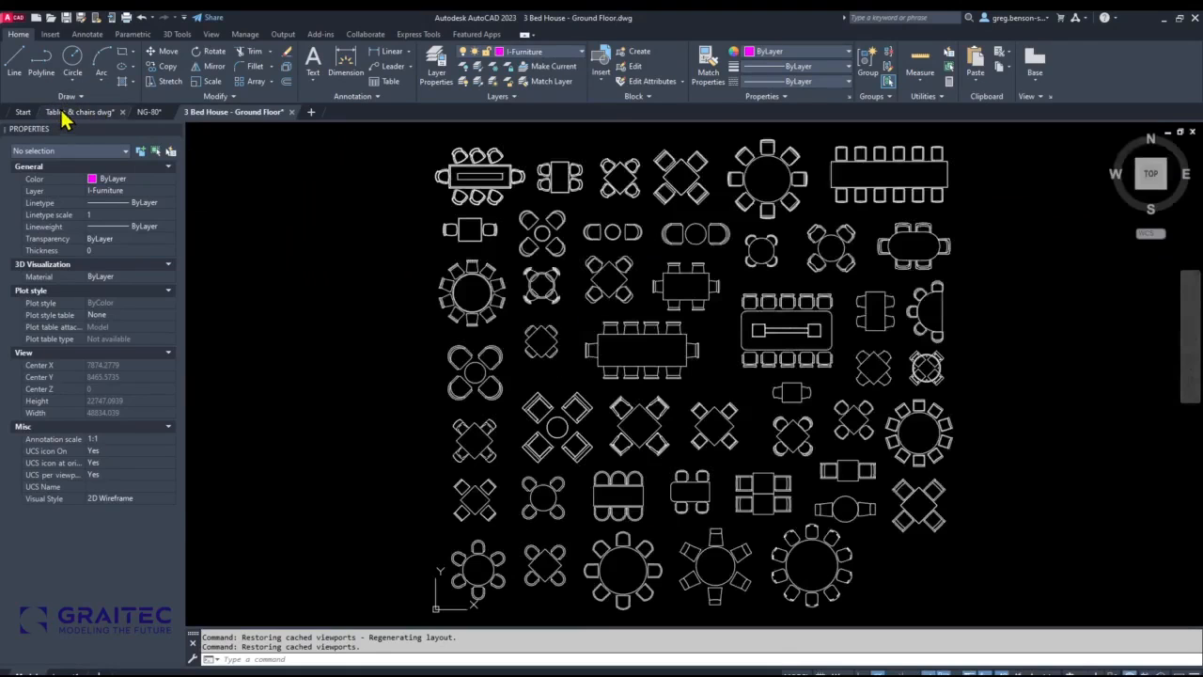
left_click(973, 214)
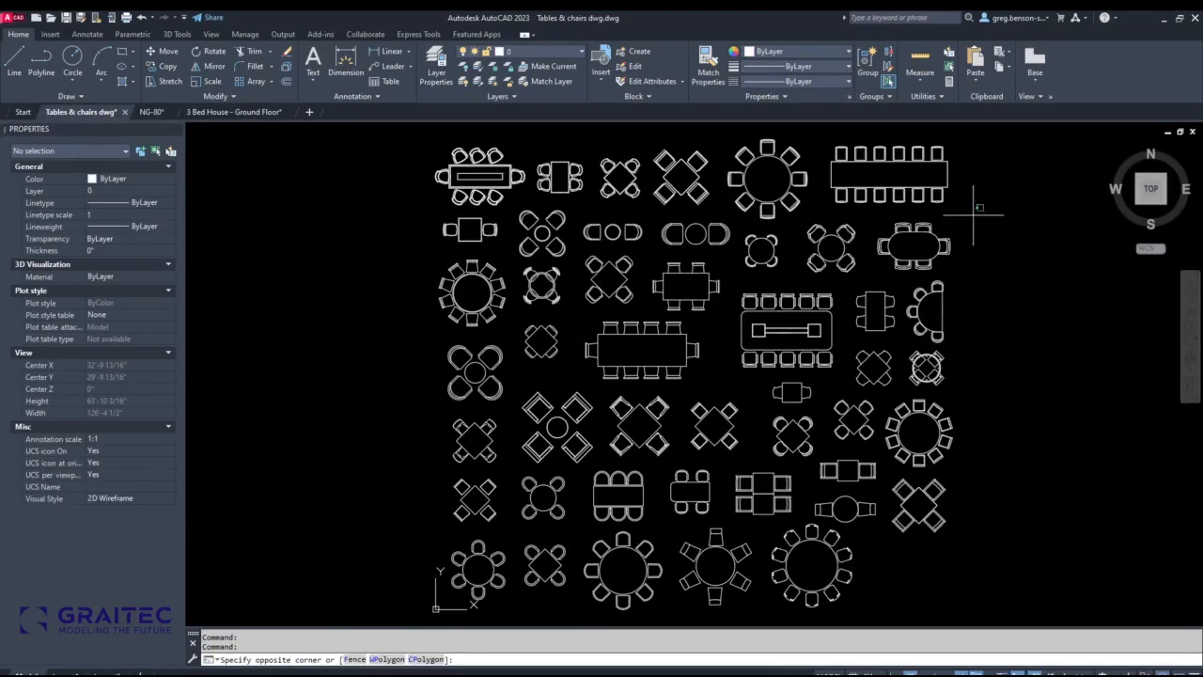
left_click(866, 278)
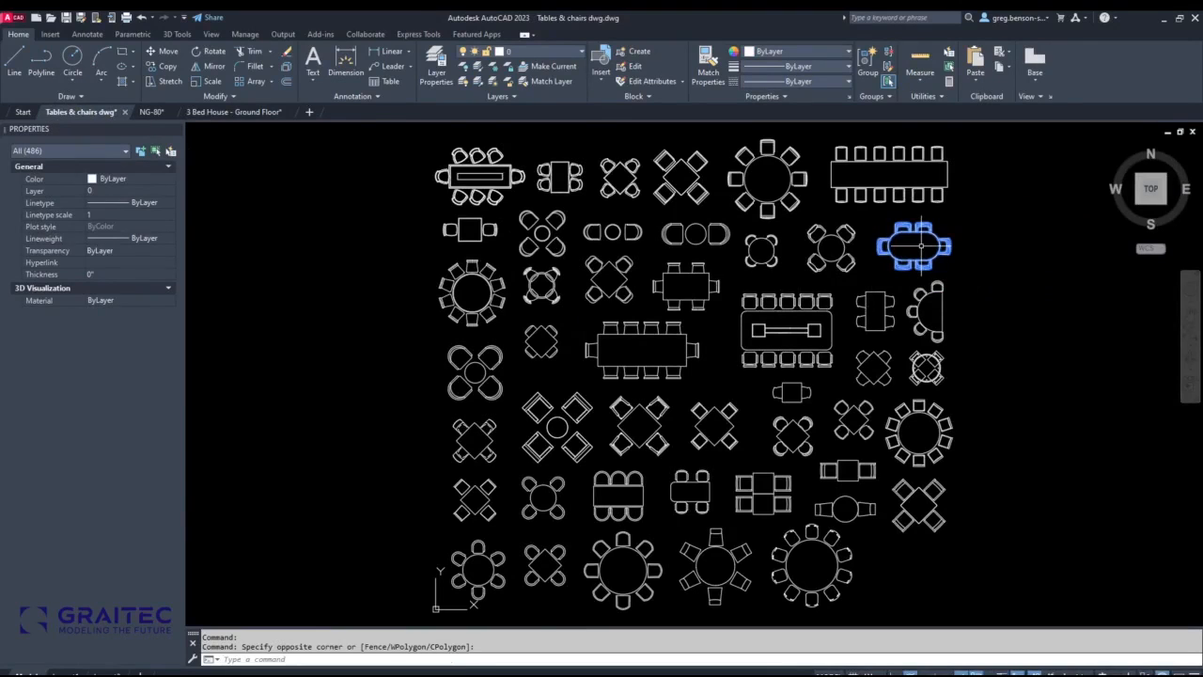
scroll(921, 245, "up", 2)
scroll(921, 245, "up", 4)
middle_click_drag(975, 214, 778, 349)
left_click(909, 276)
left_click(508, 492)
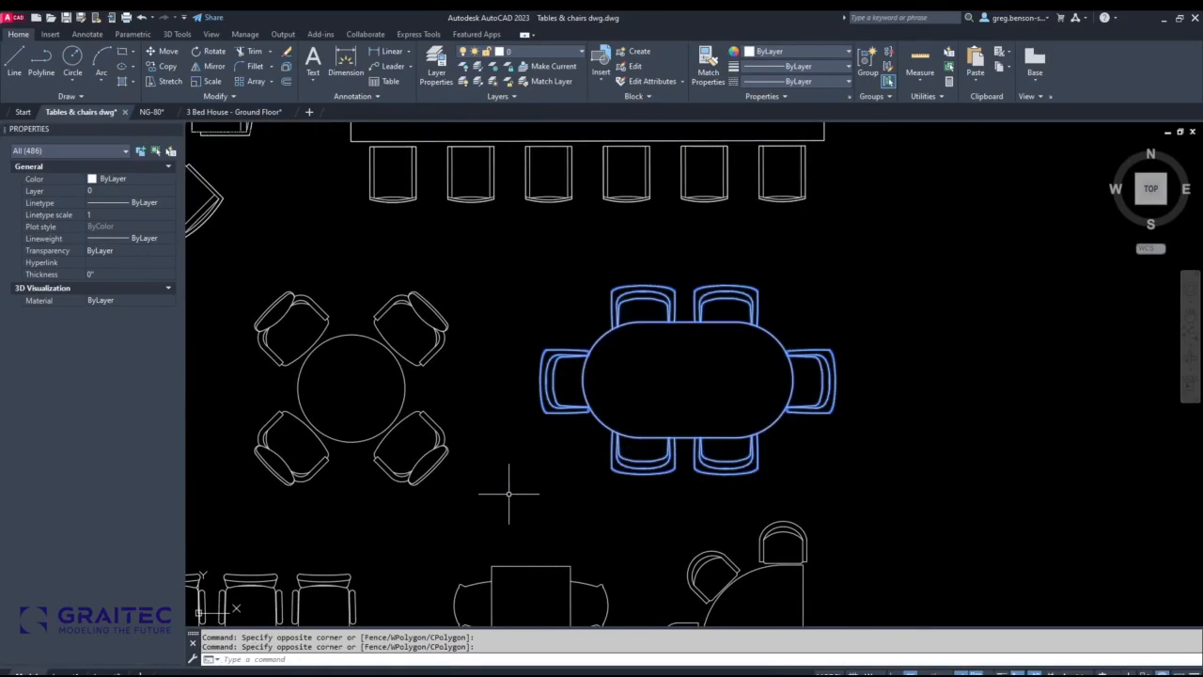
key("ctrl+c")
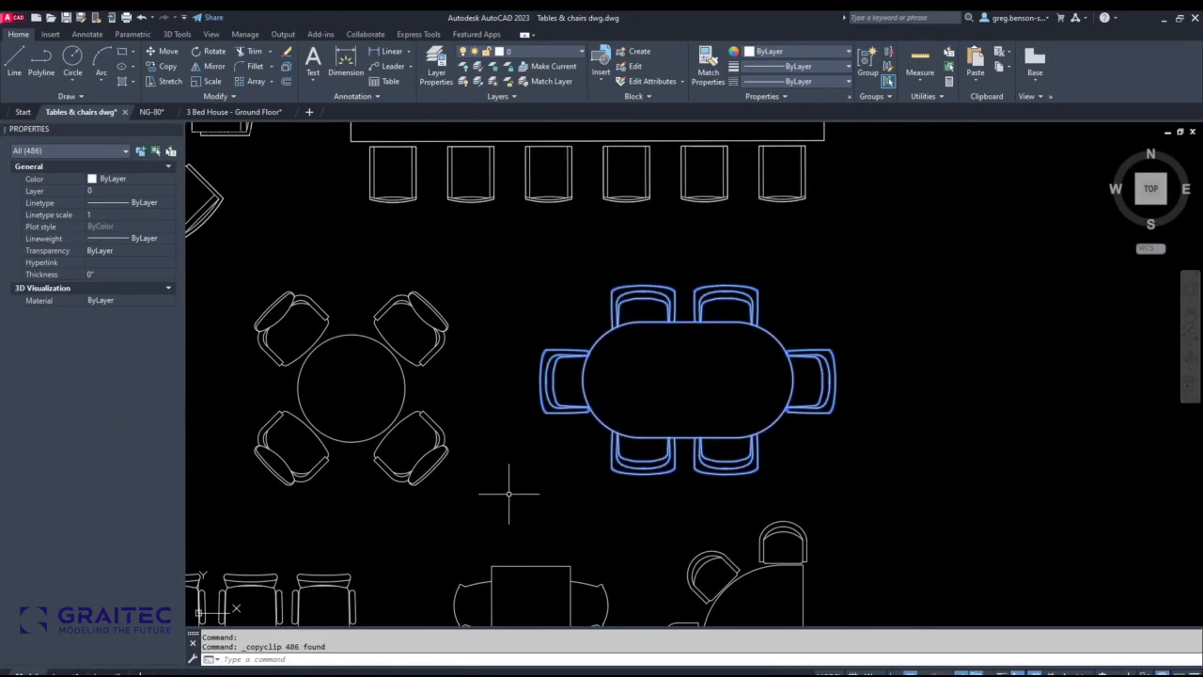
Try to paste the copied table set into the Dining room of the 3 Bed House - Ground Floor drawing.
left_click(235, 113)
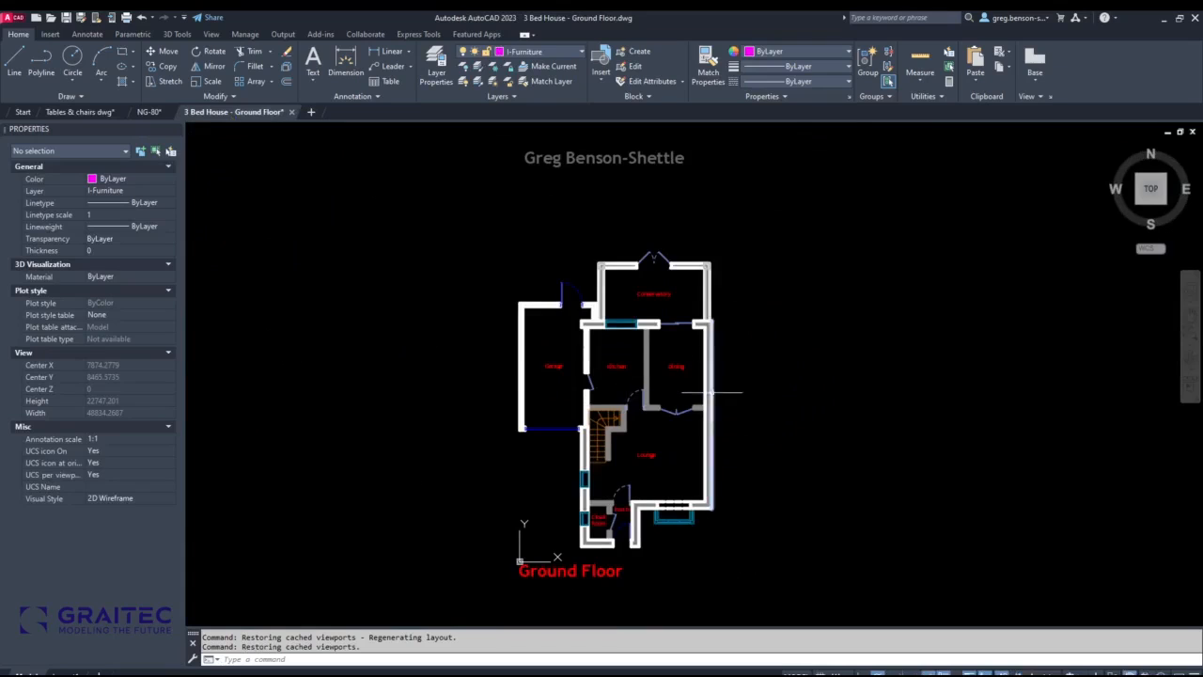
scroll(673, 379, "up", 6)
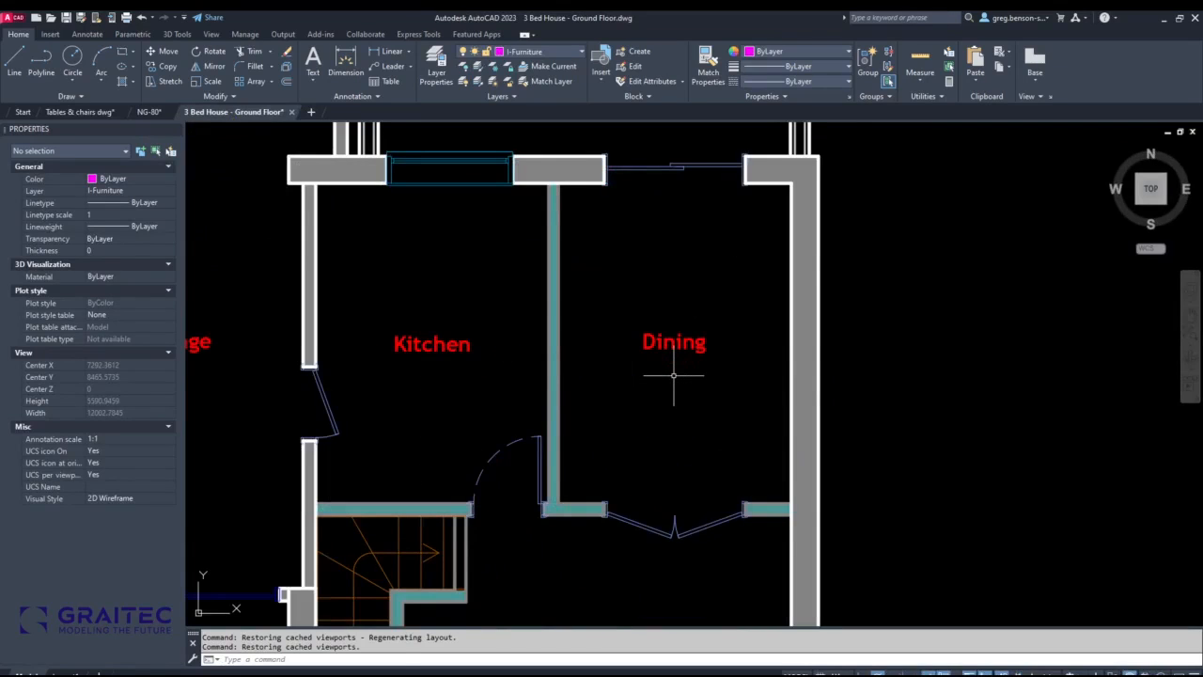
key("ctrl+v")
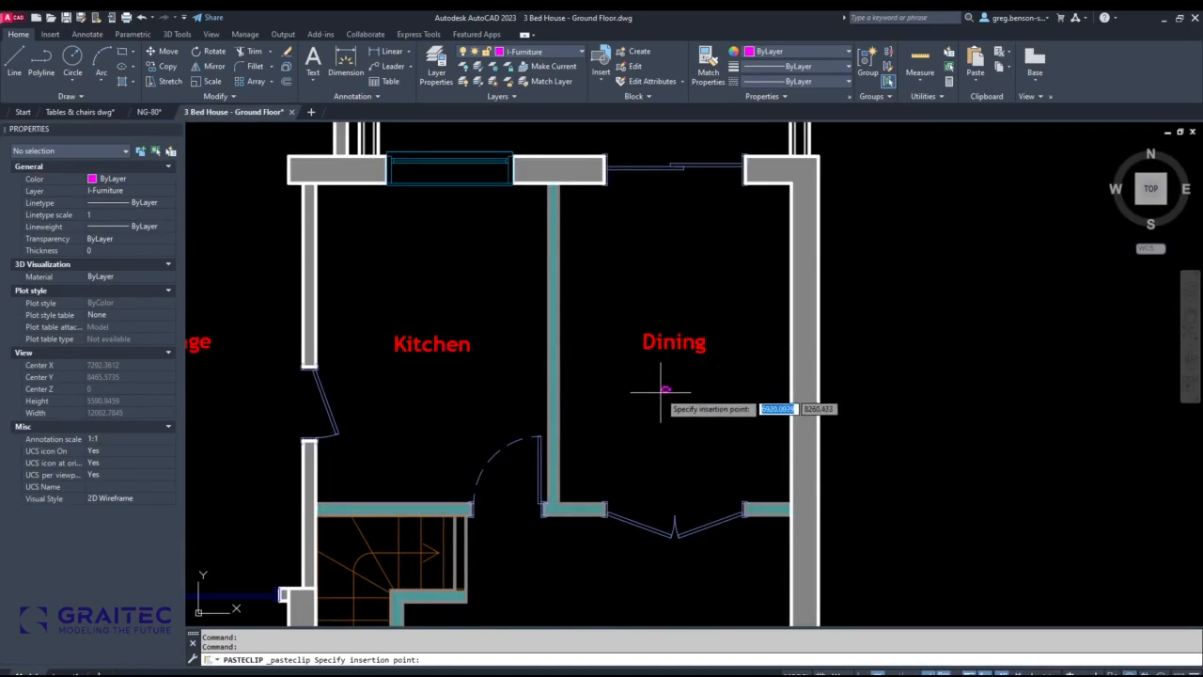
scroll(665, 387, "up", 5)
scroll(667, 383, "up", 4)
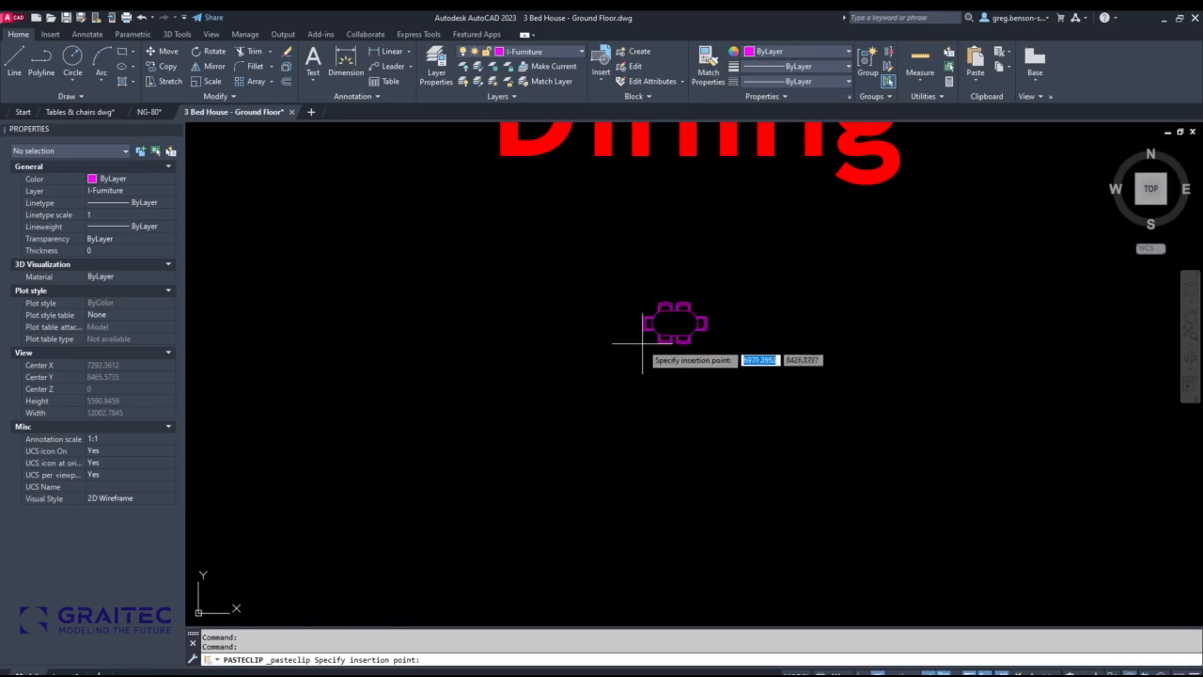
scroll(634, 366, "down", 6)
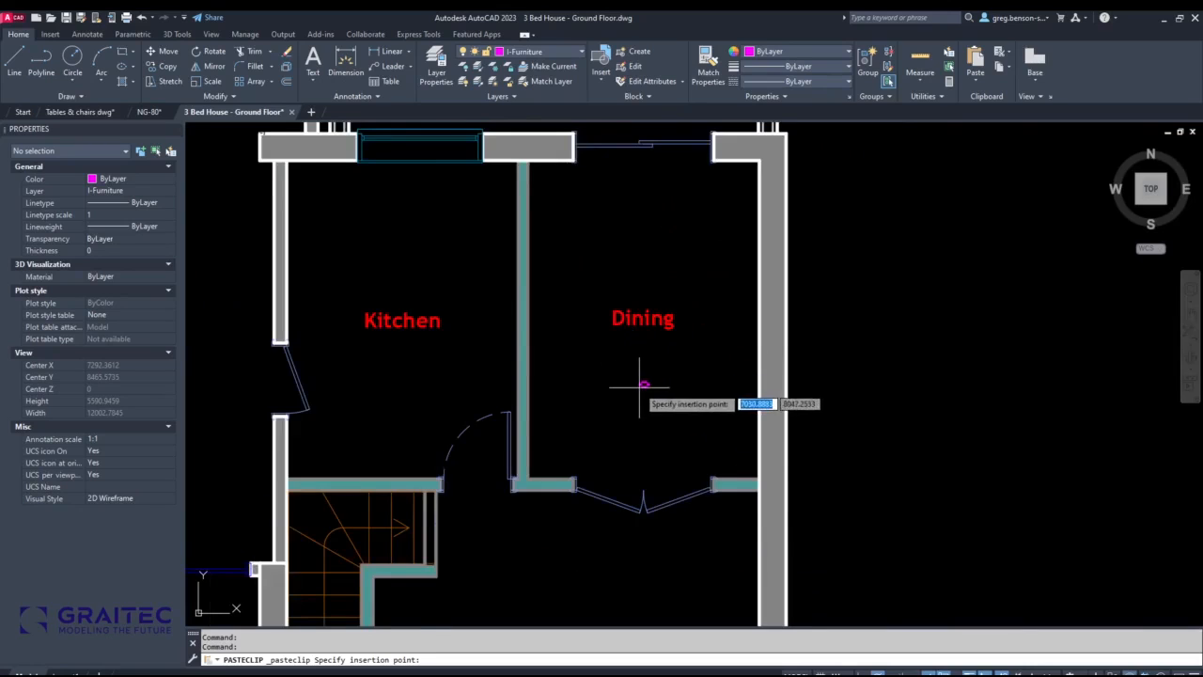
key("Escape")
Check which units the ground floor drawing uses to scale inserted content and which alternatives are offered, and close the settings without changes.
middle_click_drag(636, 379, 667, 344)
scroll(667, 344, "down", 4)
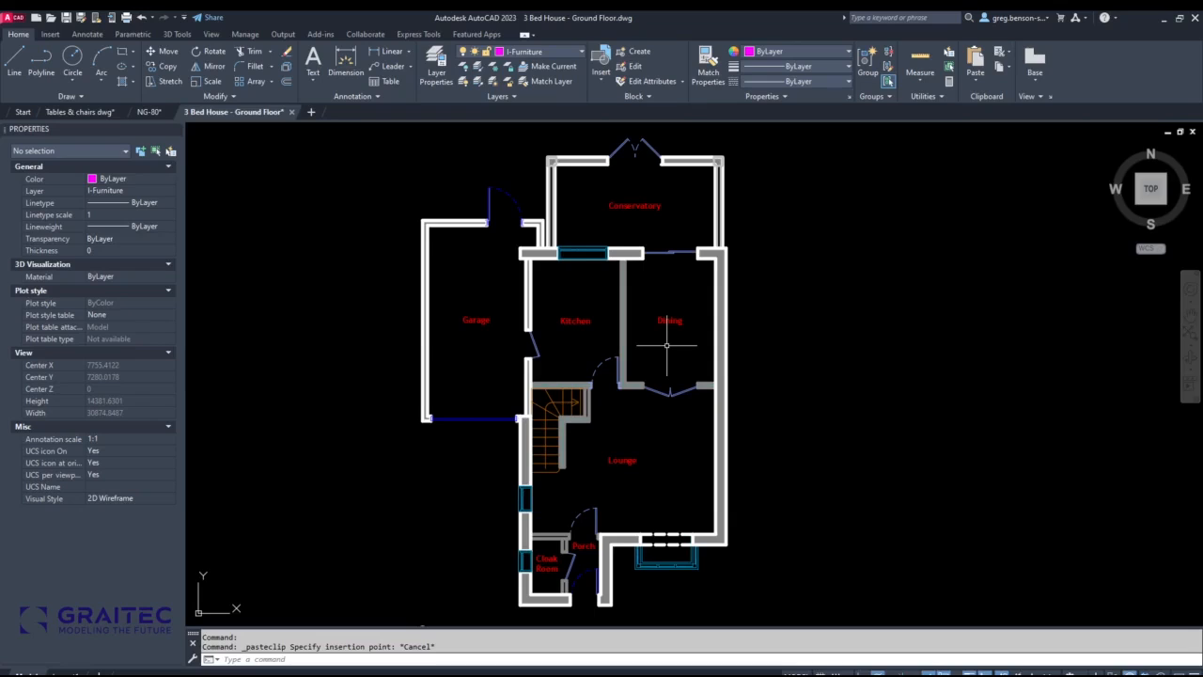
type("unit")
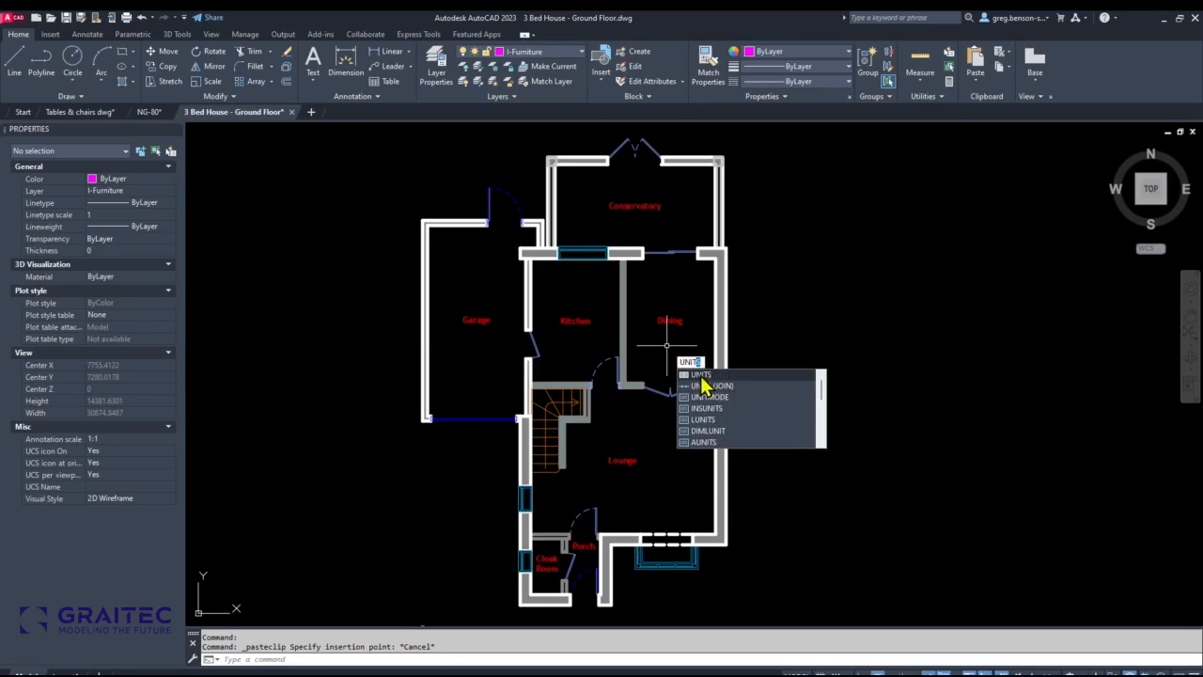
left_click(700, 375)
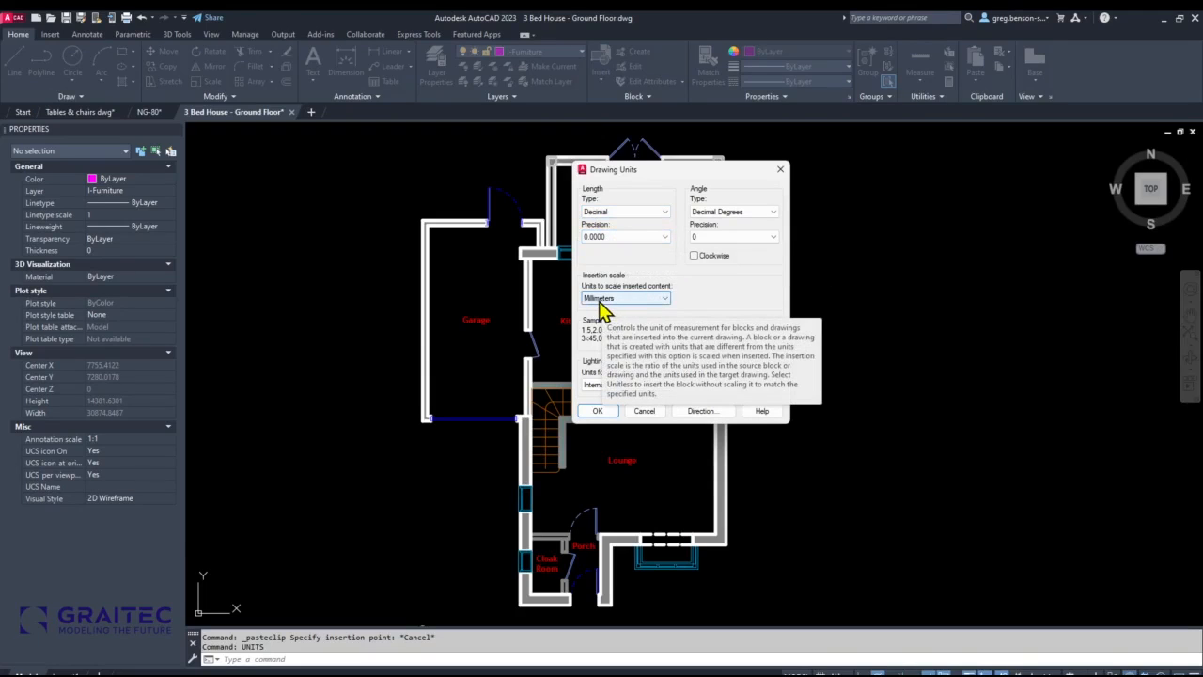
left_click(601, 299)
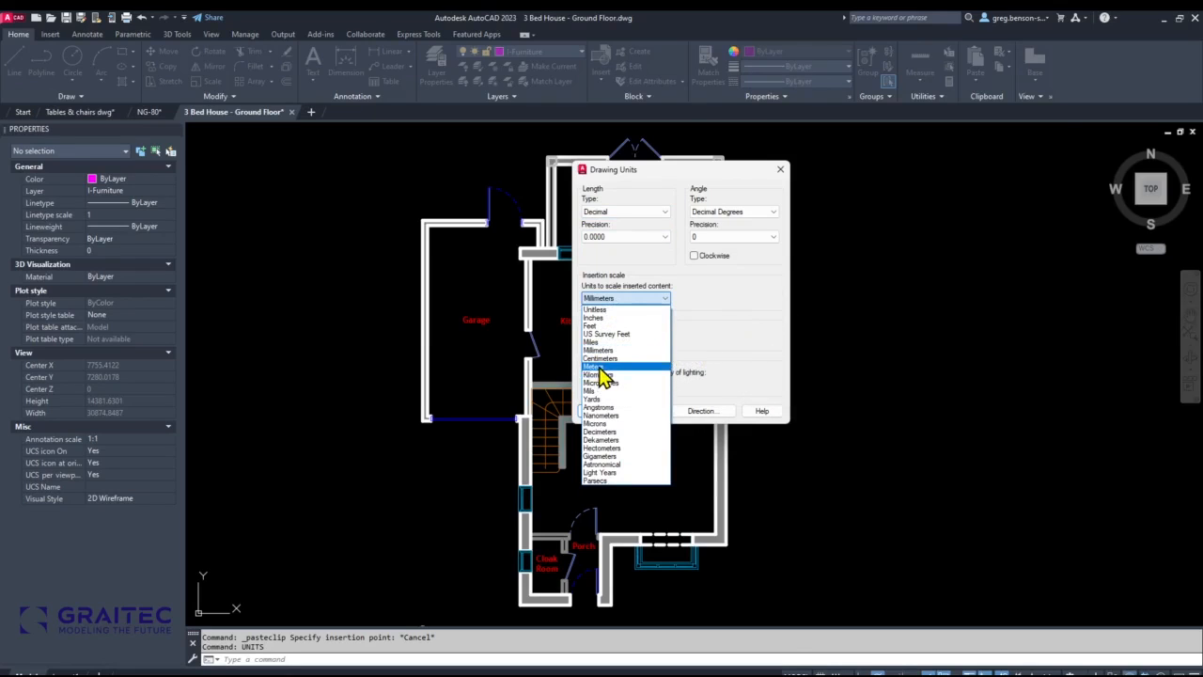
left_click(718, 291)
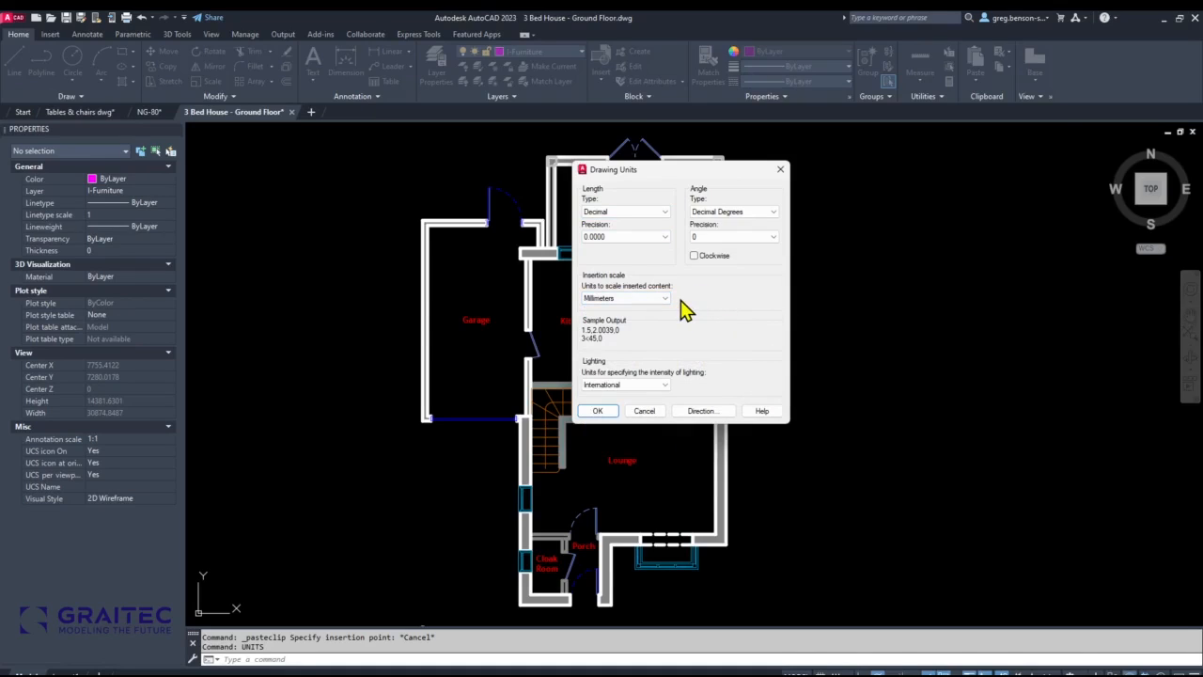
left_click(610, 181)
left_click(646, 415)
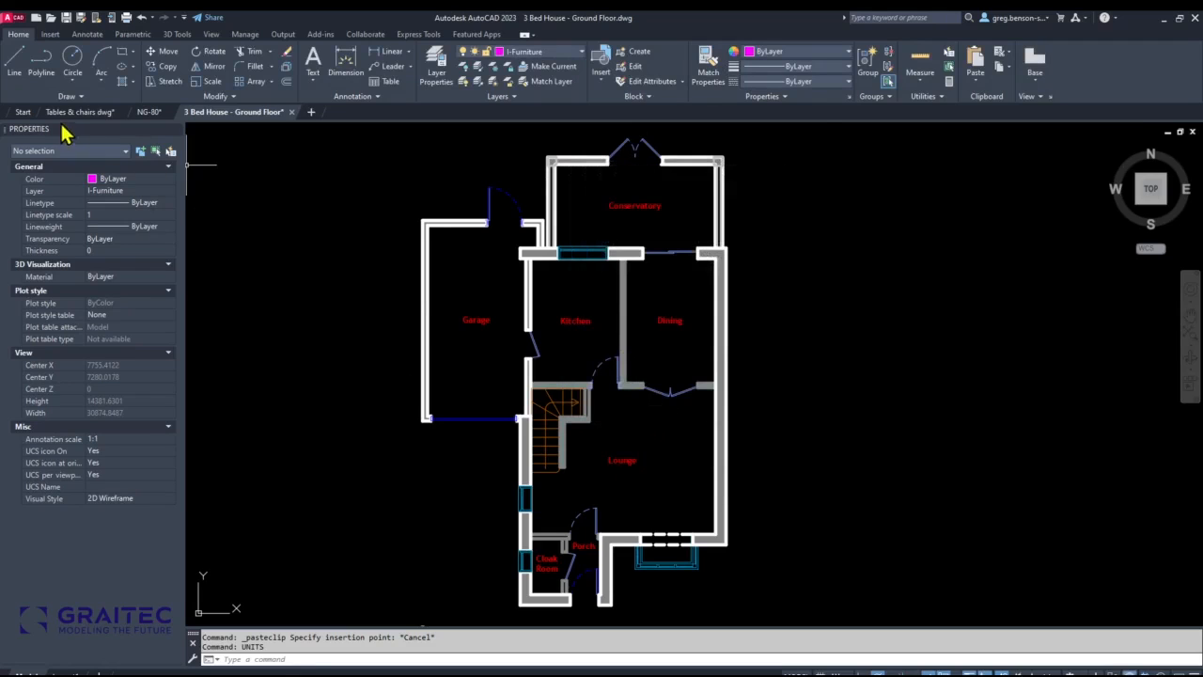
Return to the Tables & chairs drawing and inspect individual arcs of the oval table and its end chair.
left_click(69, 118)
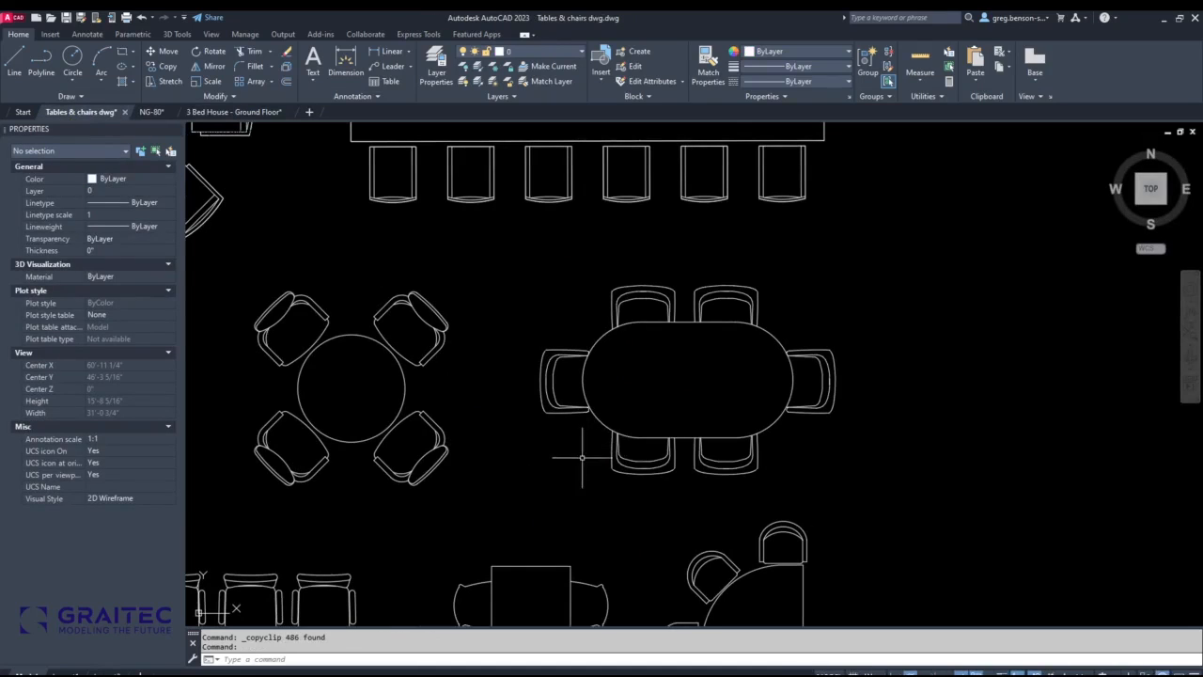
left_click(598, 422)
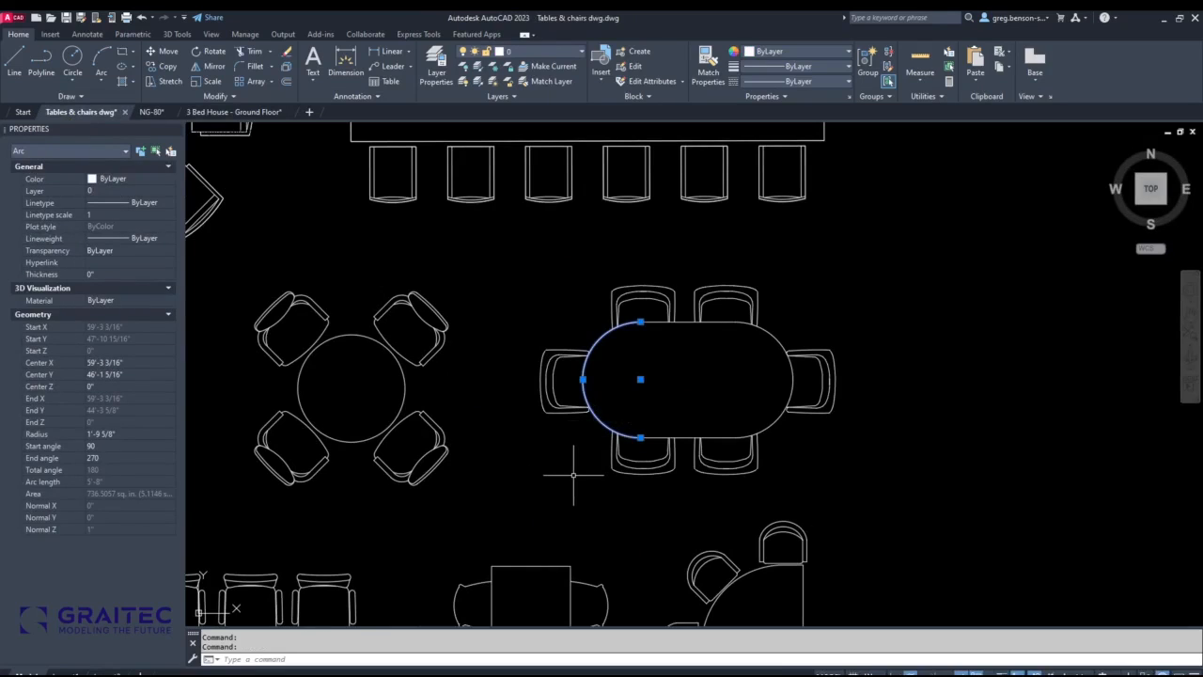
key("Escape")
left_click(552, 349)
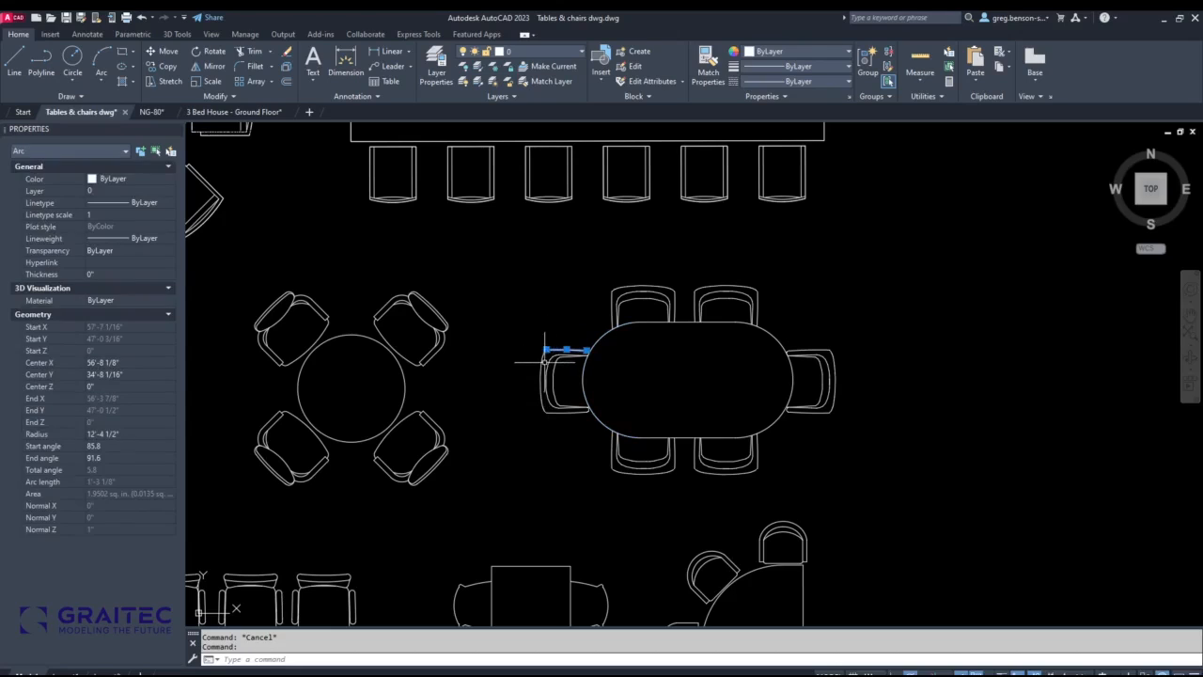
left_click(544, 360)
key("Escape")
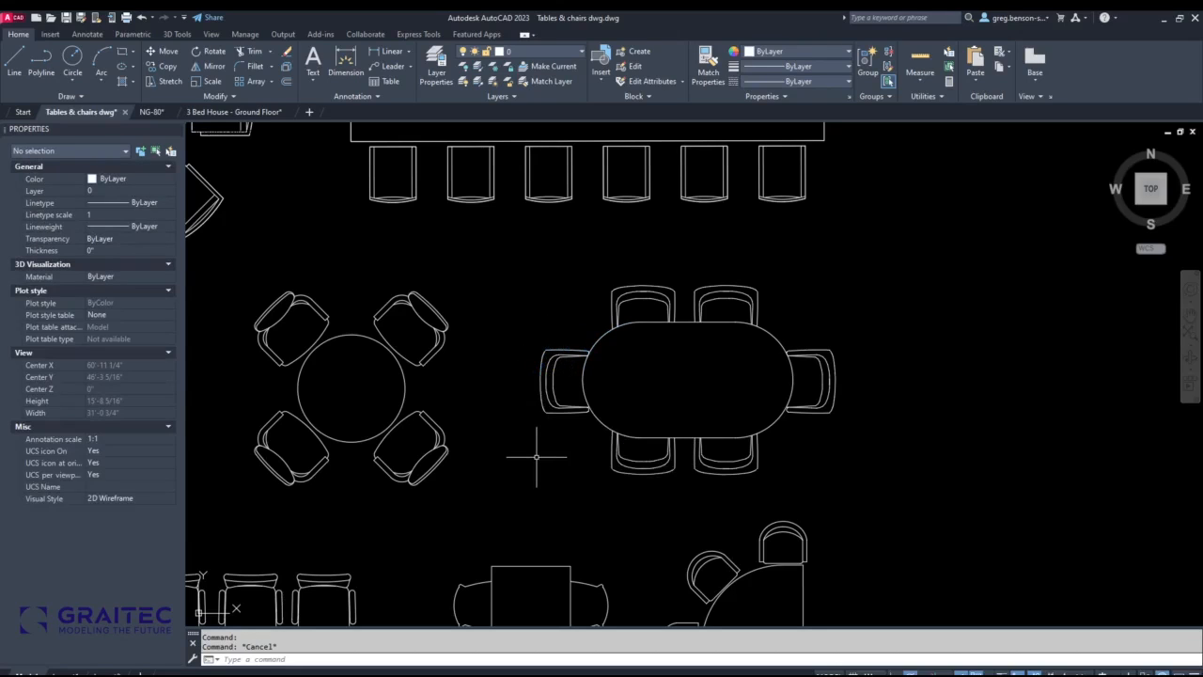
Check the length type and insertion scale units of the Tables & chairs drawing, and close the settings without changes.
type("UNITS")
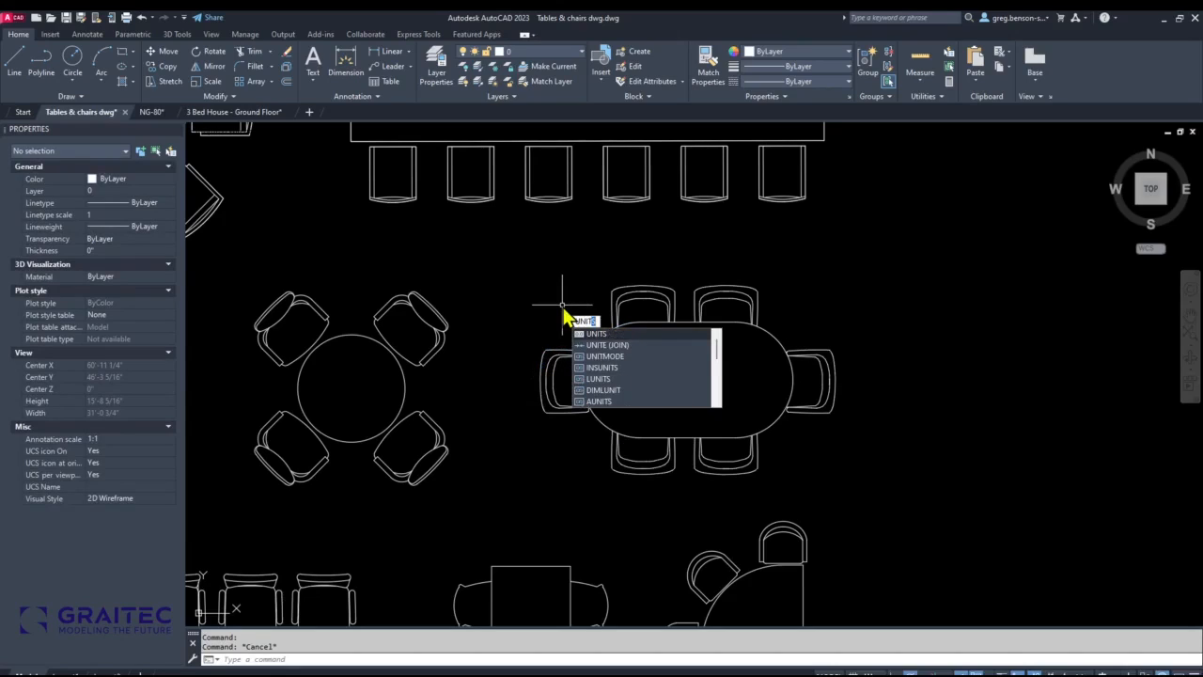
key("Return")
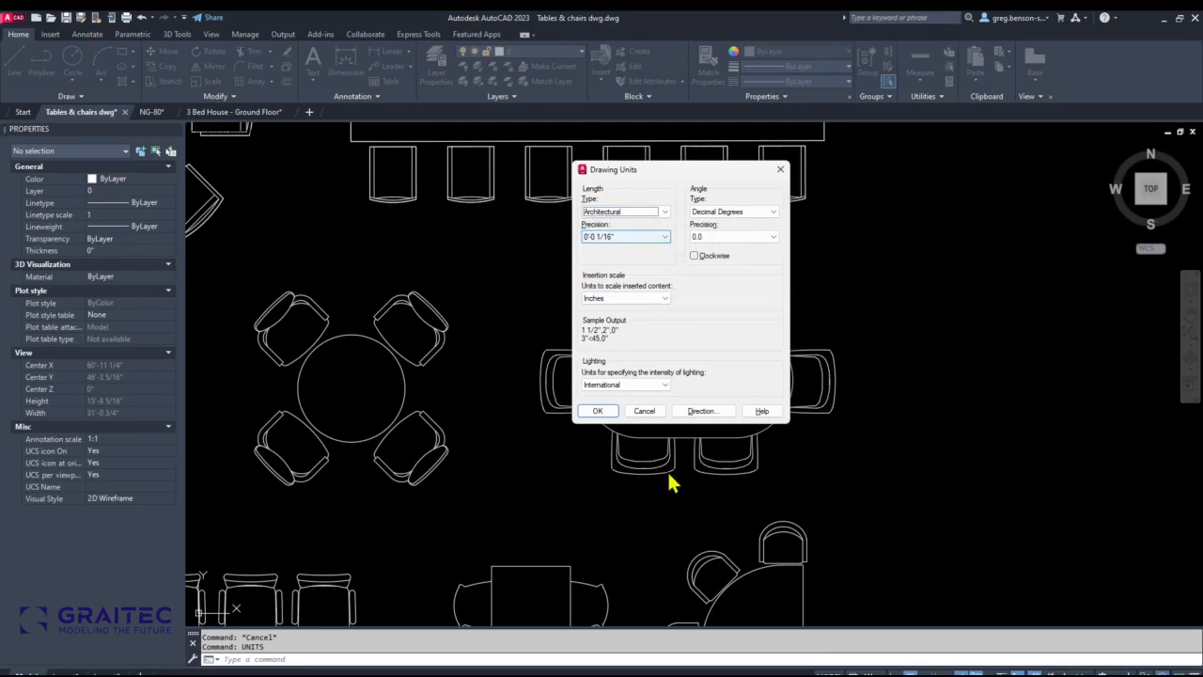
left_click(644, 410)
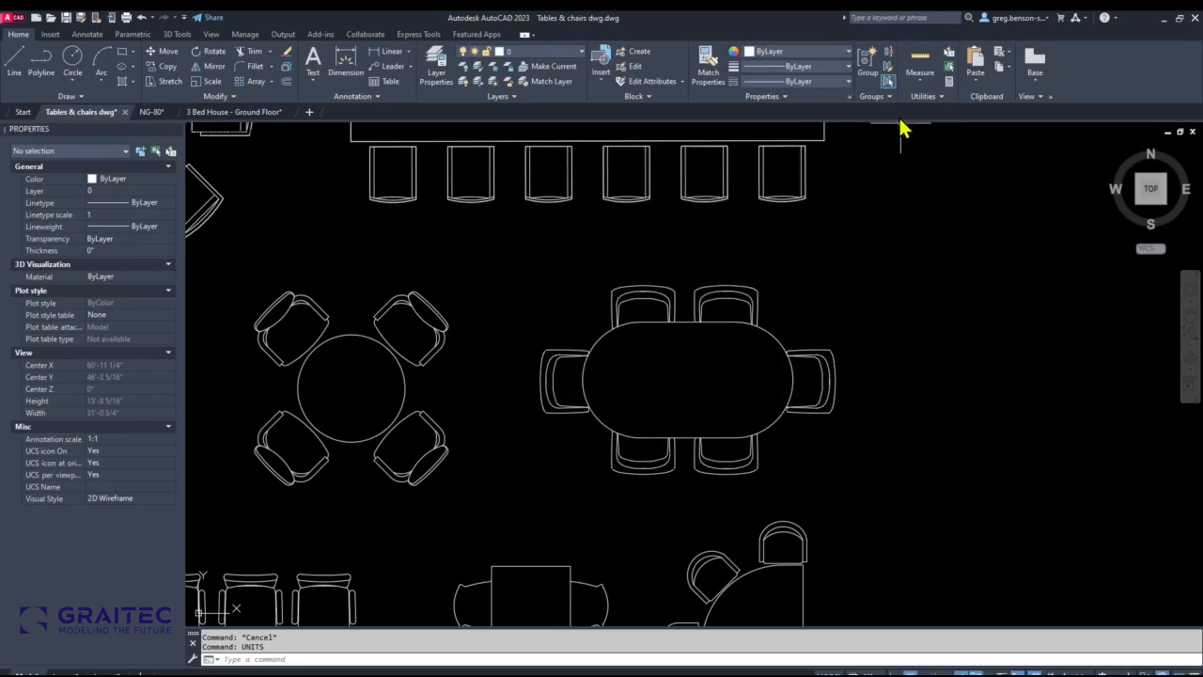
Measure the length of the oval table from the midpoint of one end arc to the midpoint of the other.
left_click(921, 77)
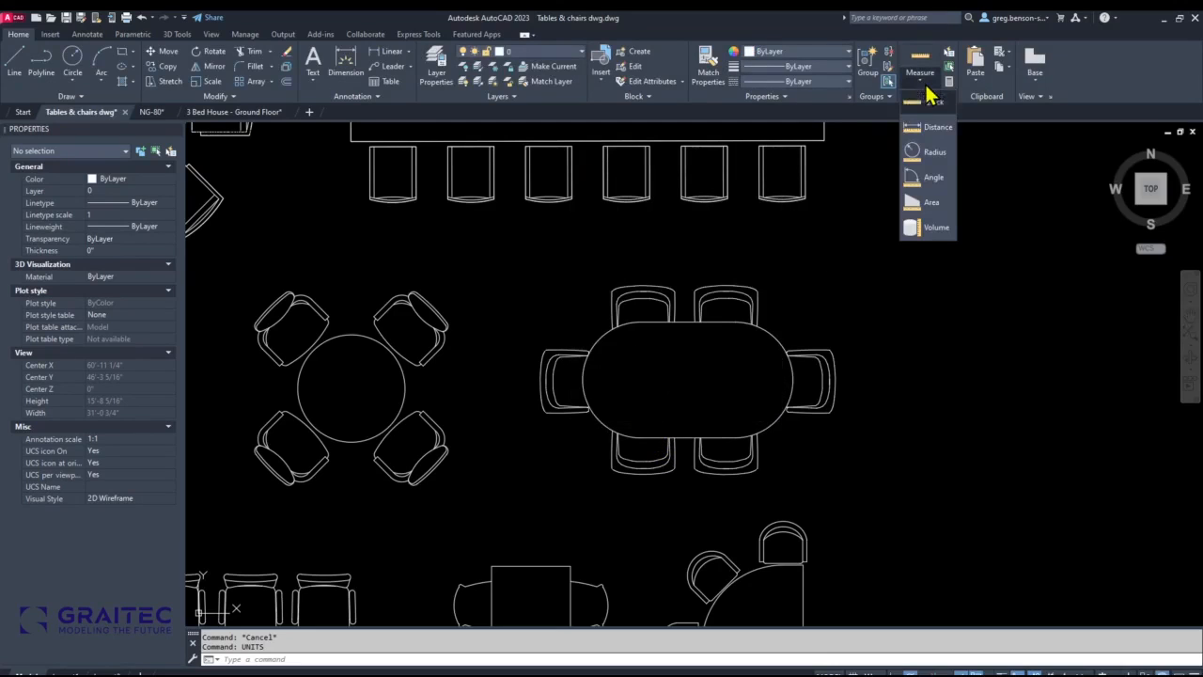
left_click(916, 132)
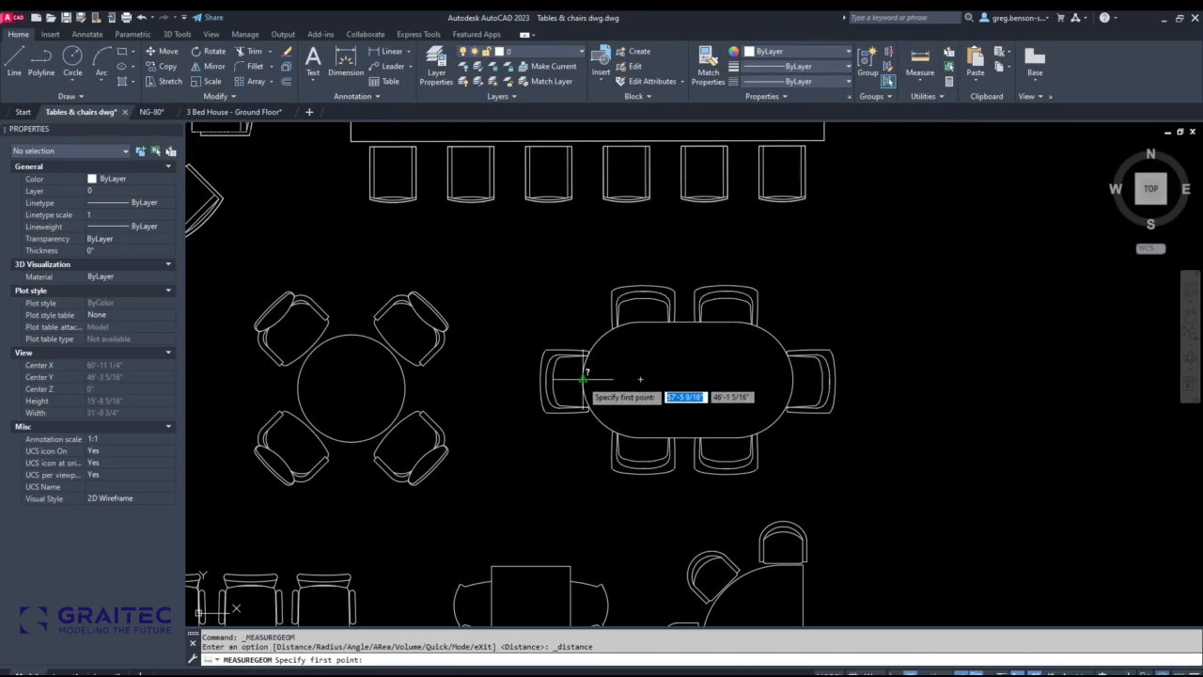
left_click(584, 379)
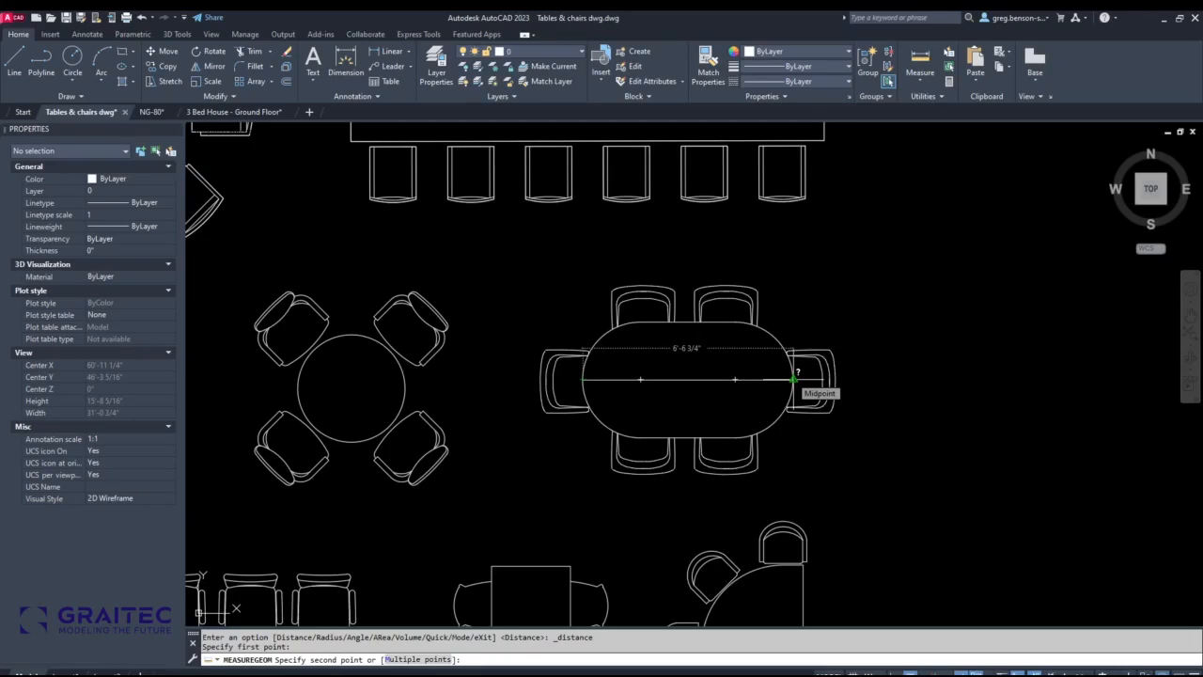
key("Escape")
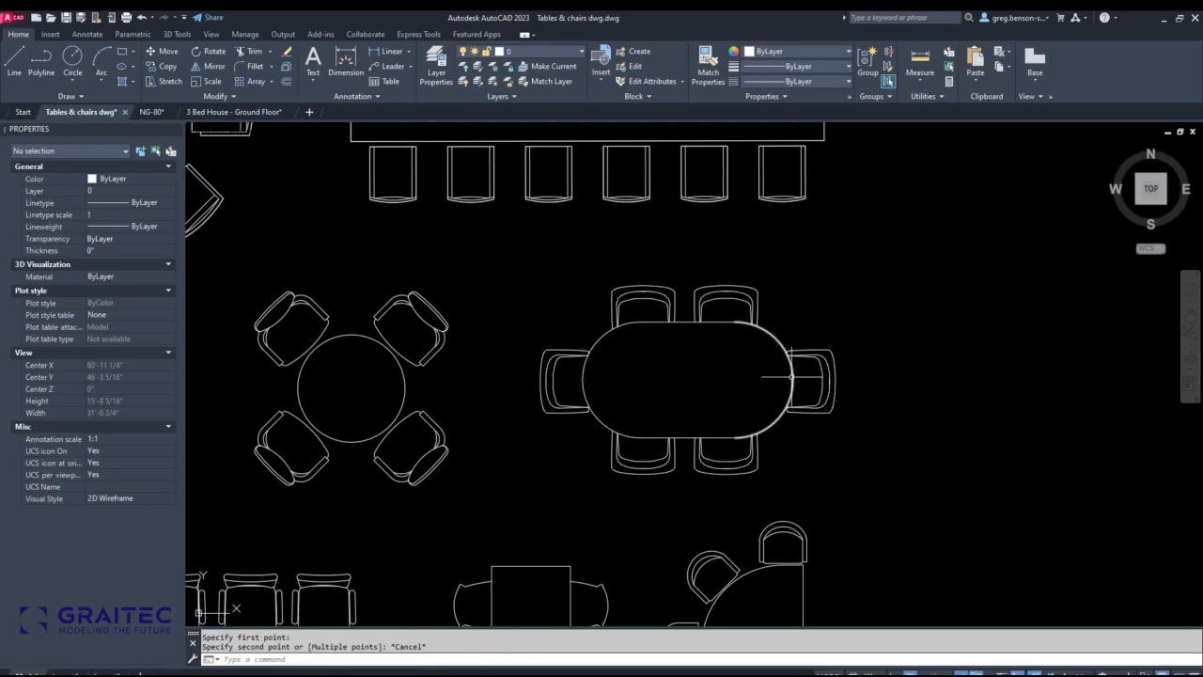
Set the length type of the Tables & chairs drawing to Decimal.
type("U")
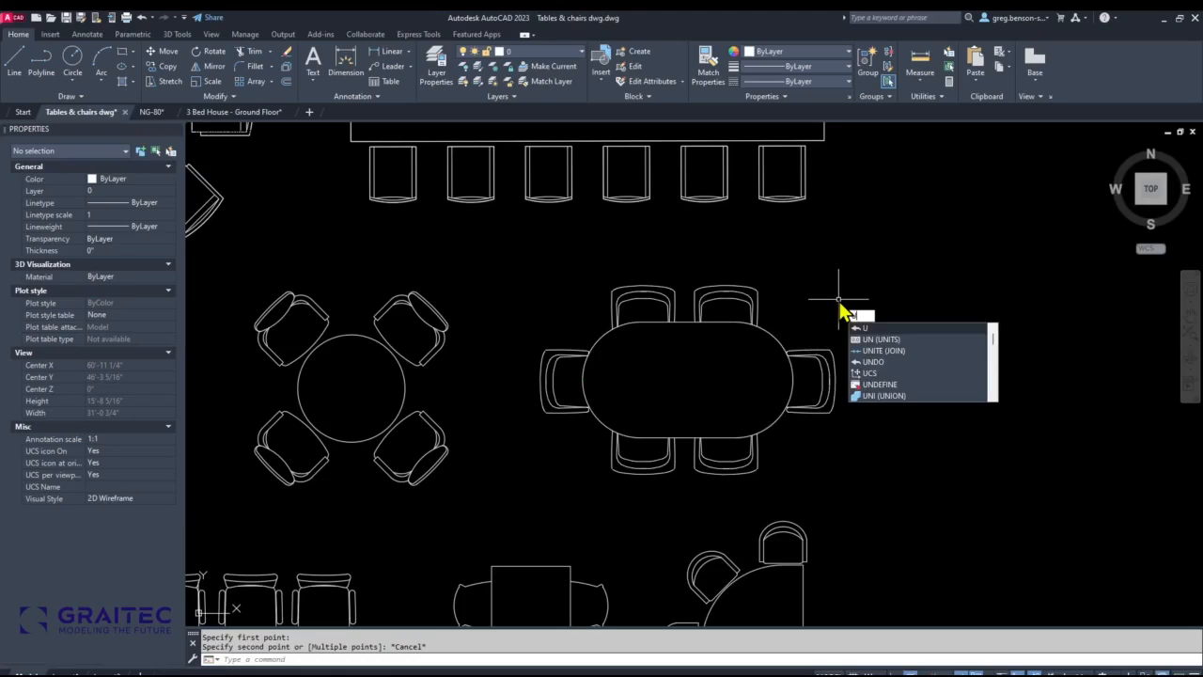
type("NIT")
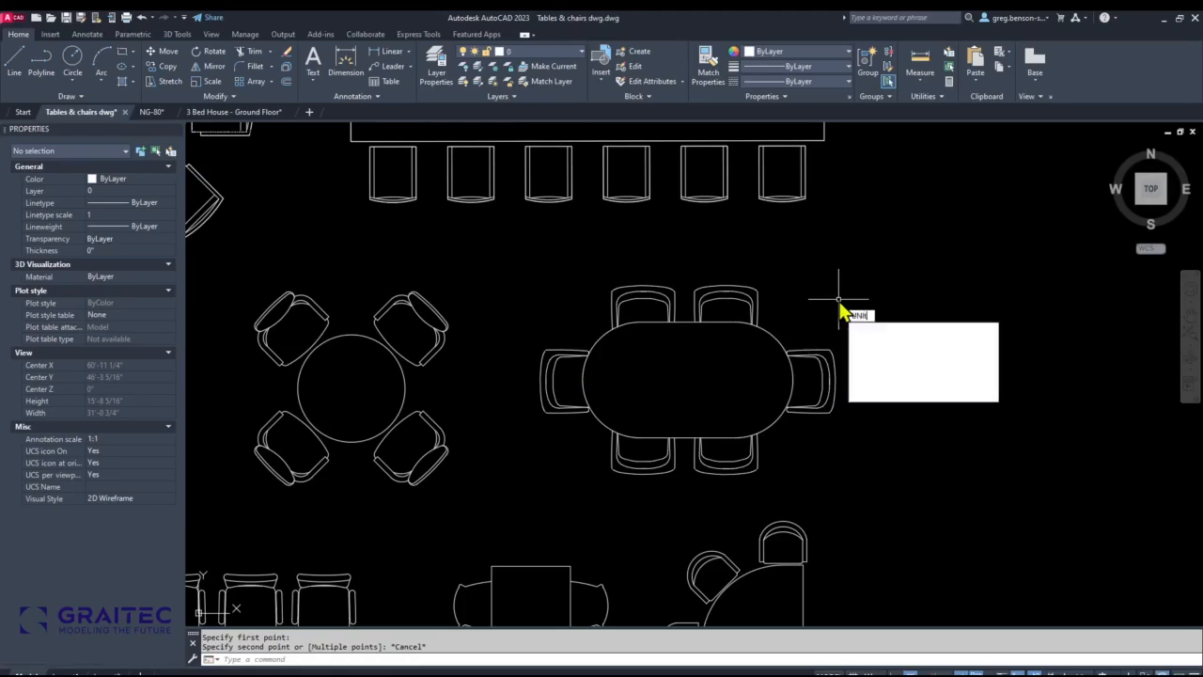
left_click(871, 329)
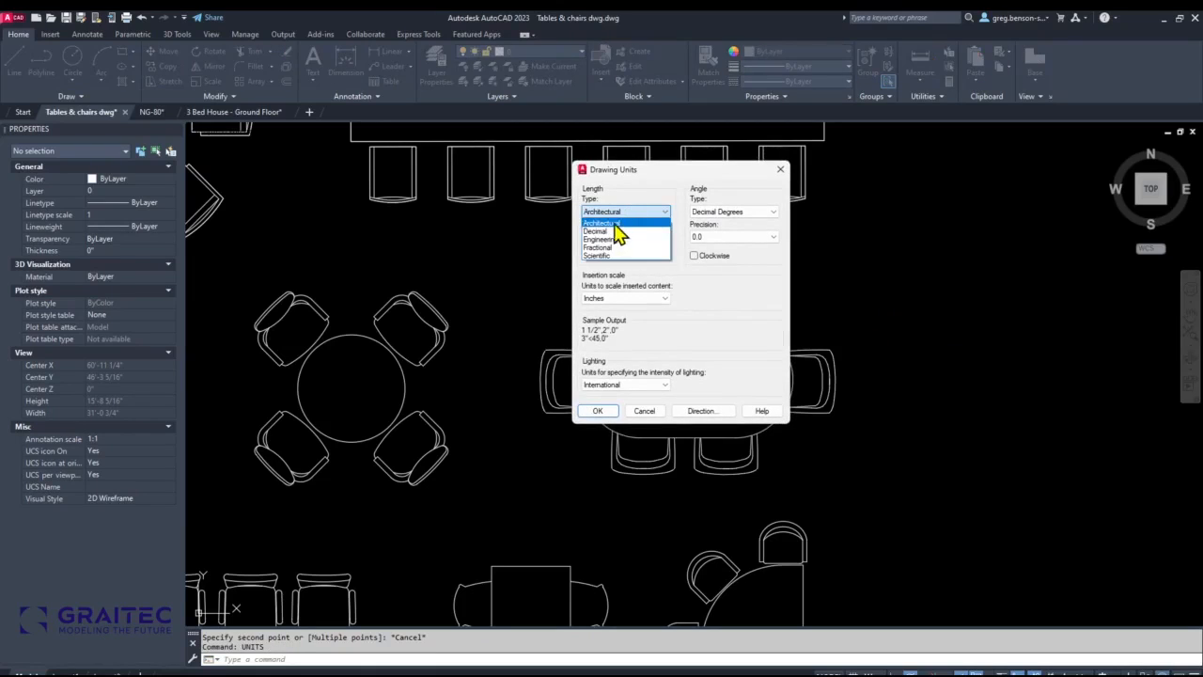
left_click(606, 226)
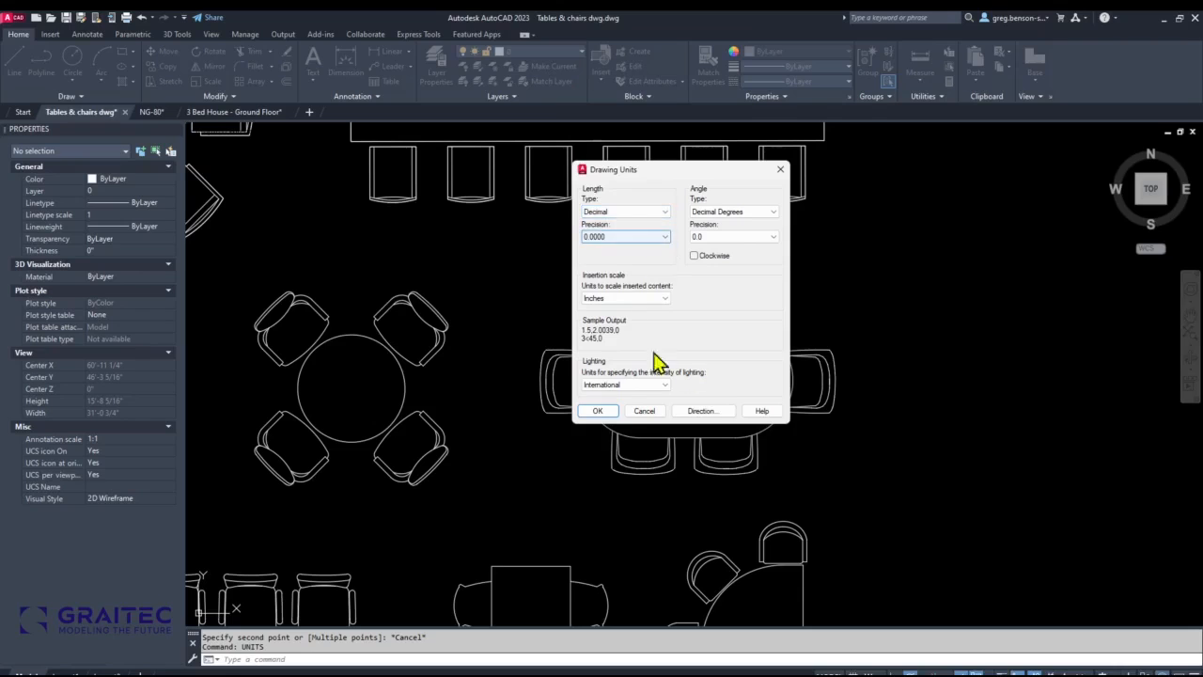
left_click(598, 411)
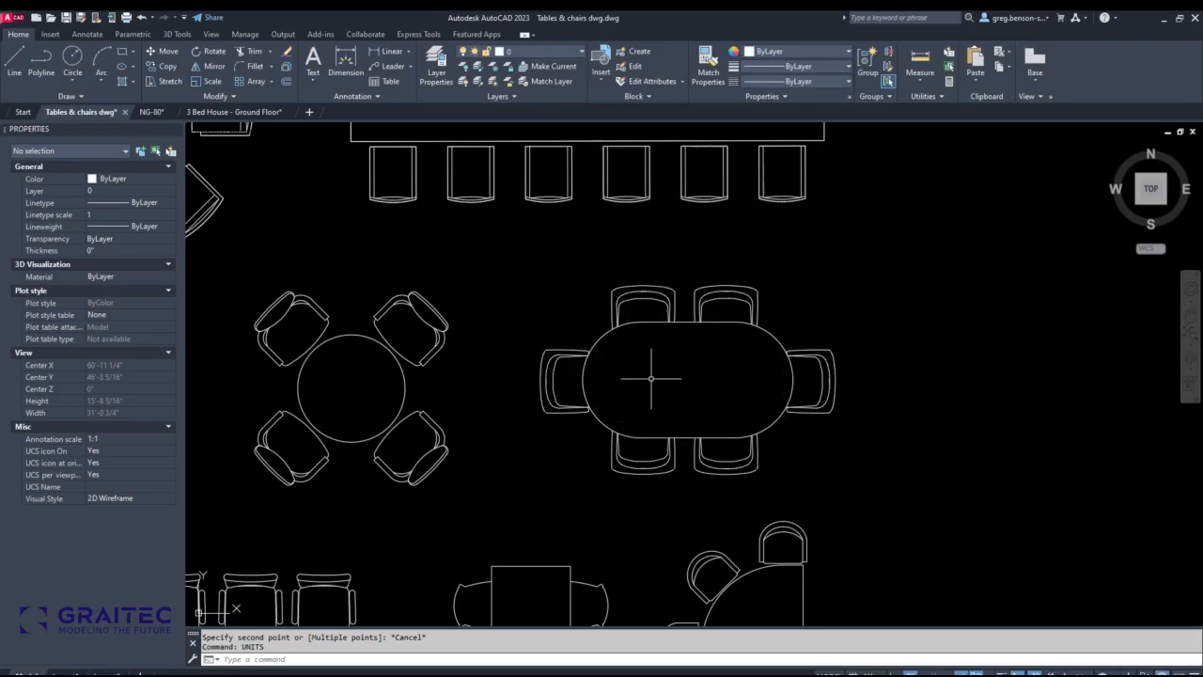
Measure the oval table's length again in decimal units, between the midpoints of its two end arcs.
type("DI")
left_click(679, 408)
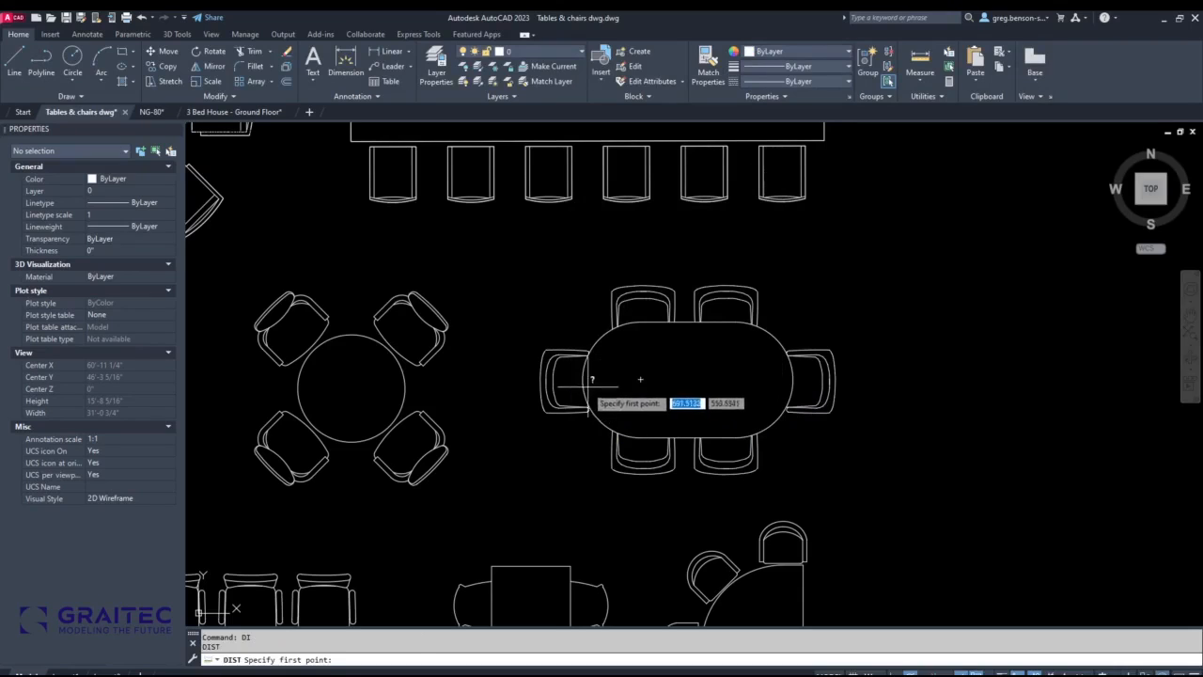
left_click(583, 379)
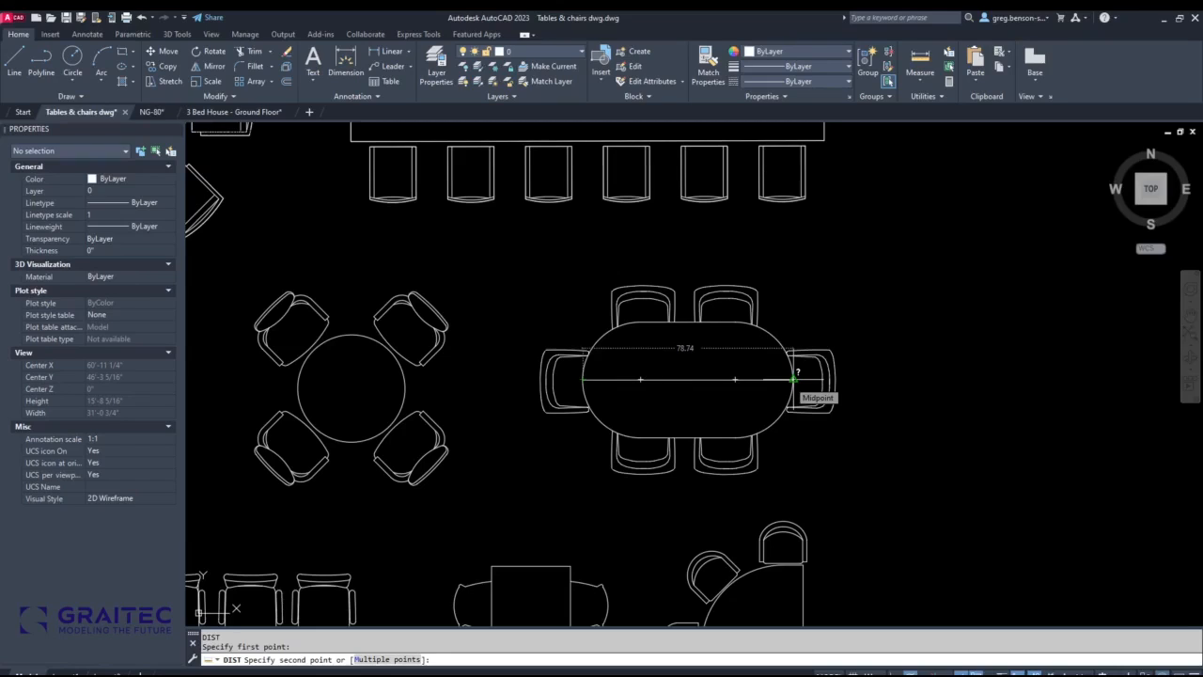
key("Escape")
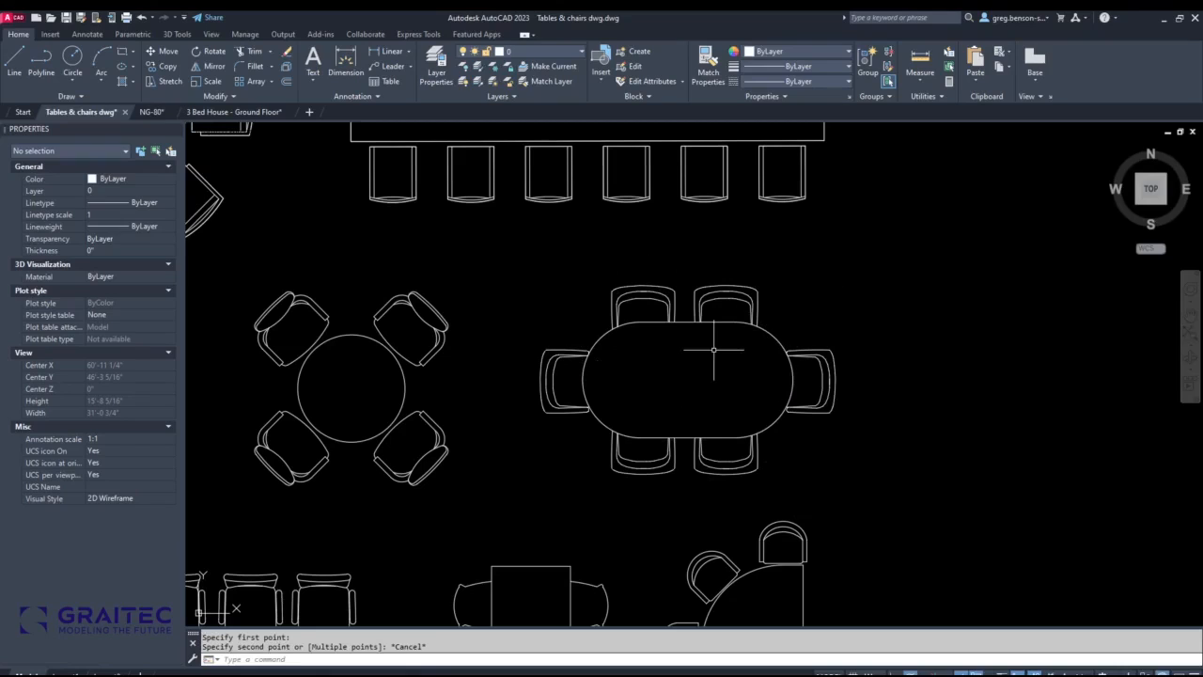
left_click(508, 256)
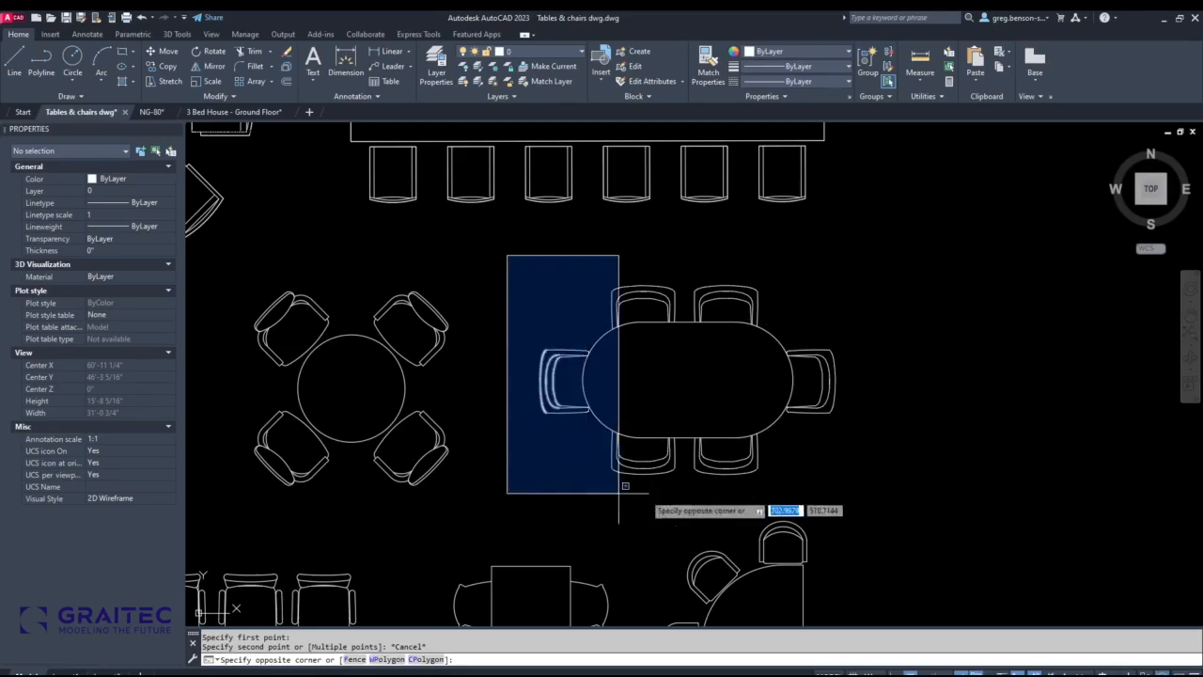
left_click(922, 506)
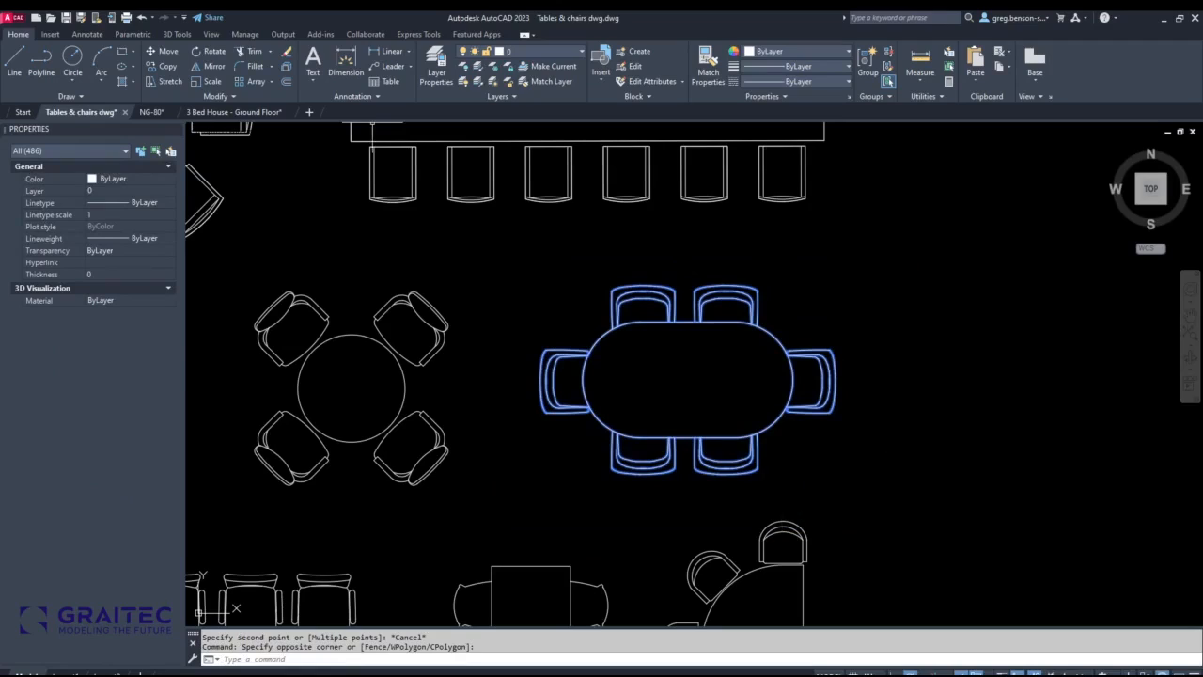
left_click(854, 296)
key("Escape")
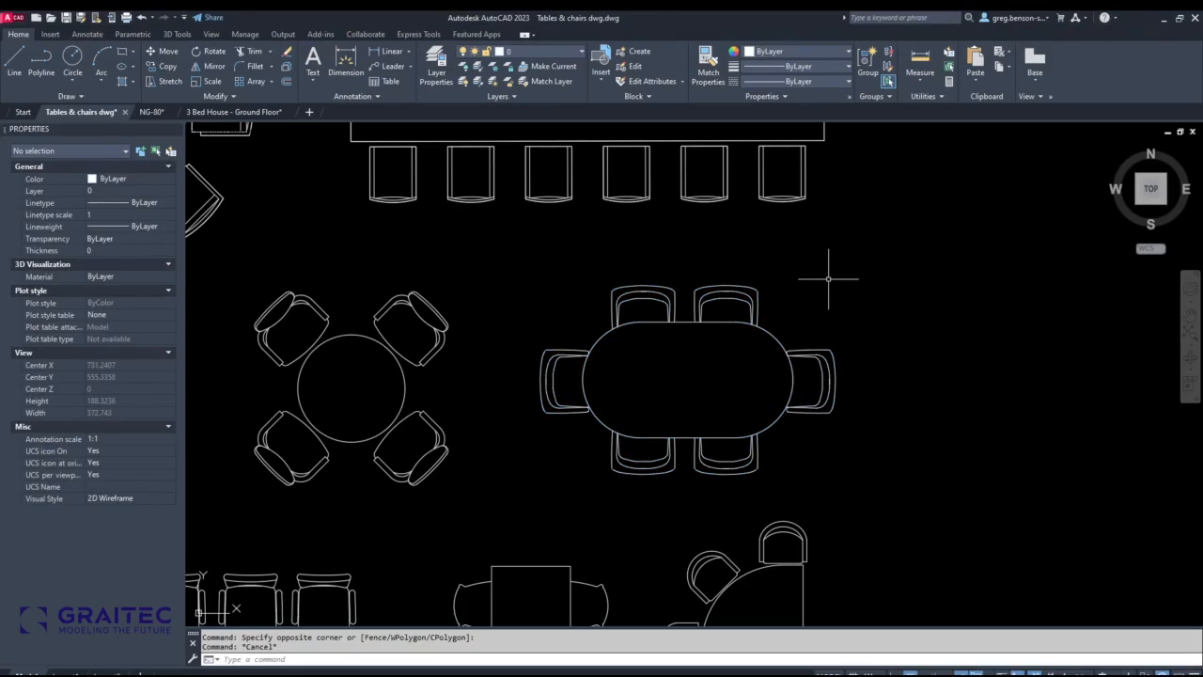
Start writing a block (WBLOCK) from the drawing, with its base point at the centre of the oval table.
type("w")
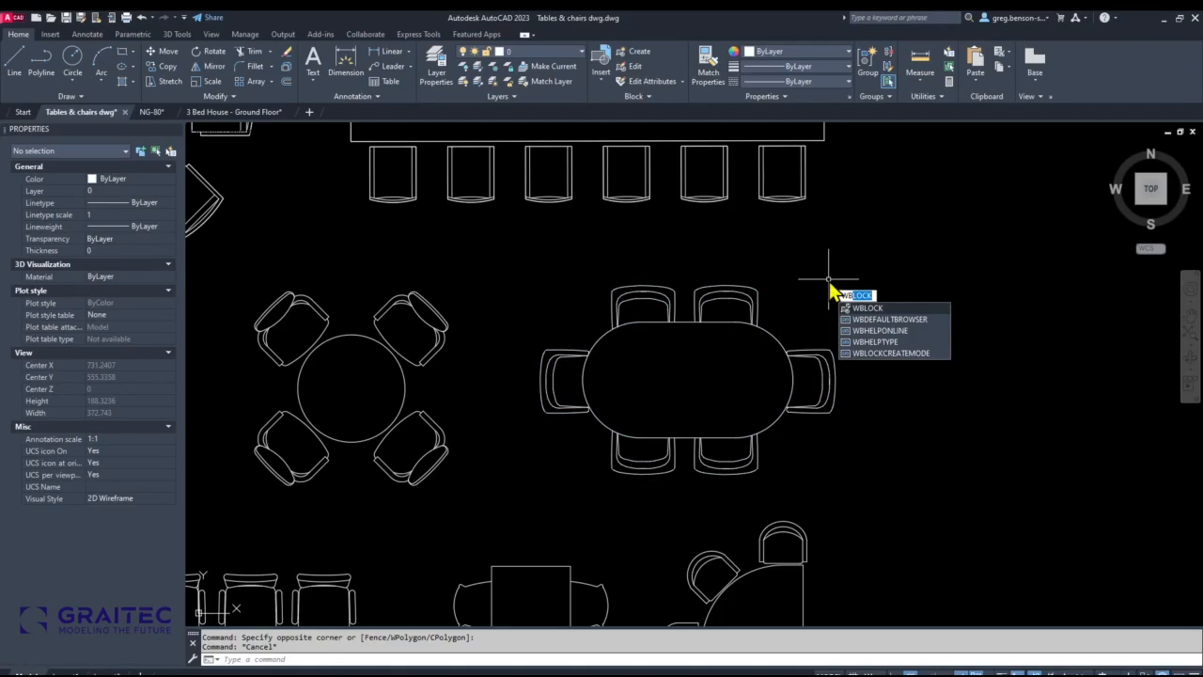
type("b")
left_click(866, 309)
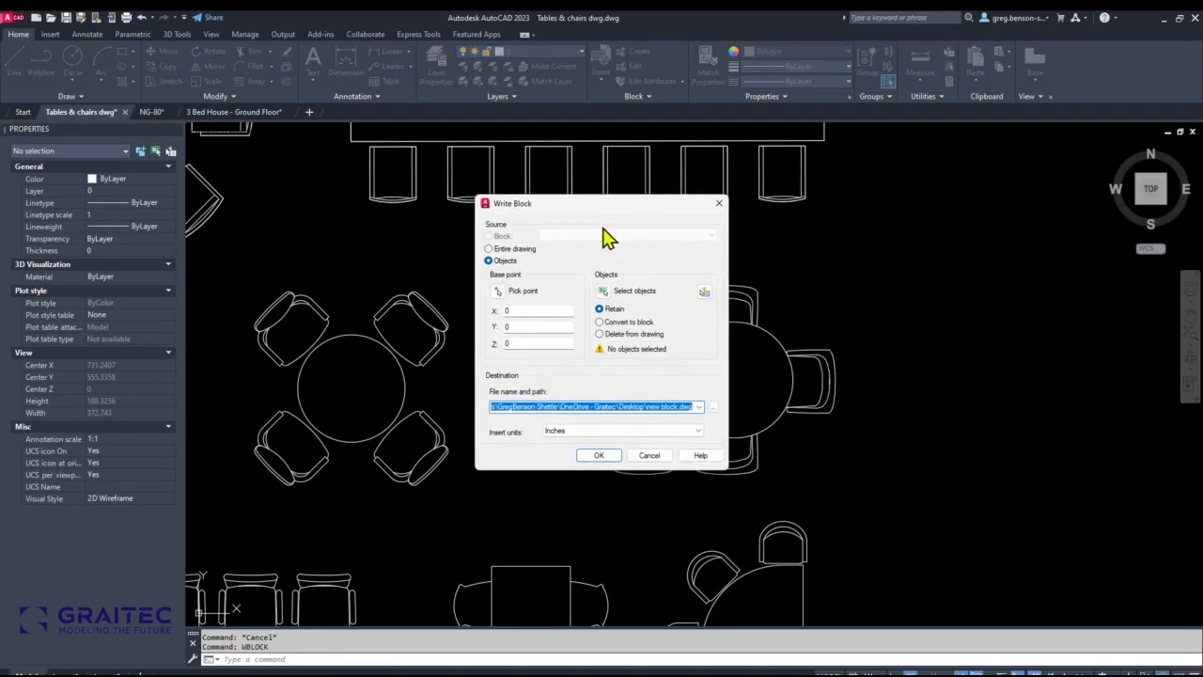
left_click(500, 292)
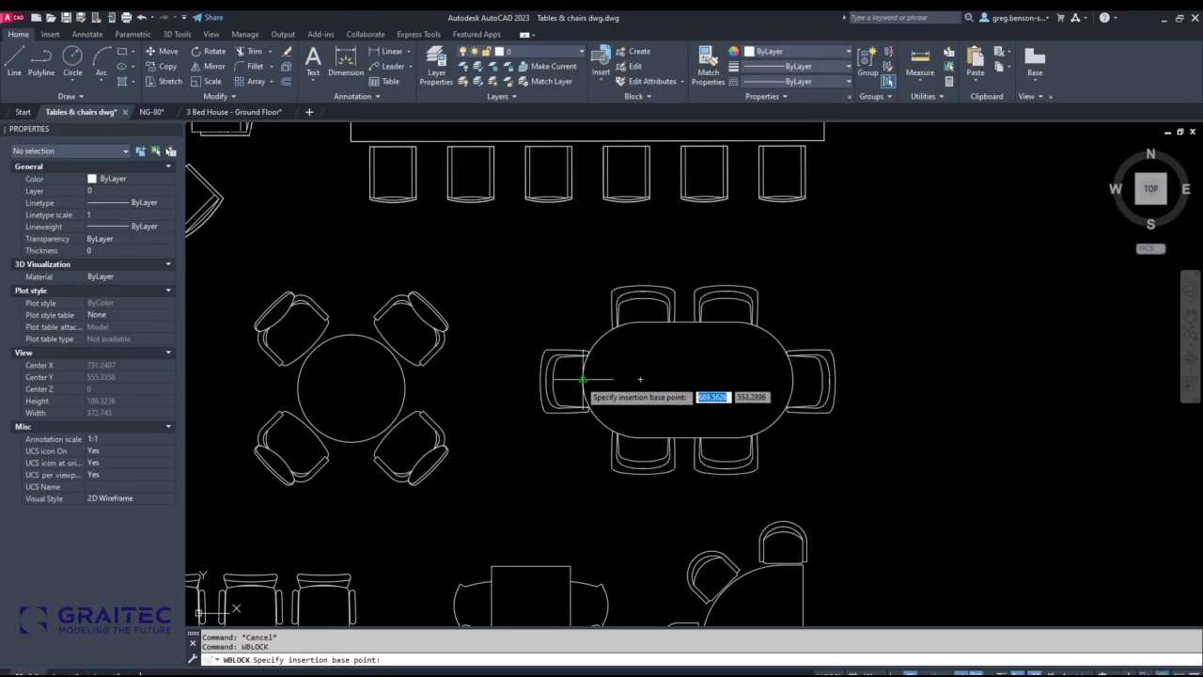
left_click(687, 379)
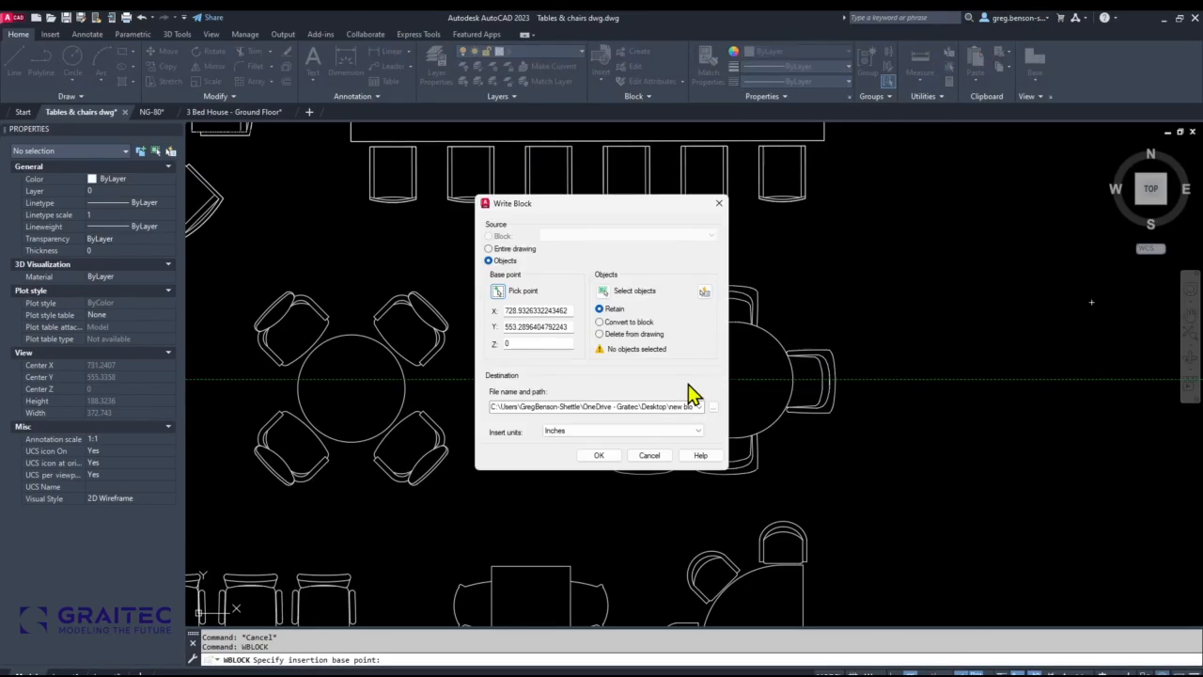
Include the oval table and its six surrounding chairs as the block's objects.
left_click(603, 291)
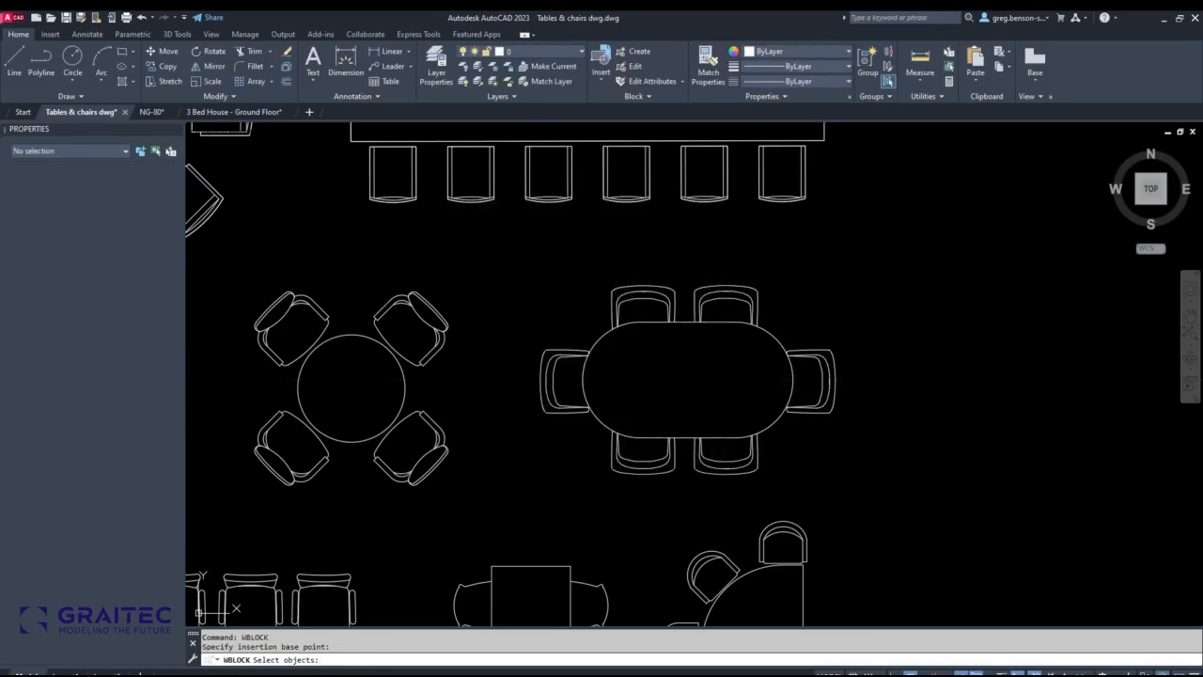
left_click(863, 261)
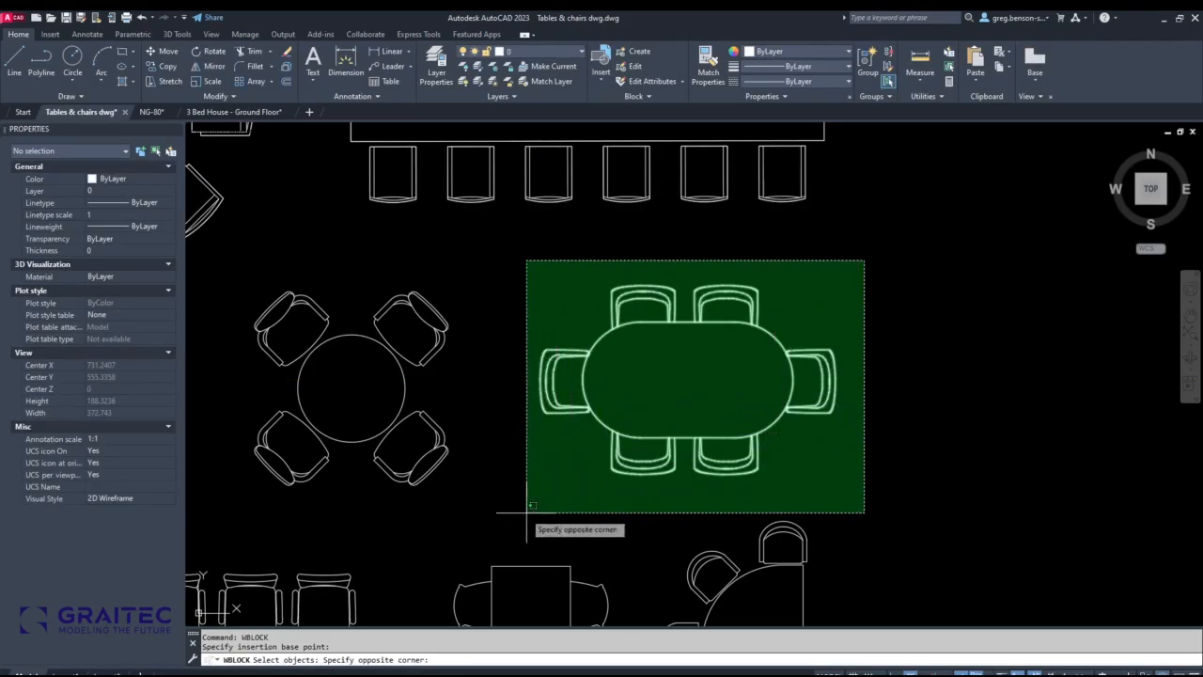
left_click(470, 546)
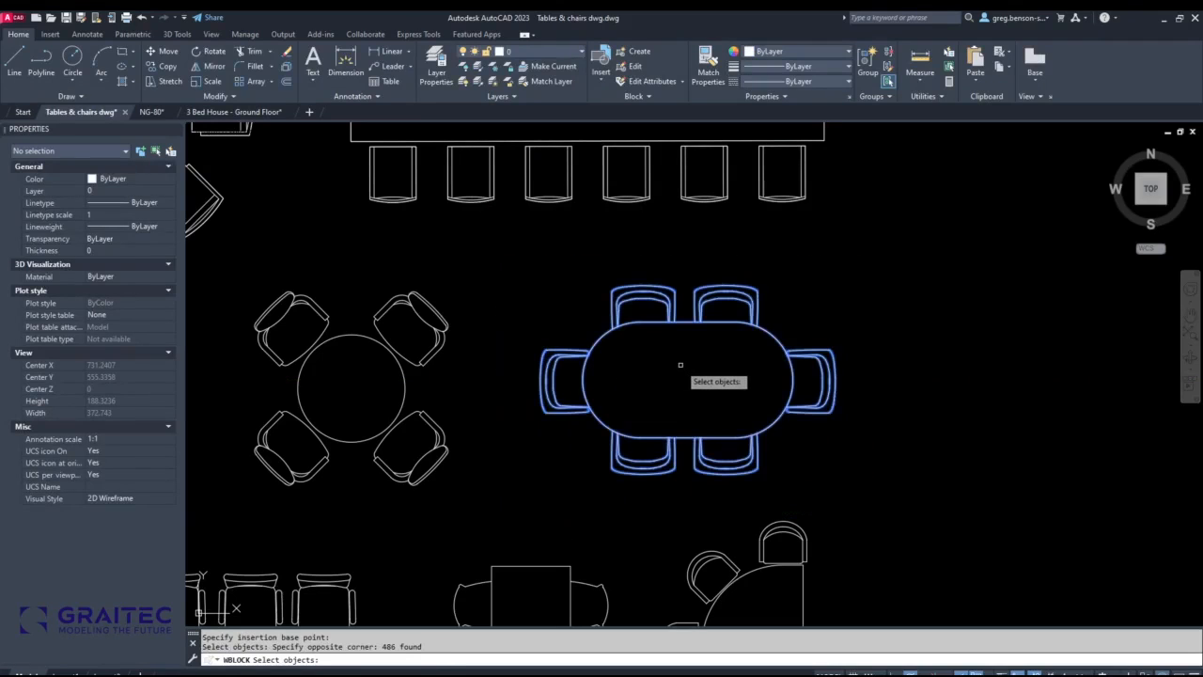
key("Return")
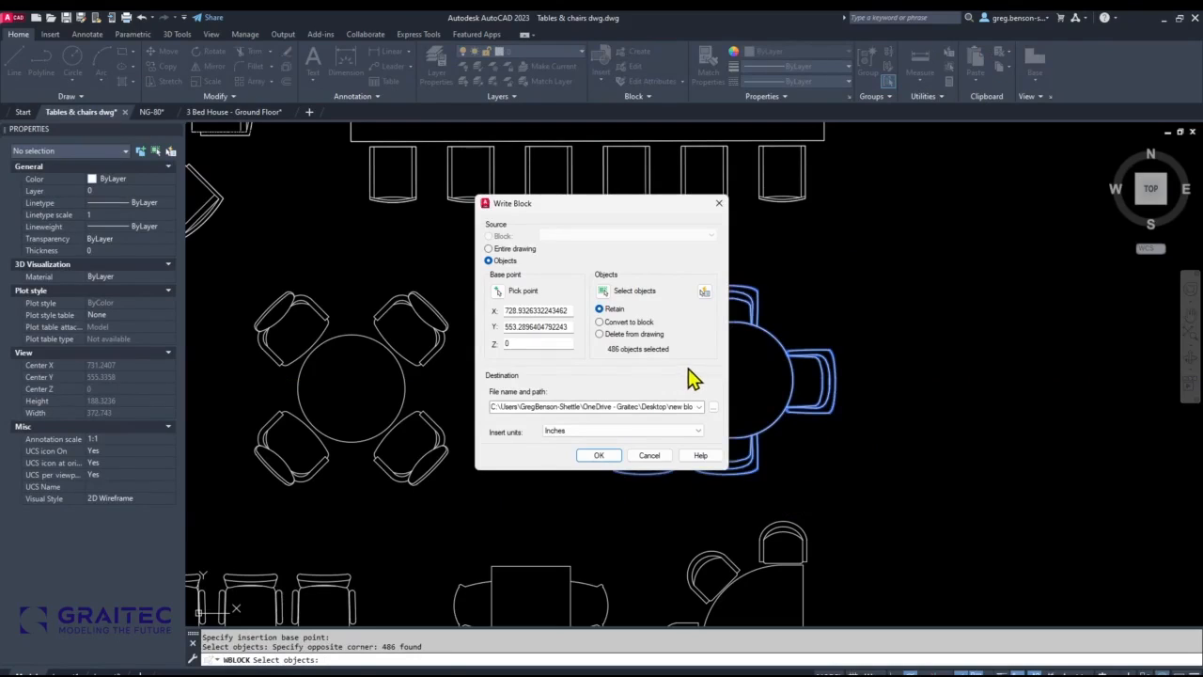
Write the block to the Desktop as Dining Table, with inches as its insert units.
left_click(498, 435)
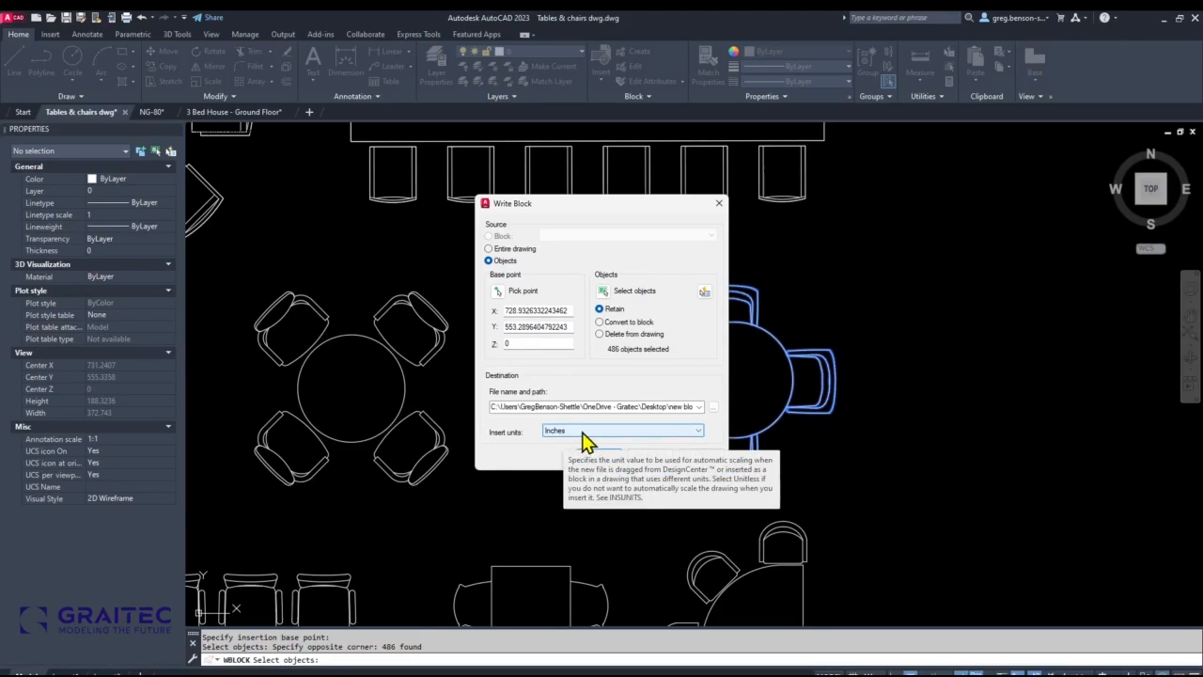
left_click(713, 408)
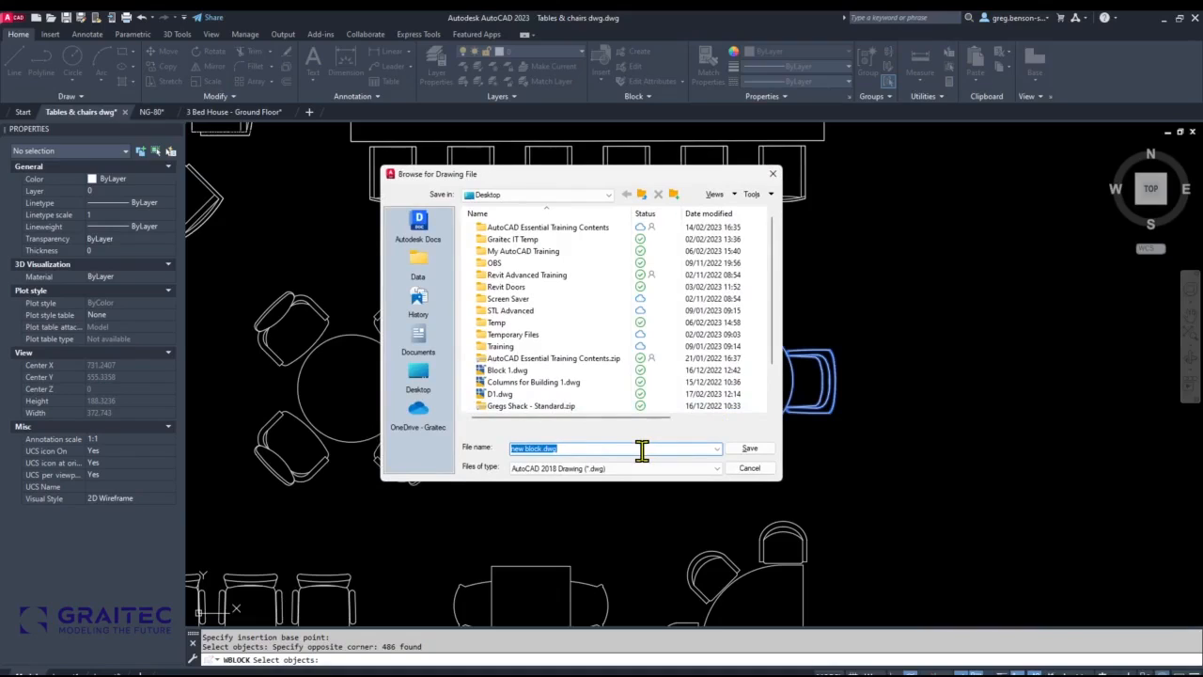
type("Din")
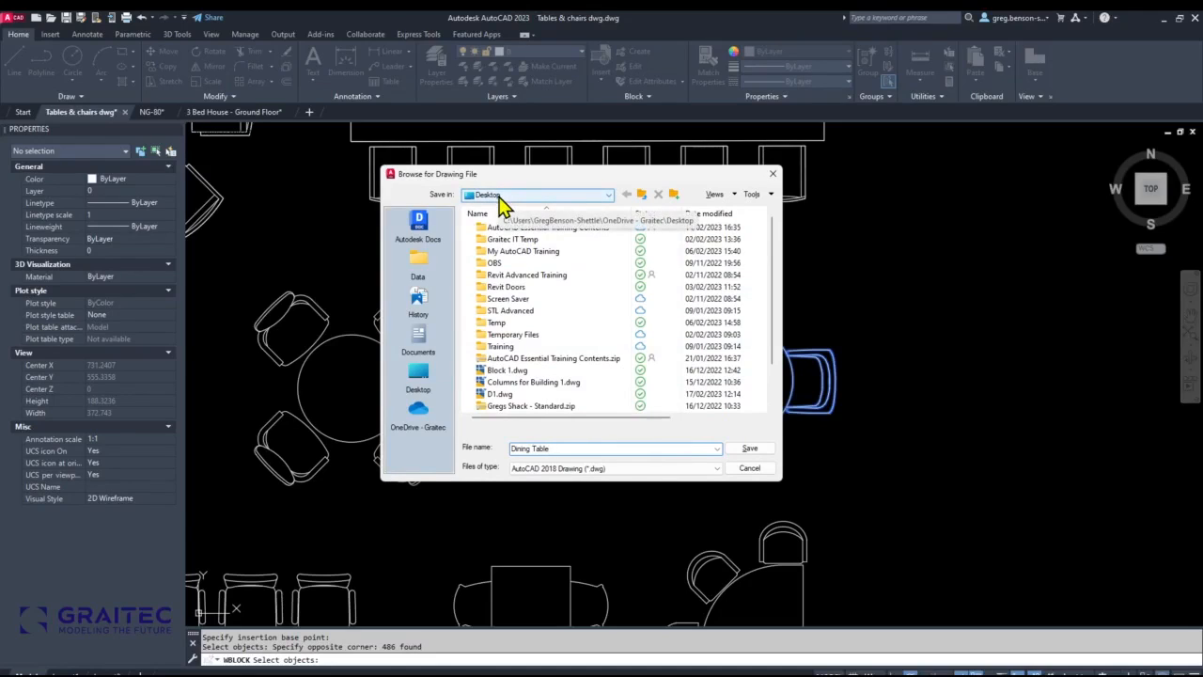
left_click(742, 448)
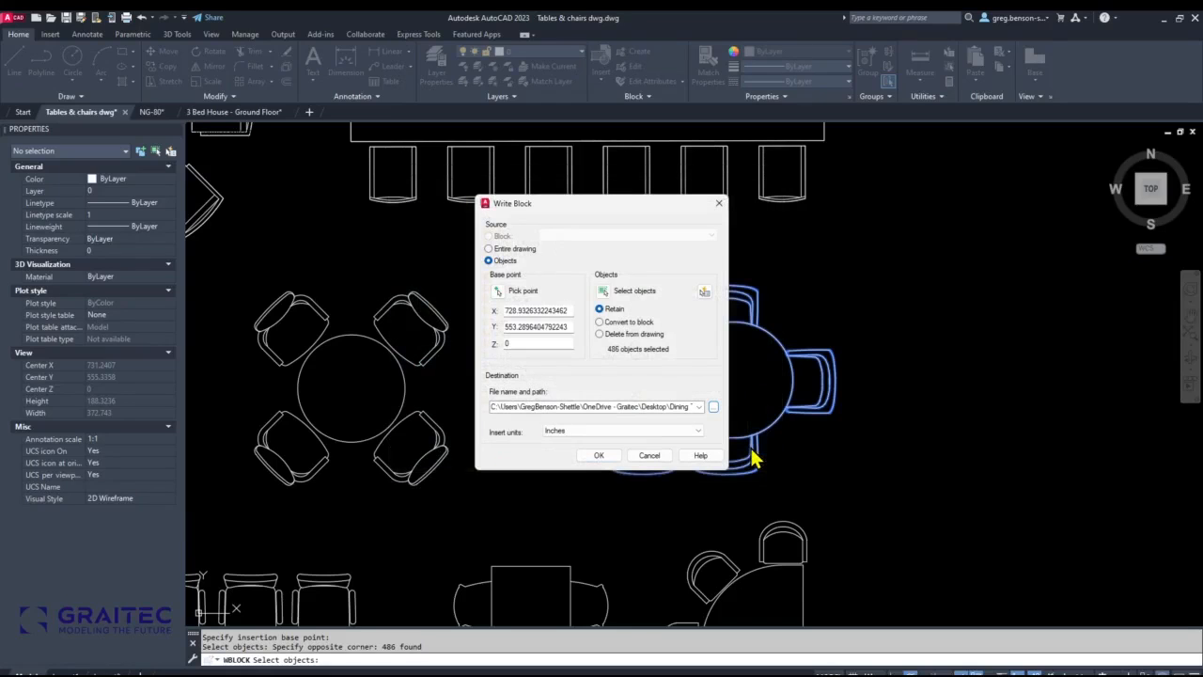
left_click(592, 457)
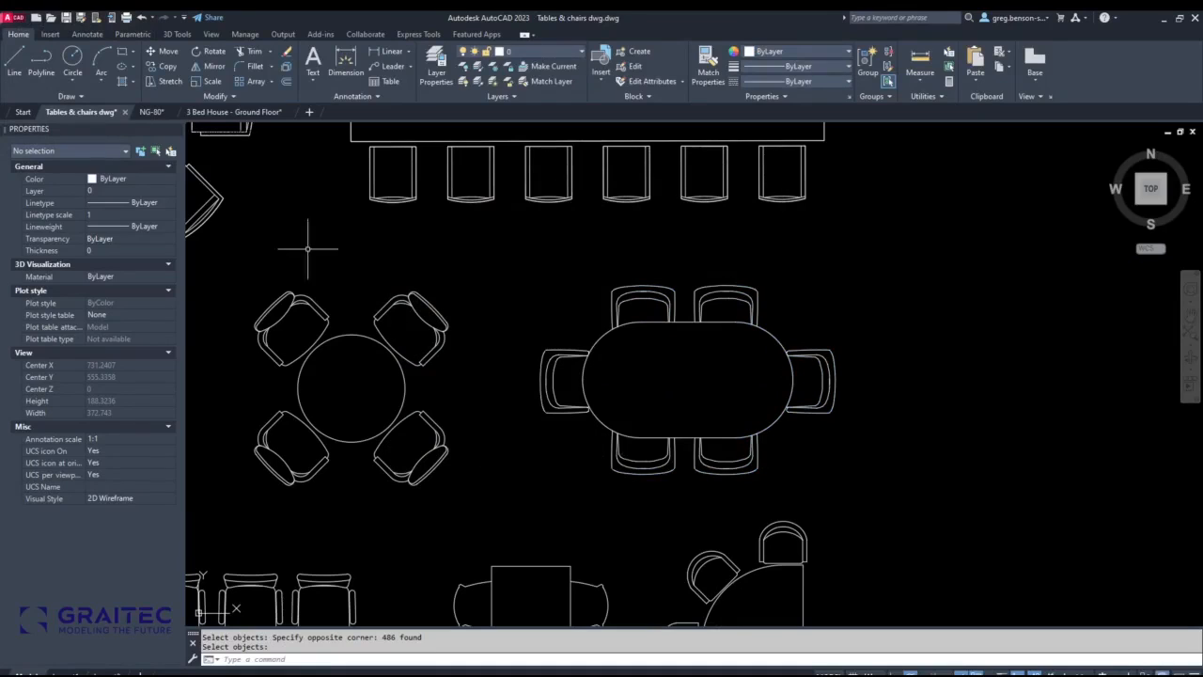
Switch to the 3 Bed House - Ground Floor drawing and start attaching a reference file of type Drawing (*.dwg).
left_click(230, 115)
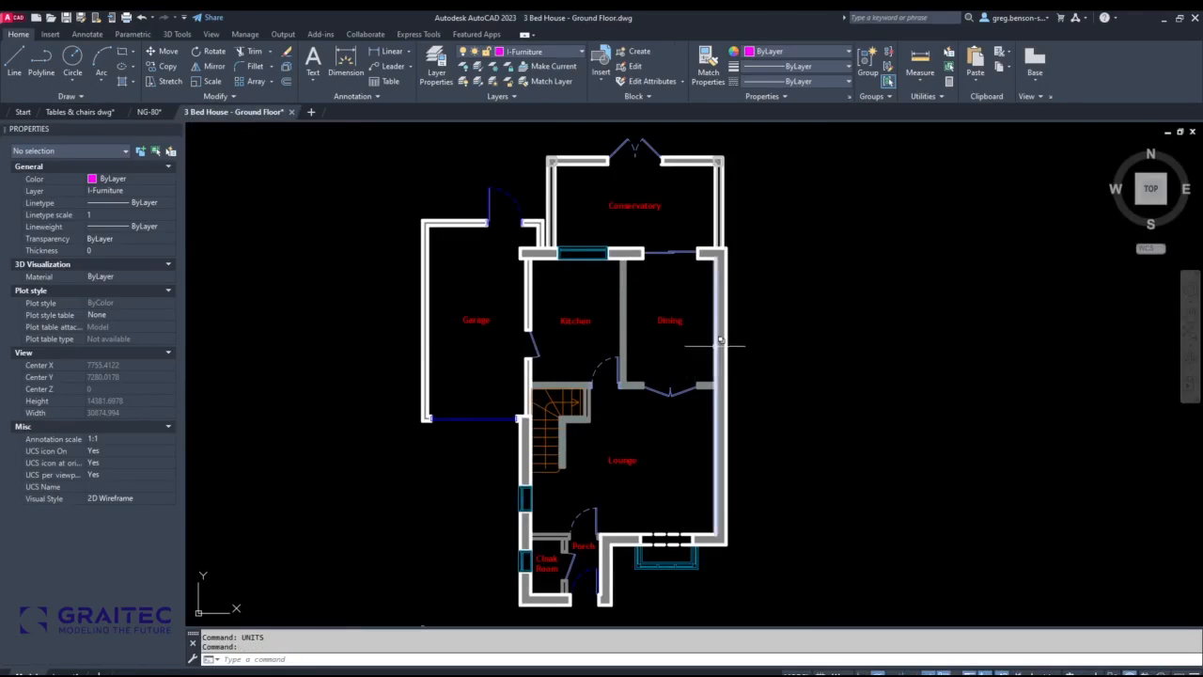
left_click(52, 36)
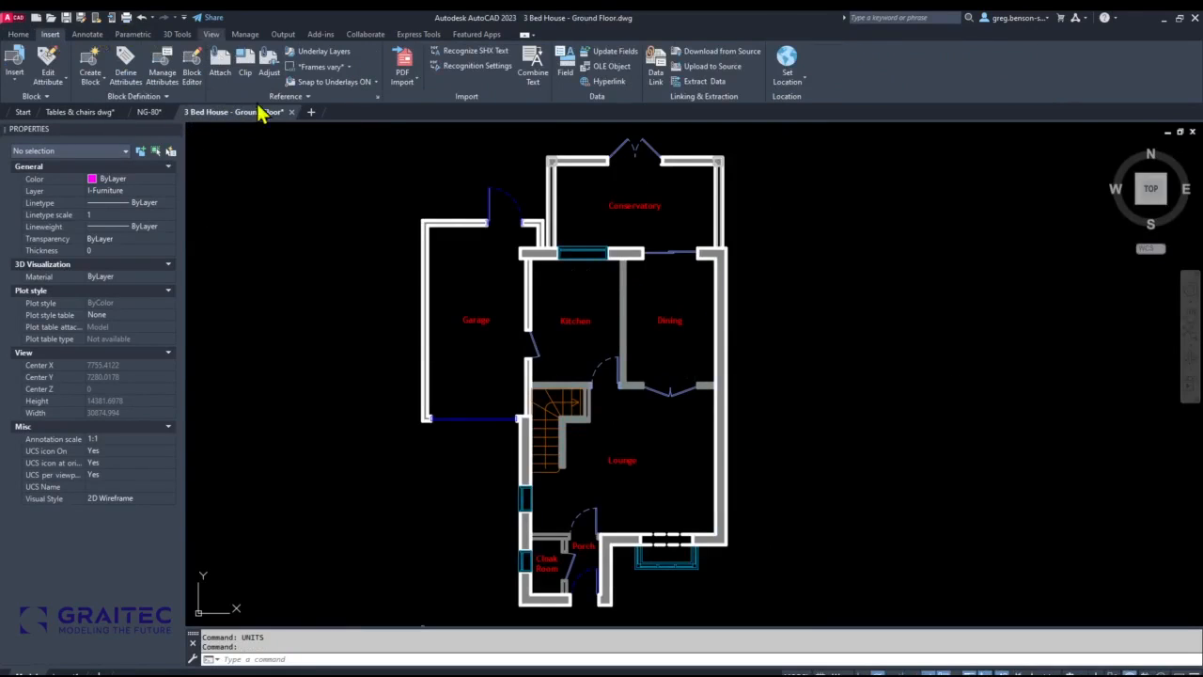
left_click(218, 79)
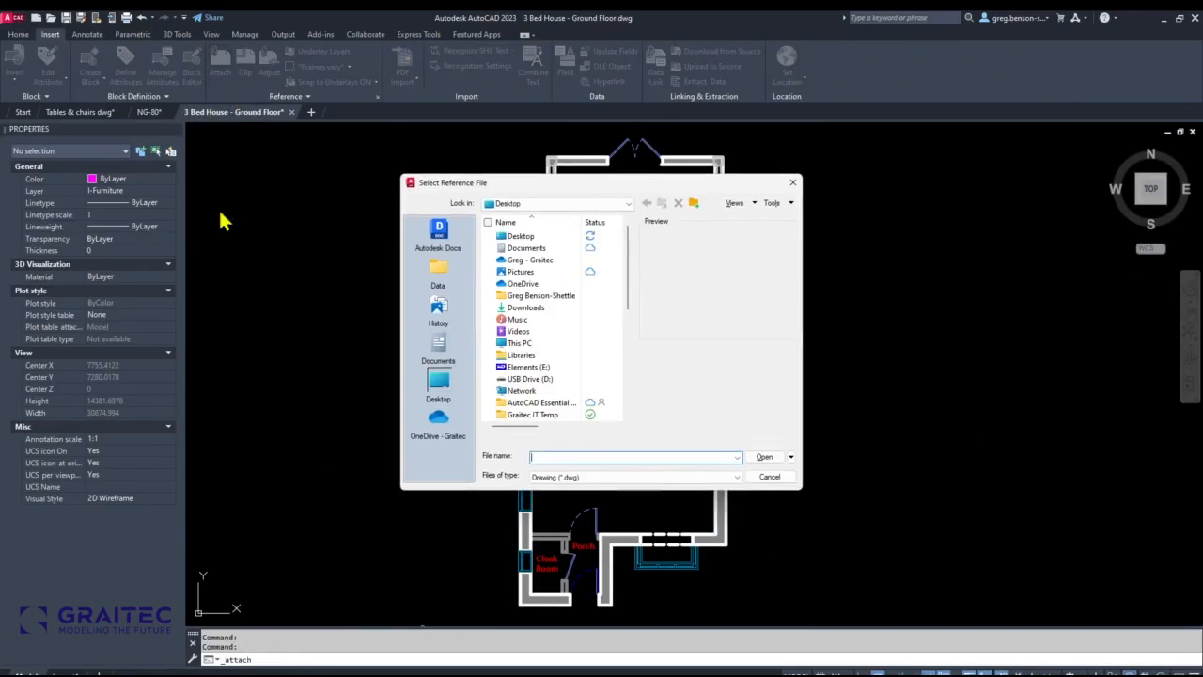
left_click(598, 481)
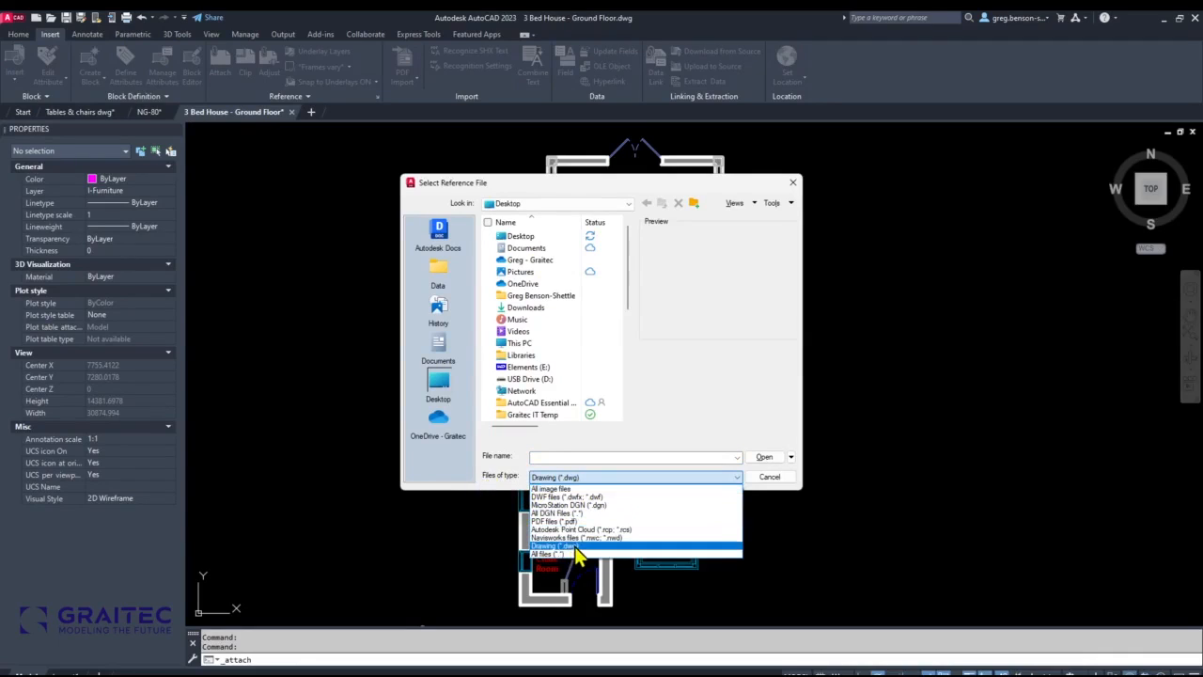
left_click(571, 547)
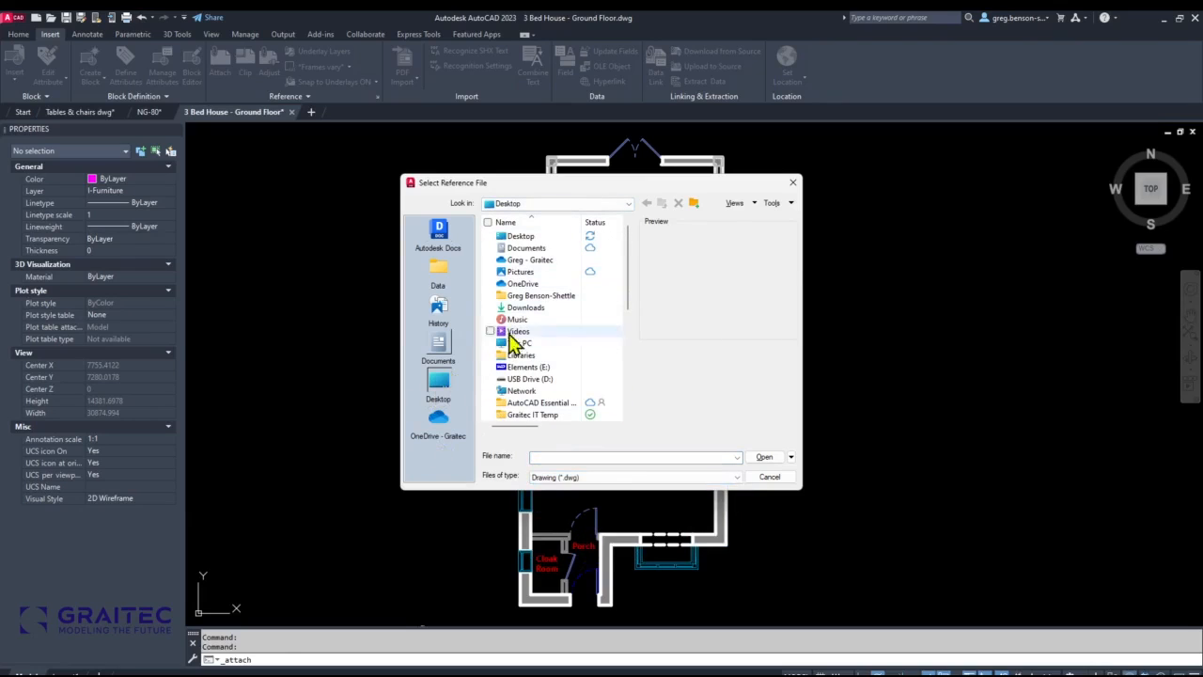
Choose Dining Table.dwg from the Desktop as the reference file and check its block unit and scale factor.
scroll(545, 316, "down", 2)
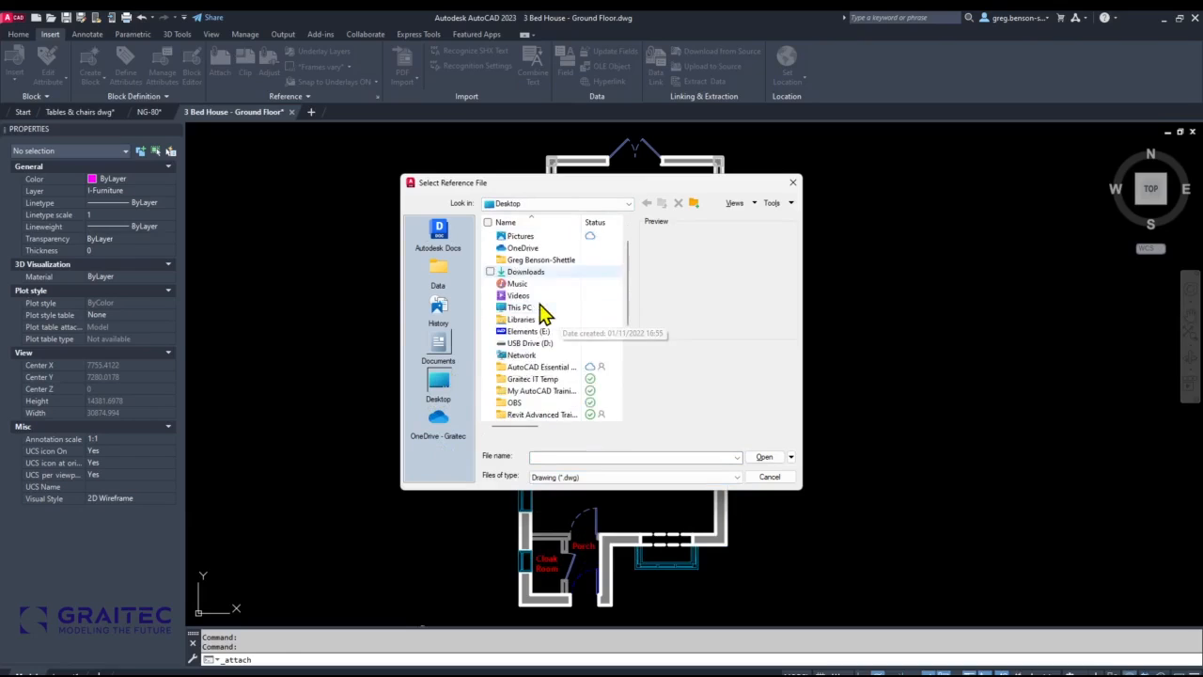
scroll(543, 310, "up", 2)
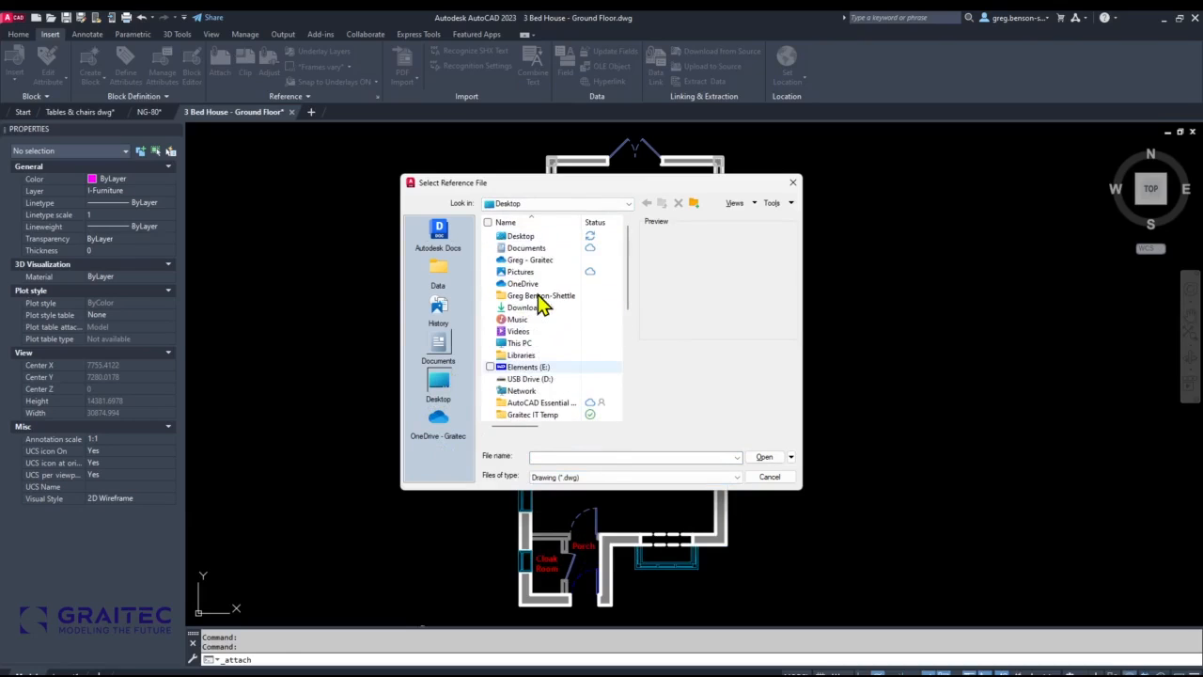
left_click(532, 223)
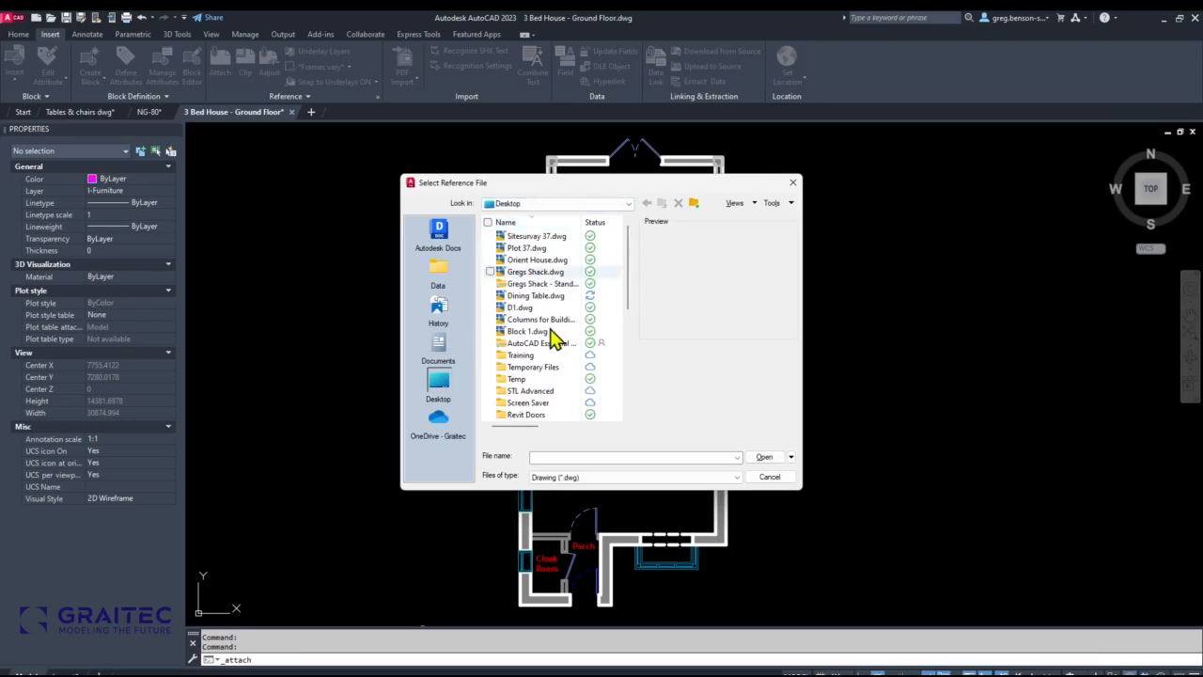
left_click(515, 296)
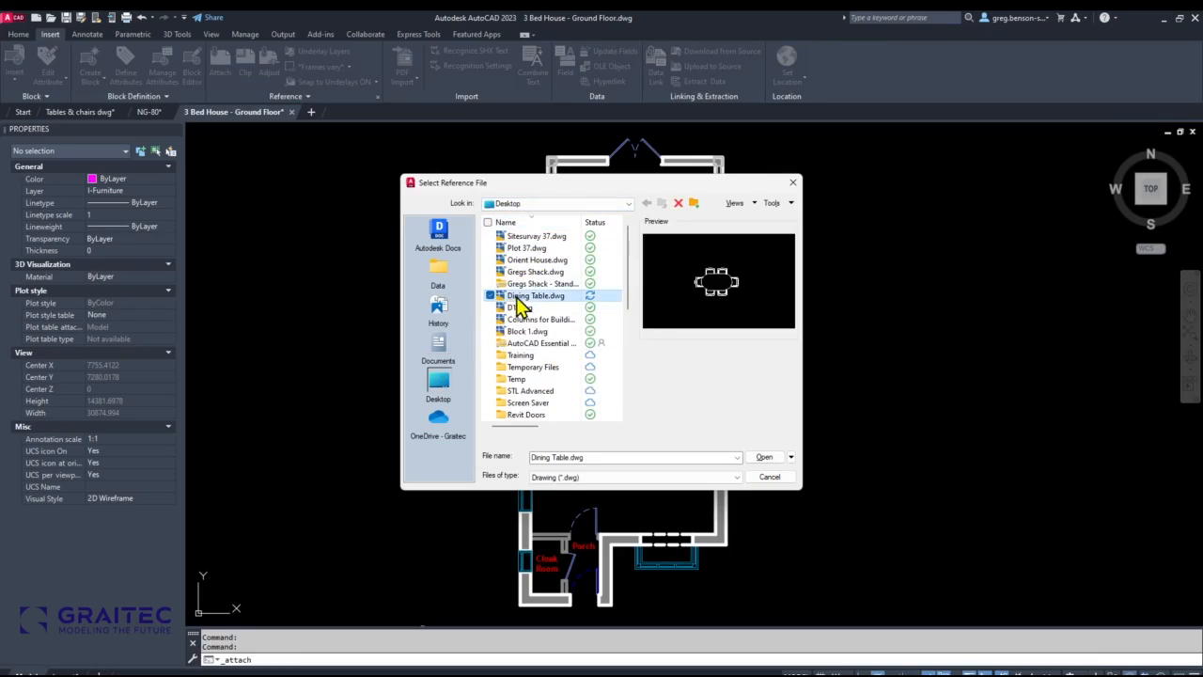
left_click(764, 457)
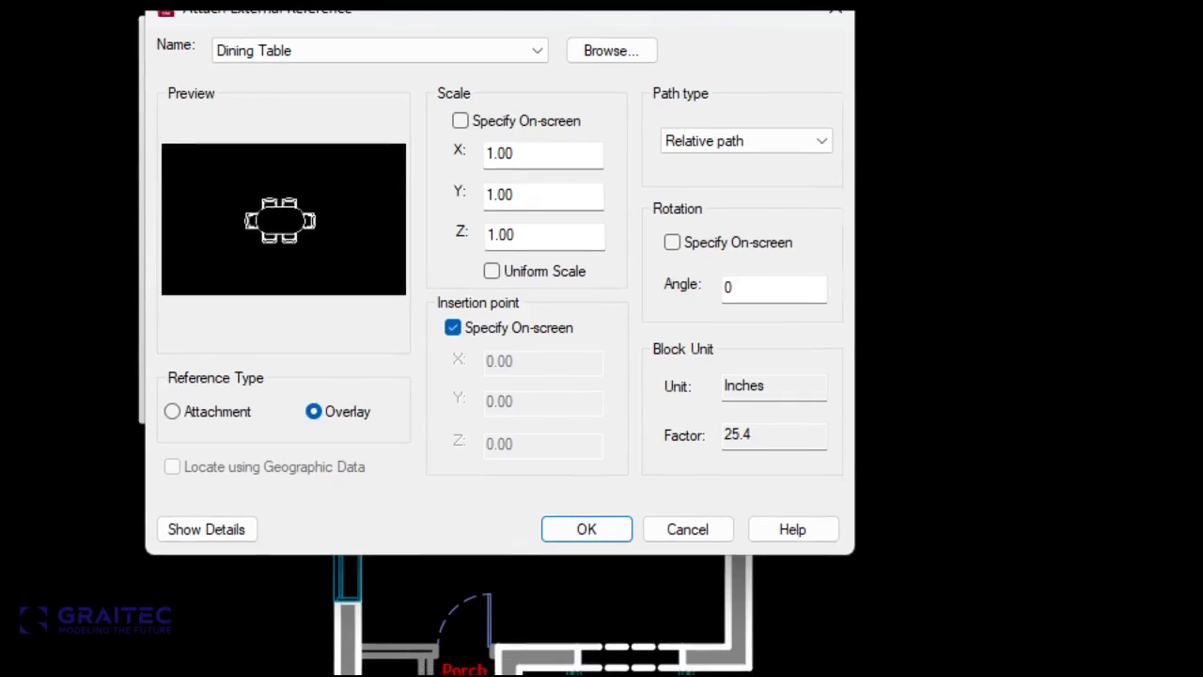
left_click(684, 398)
mouse_move(639, 333)
left_mouse_down("ctrl")
mouse_move(694, 491)
mouse_move(896, 477)
left_mouse_up("ctrl")
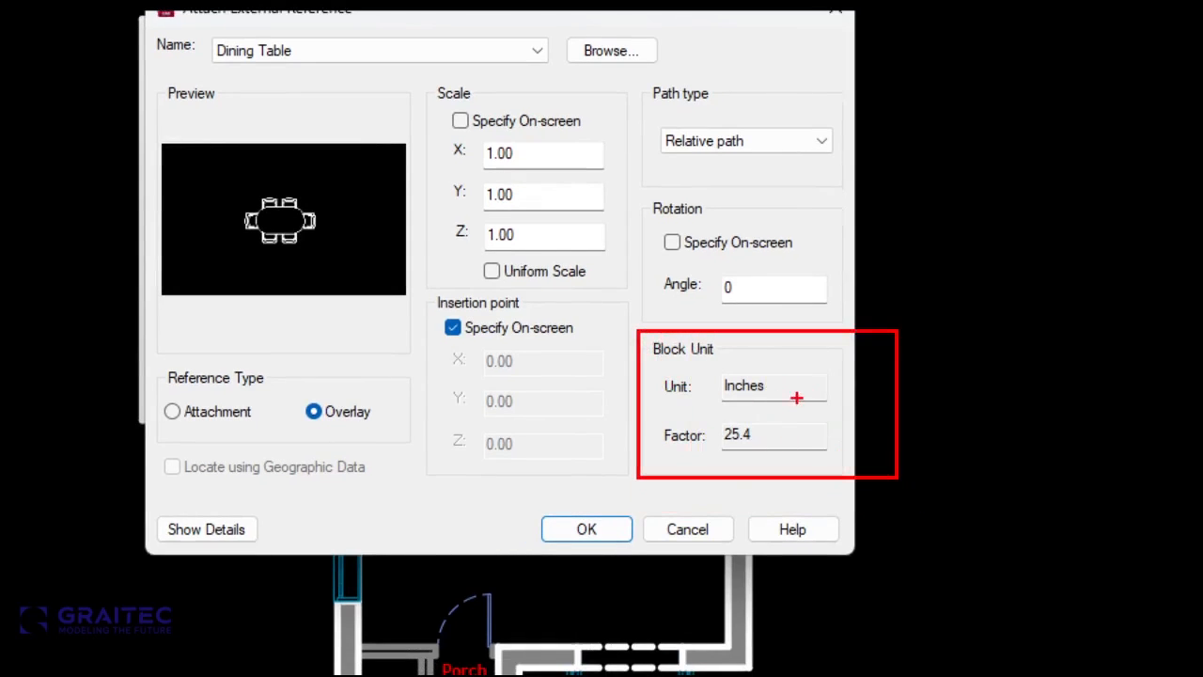
left_click_drag(782, 389, 916, 373, "ctrl+shift")
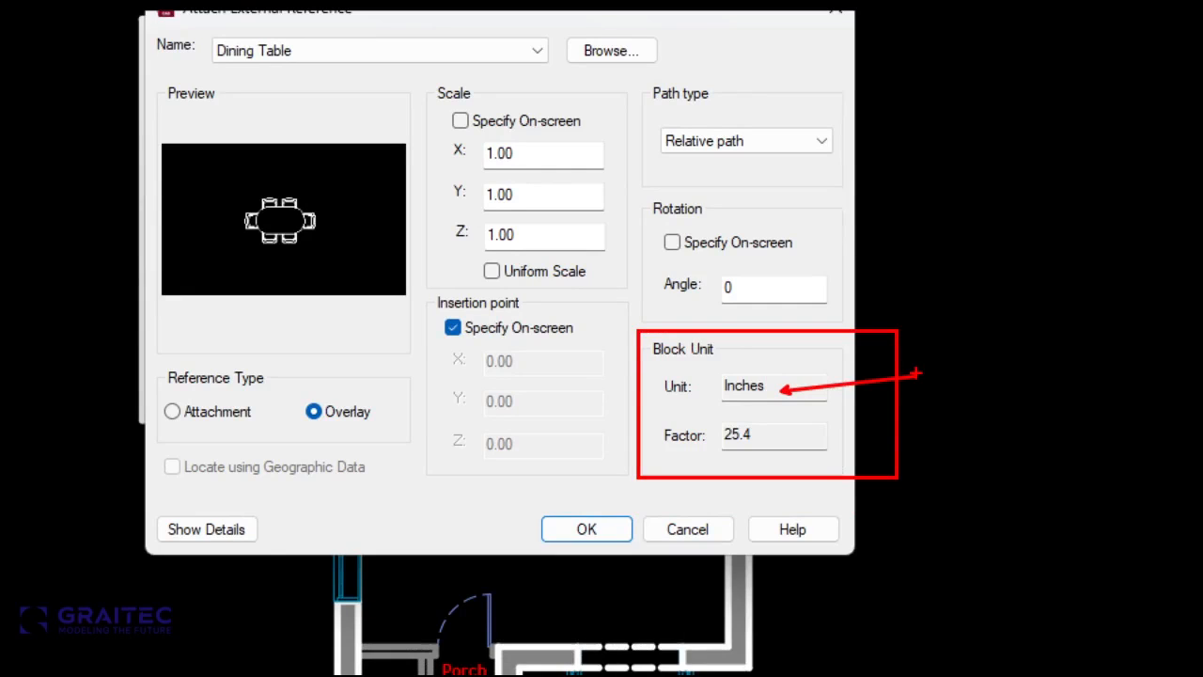
left_click_drag(758, 441, 831, 512)
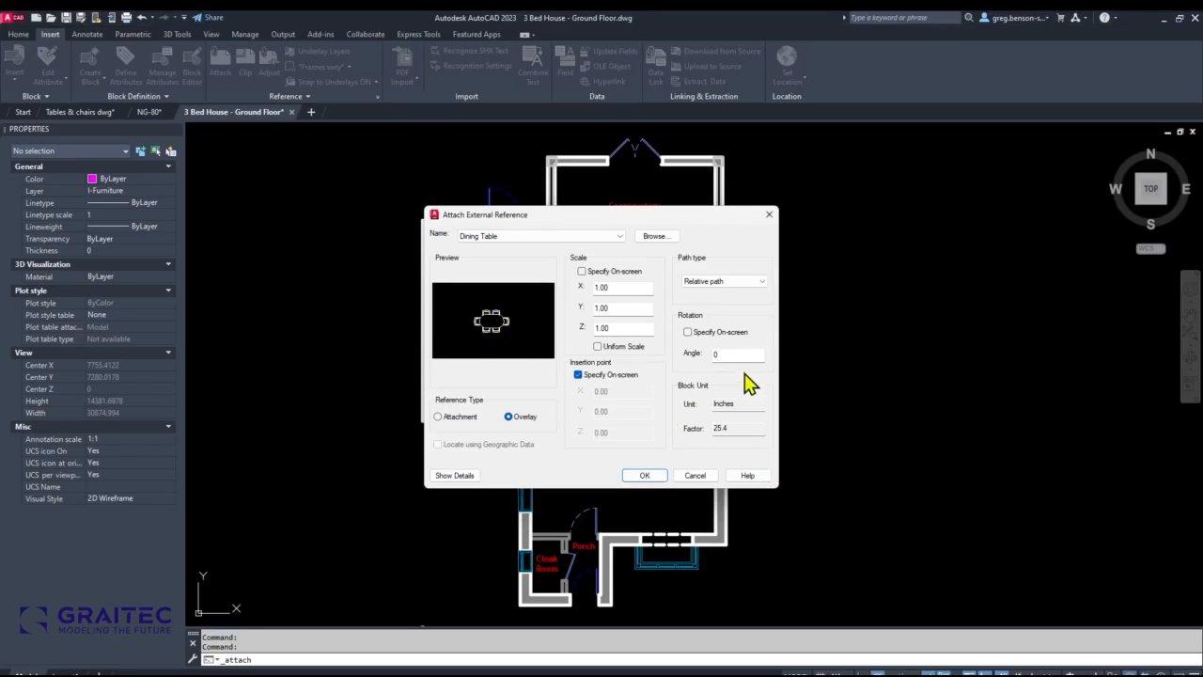
Attach the Dining Table reference with a rotation angle of 90 and place it in the centre of the Dining room.
double_click(730, 354)
type("90")
left_click(643, 474)
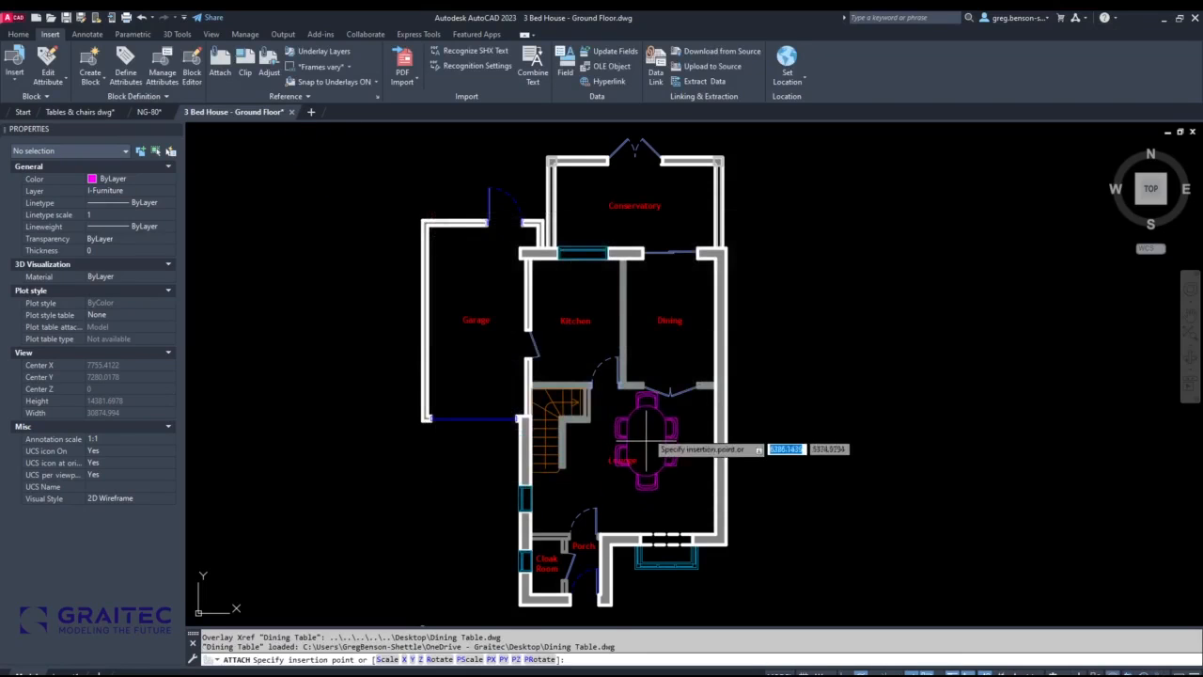
scroll(667, 322, "up", 2)
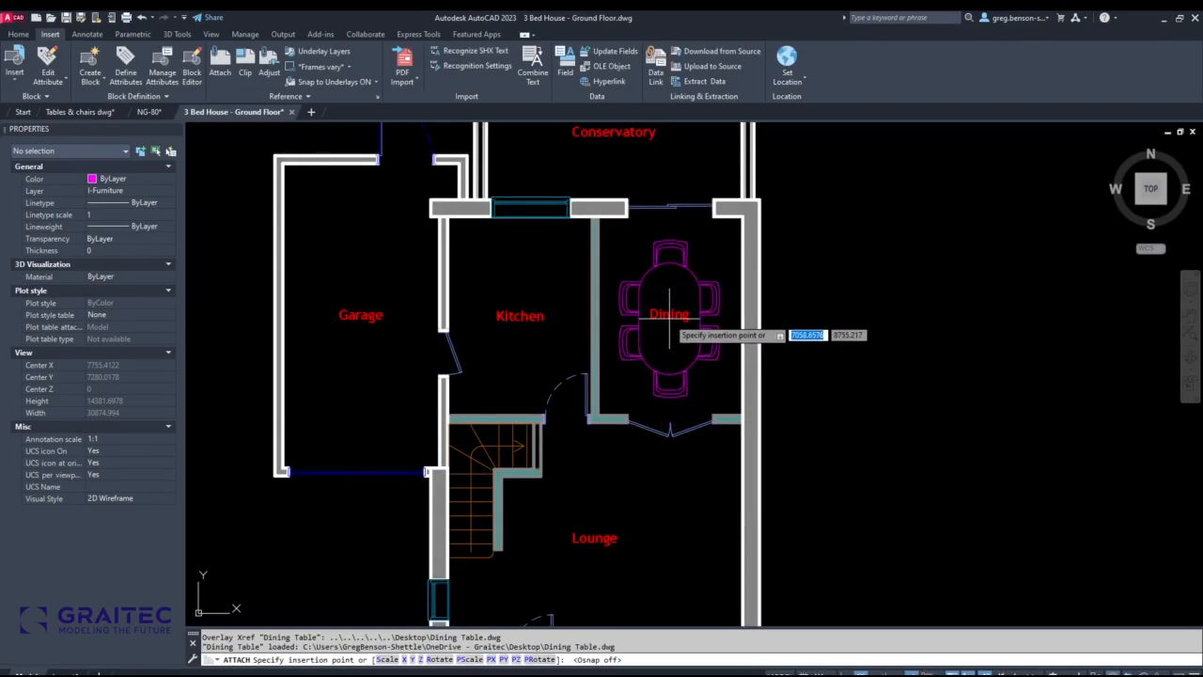
left_click(669, 316)
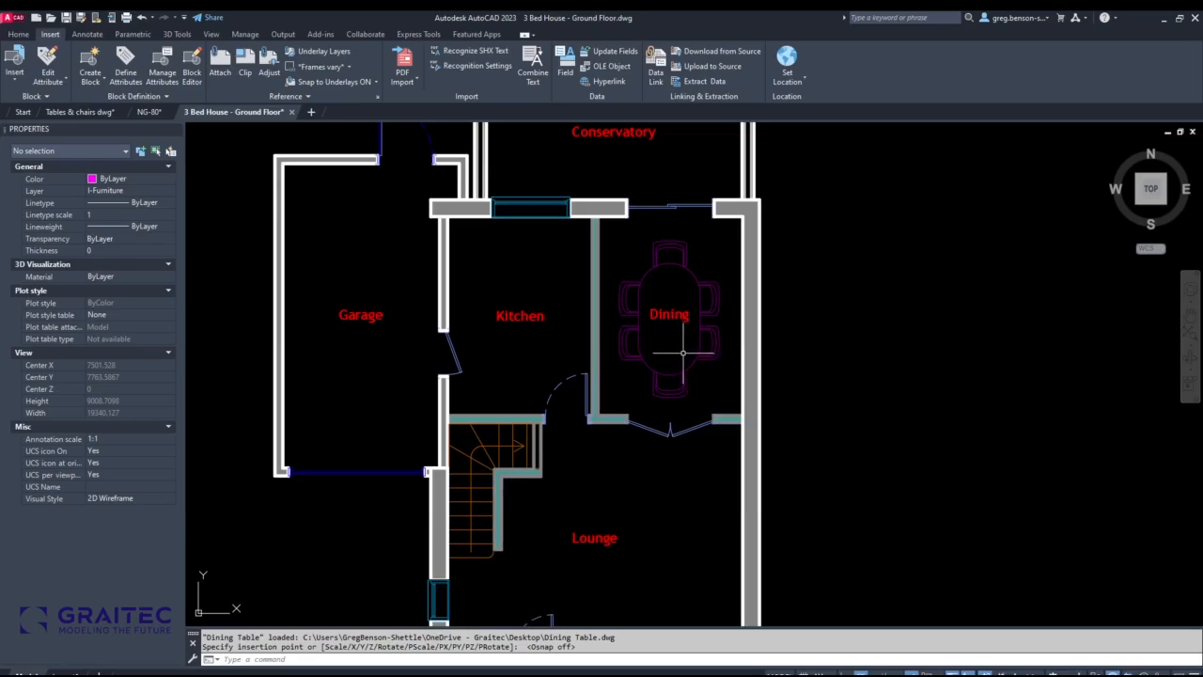
left_click(652, 338)
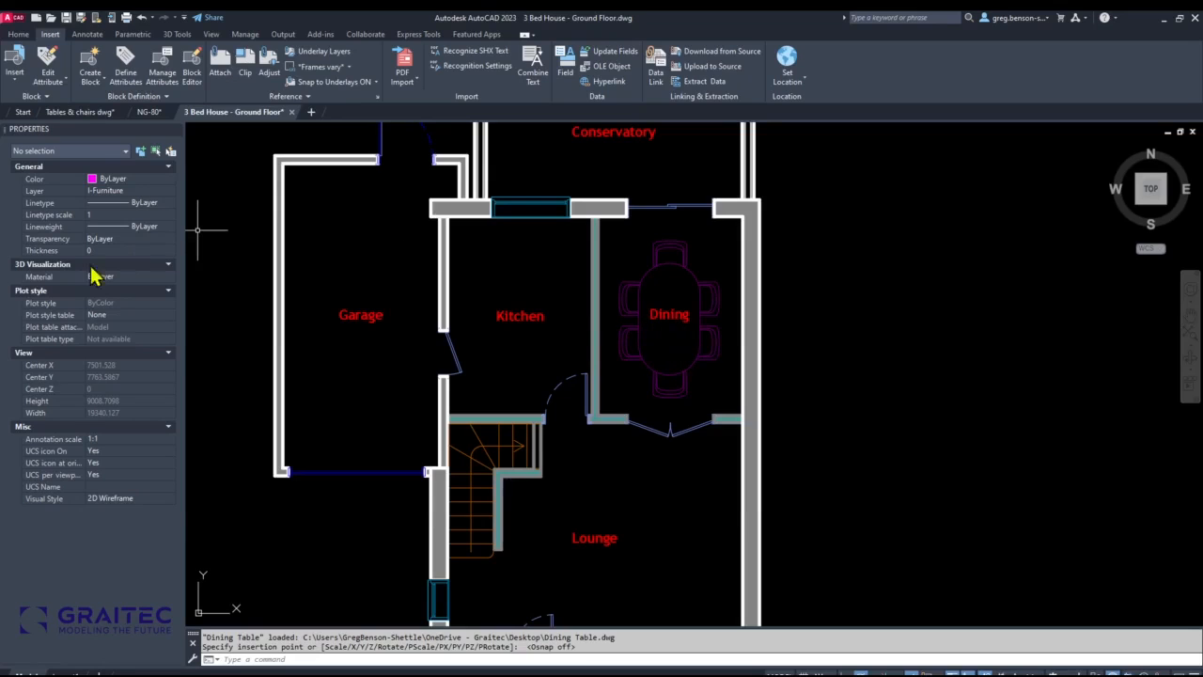
Return to the Tables & chairs drawing and locate the round table with two large armchairs.
left_click(75, 112)
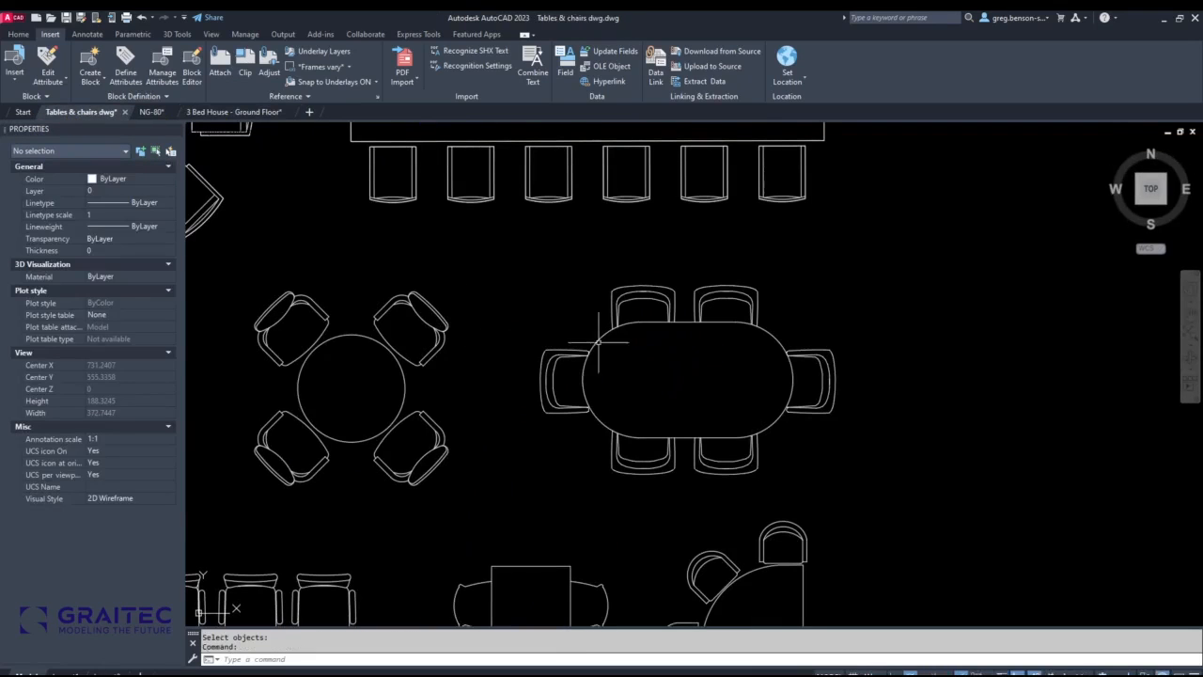
scroll(542, 443, "down", 5)
middle_click_drag(543, 439, 920, 408)
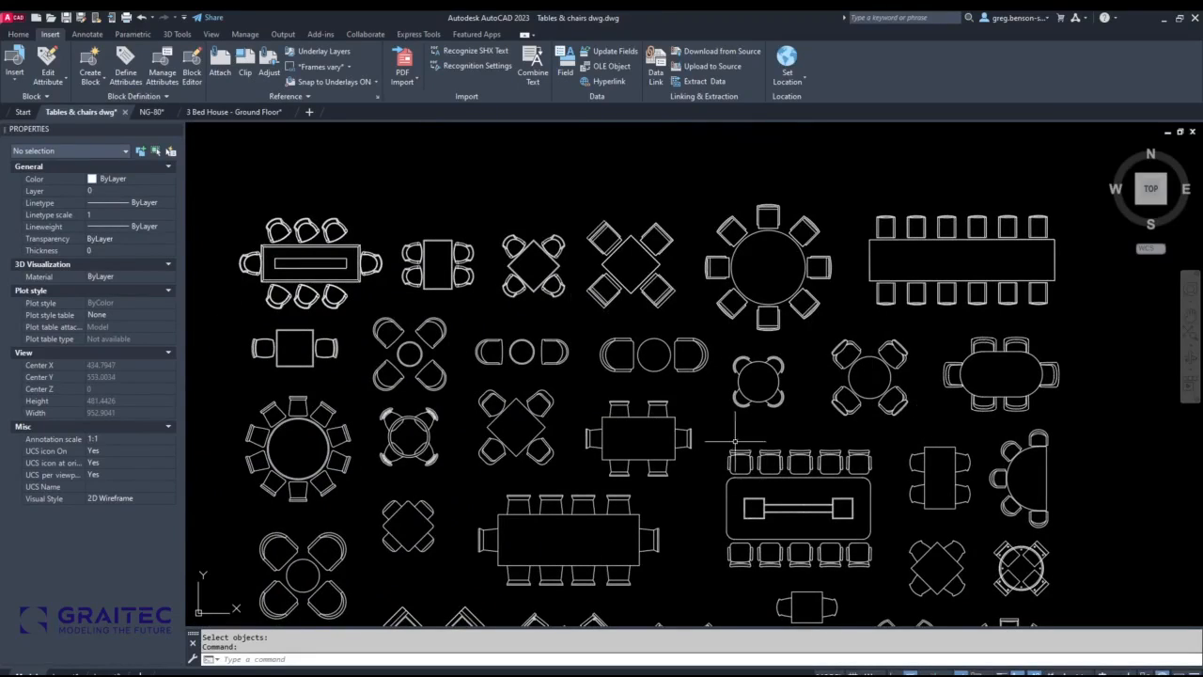
scroll(654, 352, "up", 4)
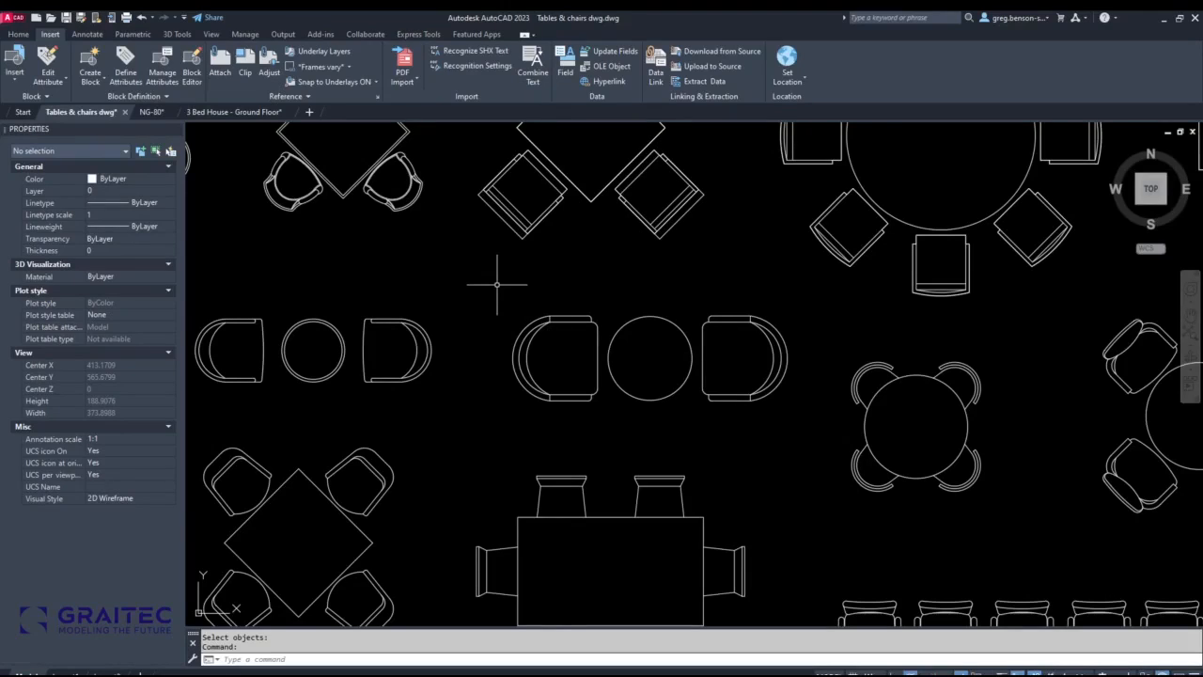
Create a new drawing and check its units for scaling inserted content.
left_click(310, 112)
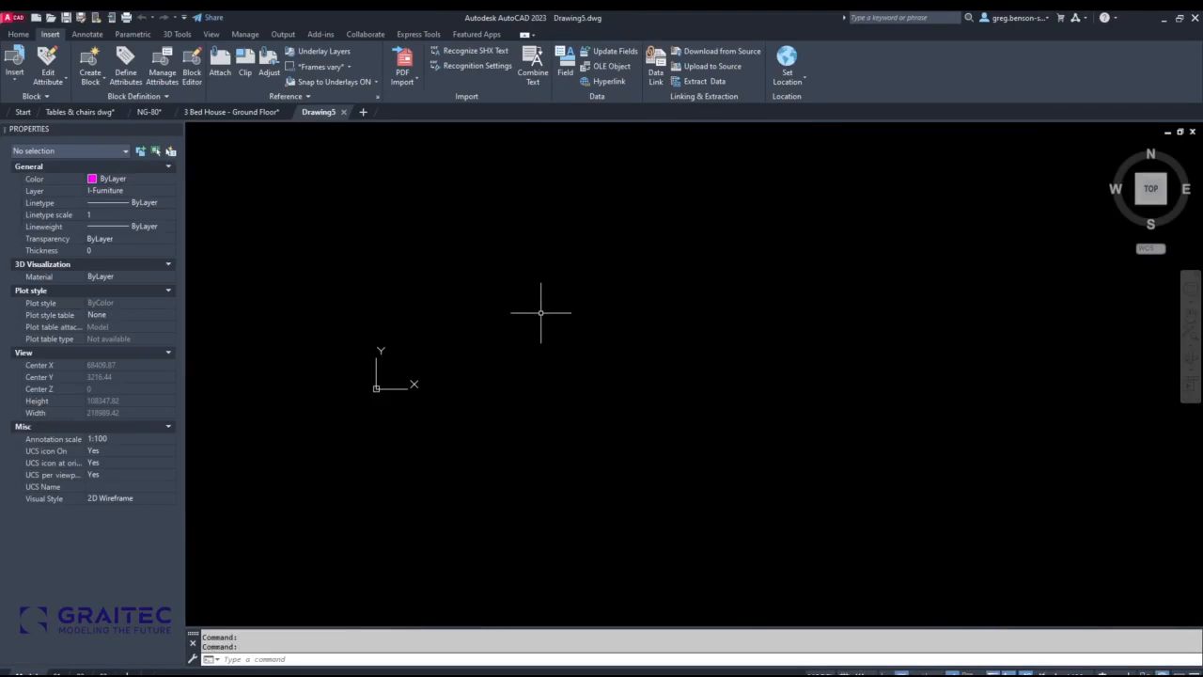
type("UNITS")
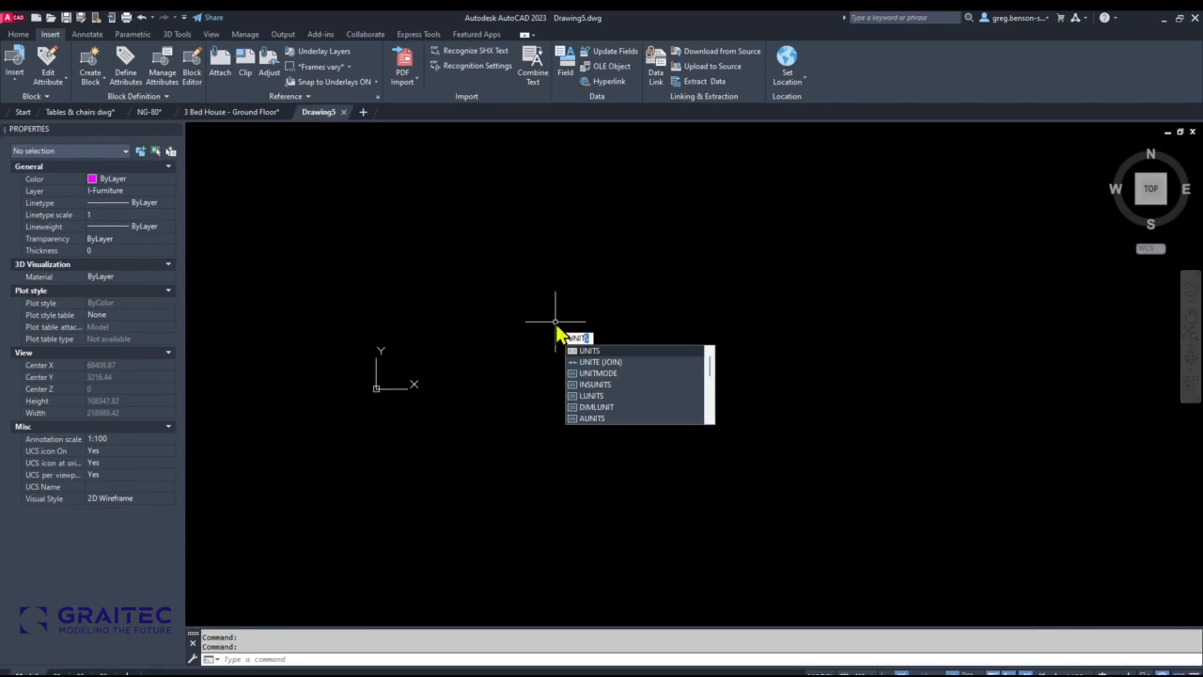
key("Return")
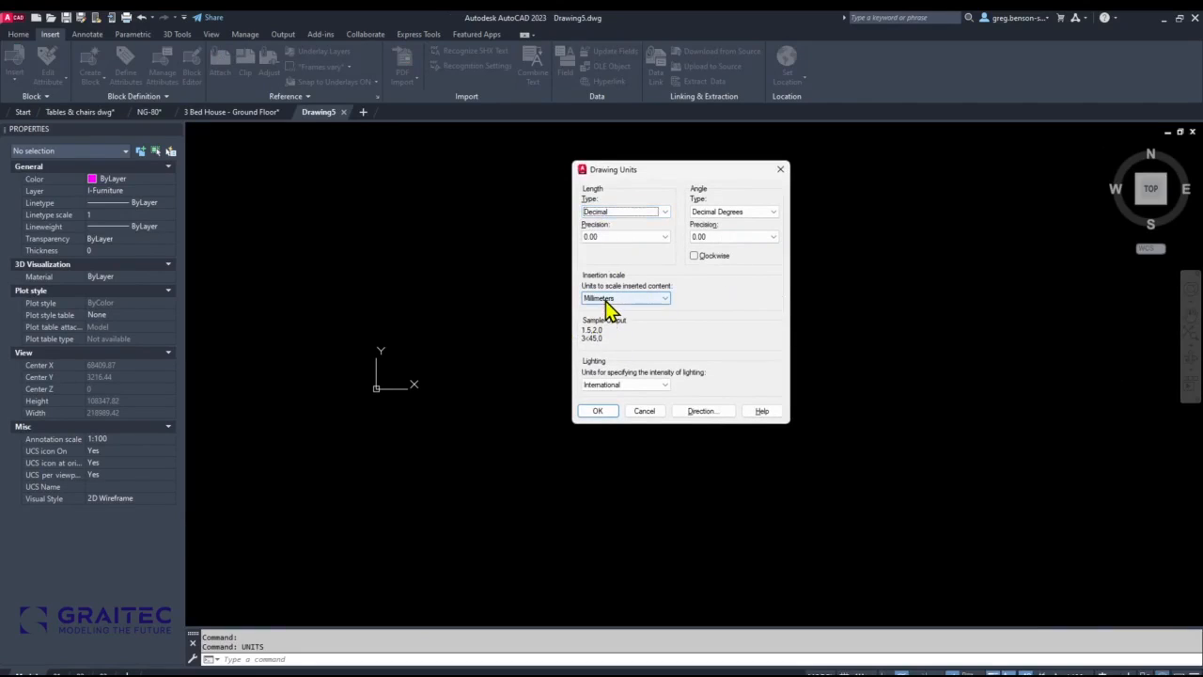
left_click(598, 412)
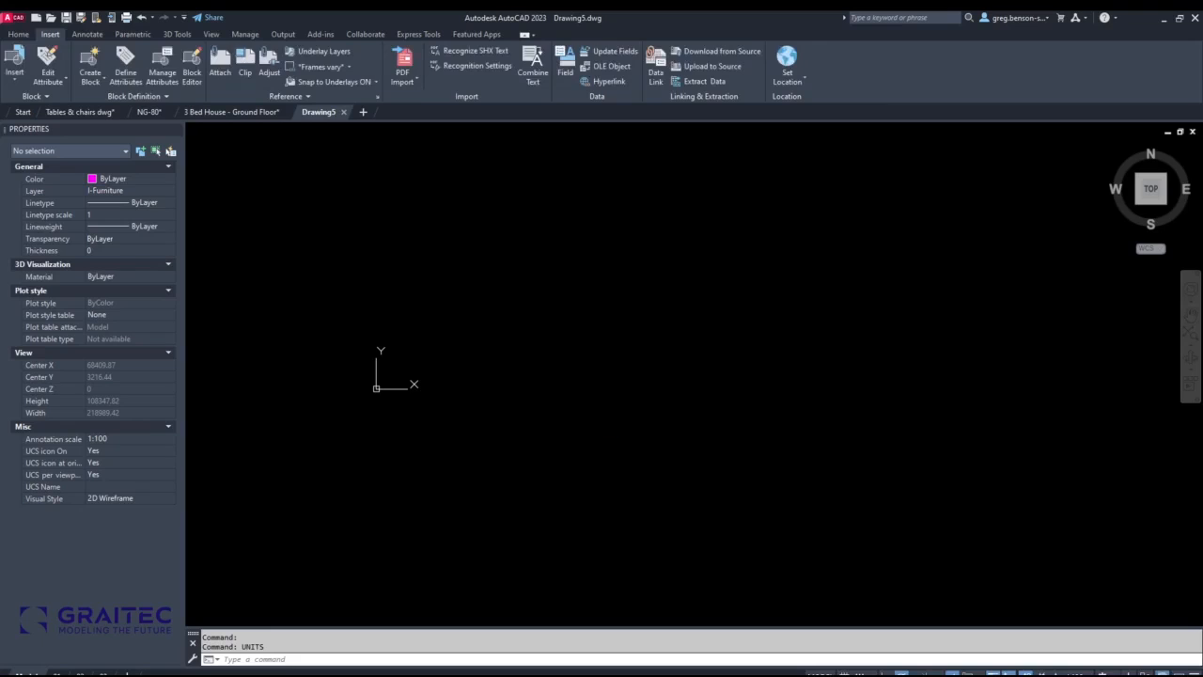
In the Tables & chairs drawing, copy the round table and its two large armchairs with the table's centre as base point.
left_click(73, 120)
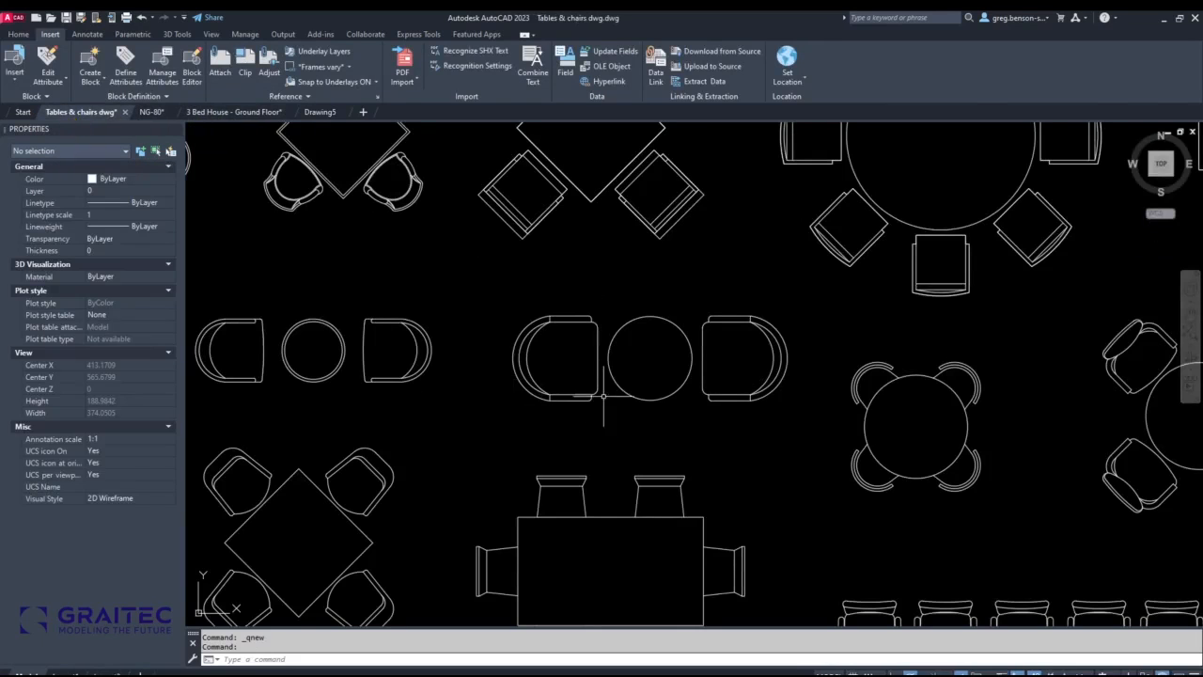
left_click(486, 280)
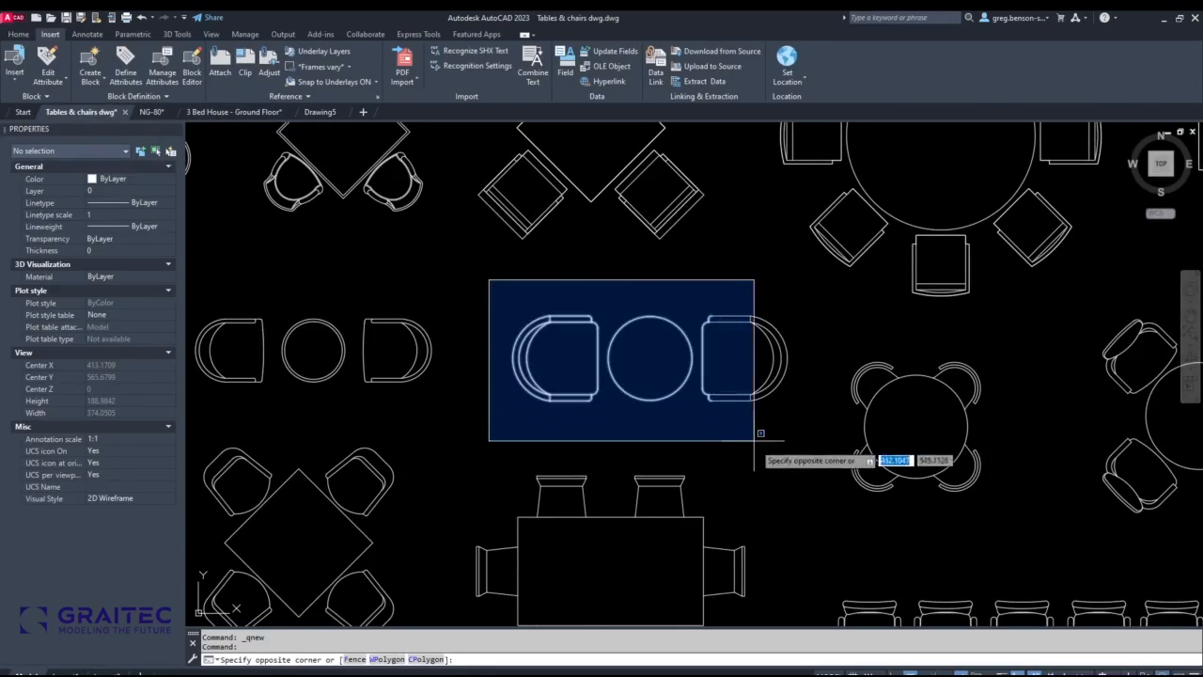
left_click(838, 474)
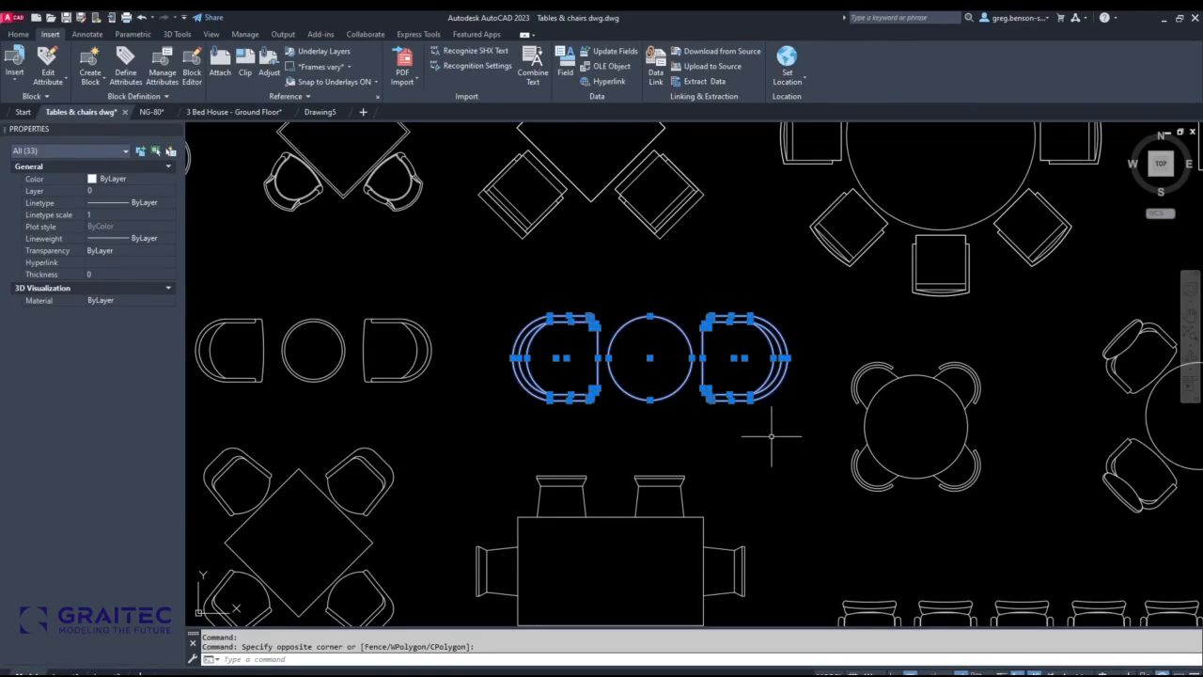
key("ctrl+c")
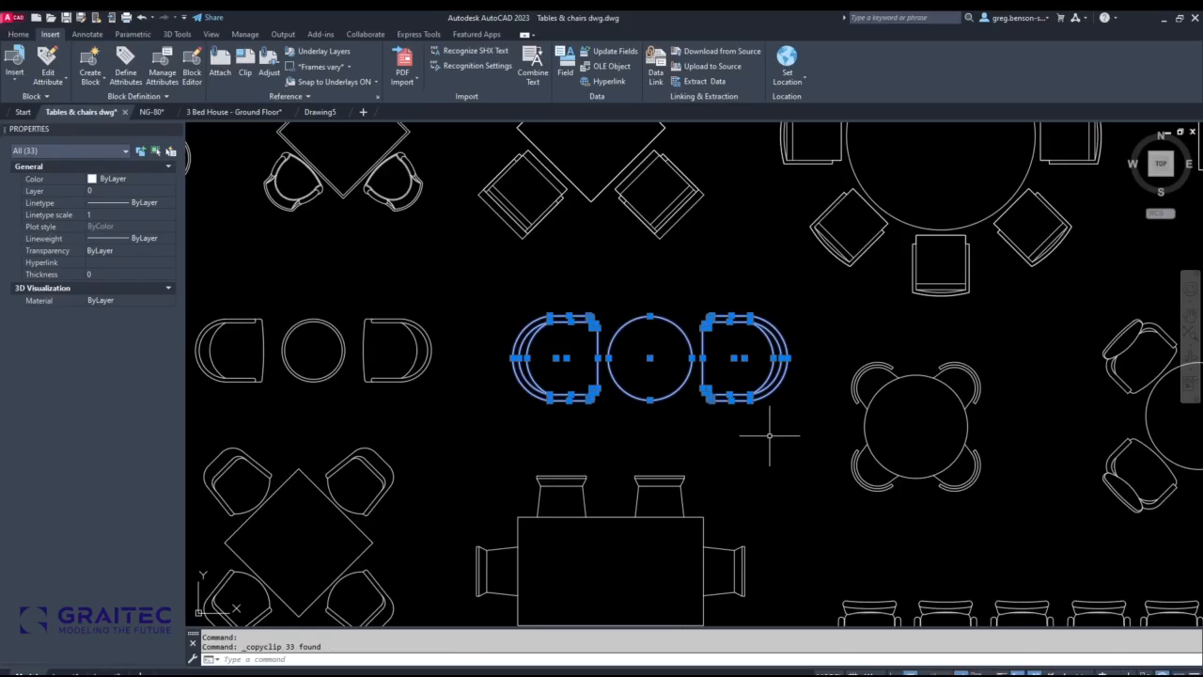
right_click(768, 435)
mouse_move(833, 177)
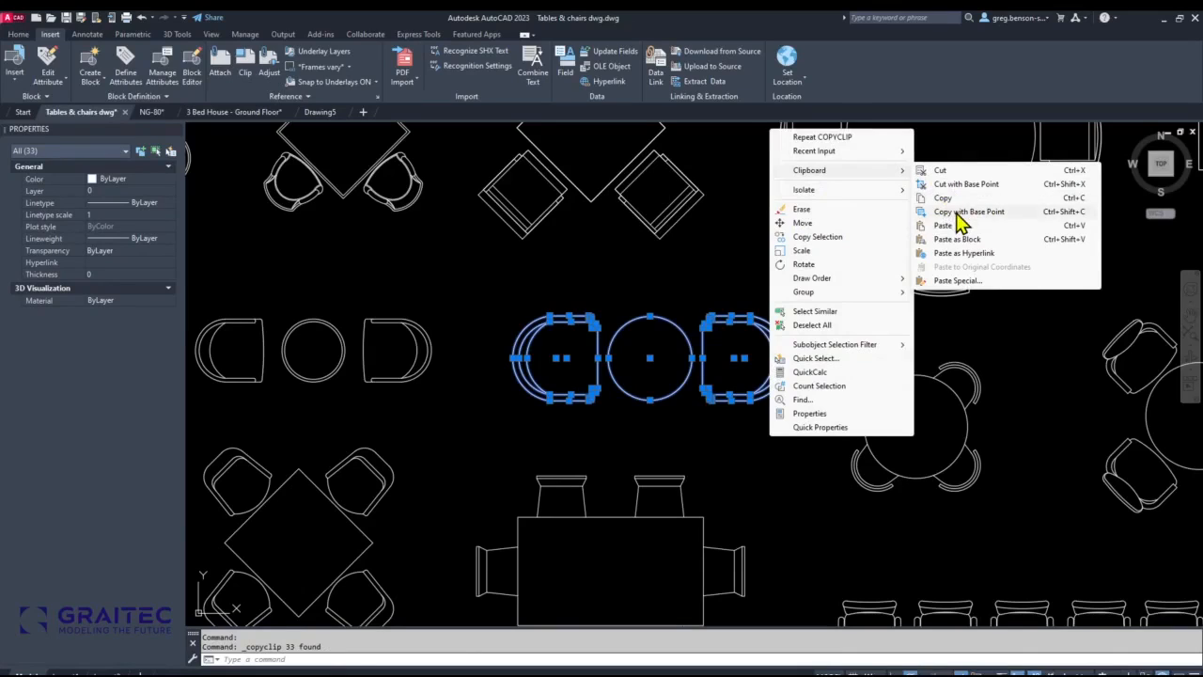
left_click(957, 212)
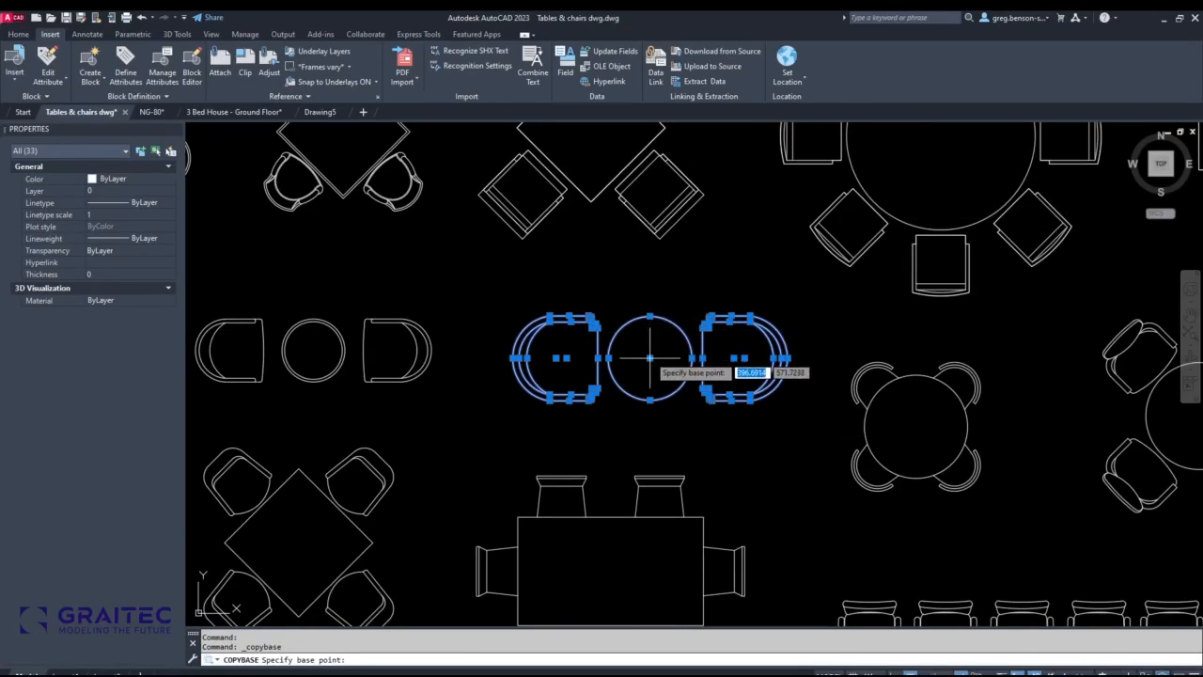
key("F3")
left_click(649, 358)
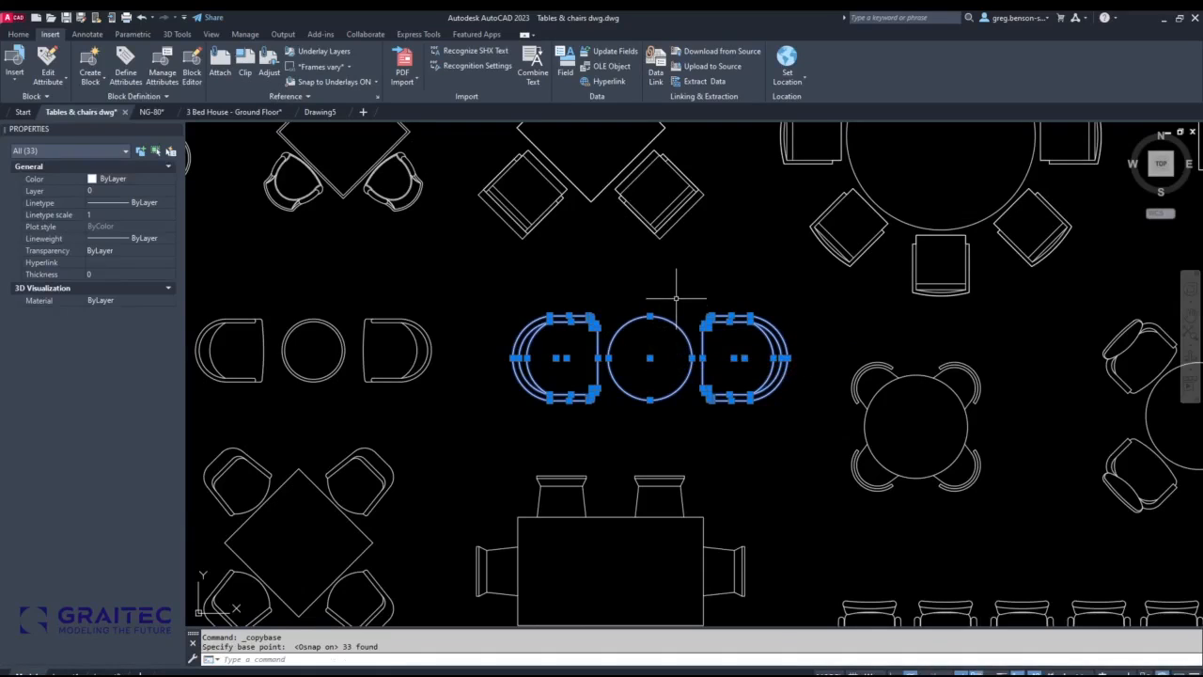
Paste the copied round table and armchairs into Drawing5 and fit them in the view.
left_click(321, 113)
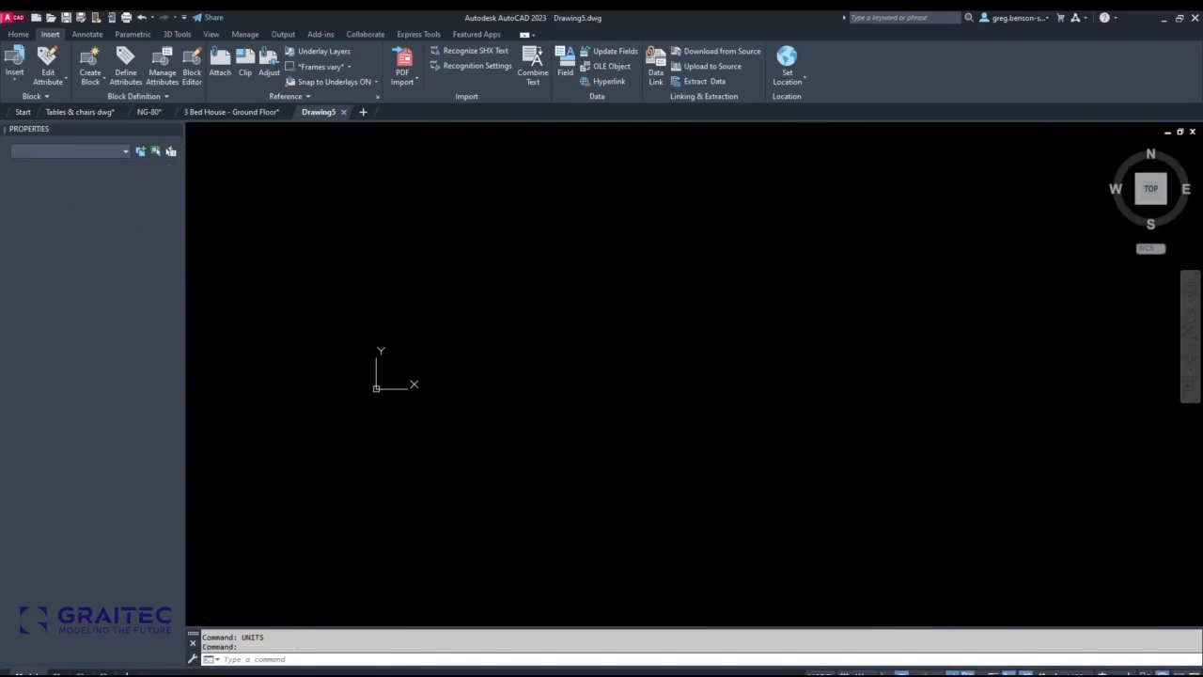
right_click(645, 280)
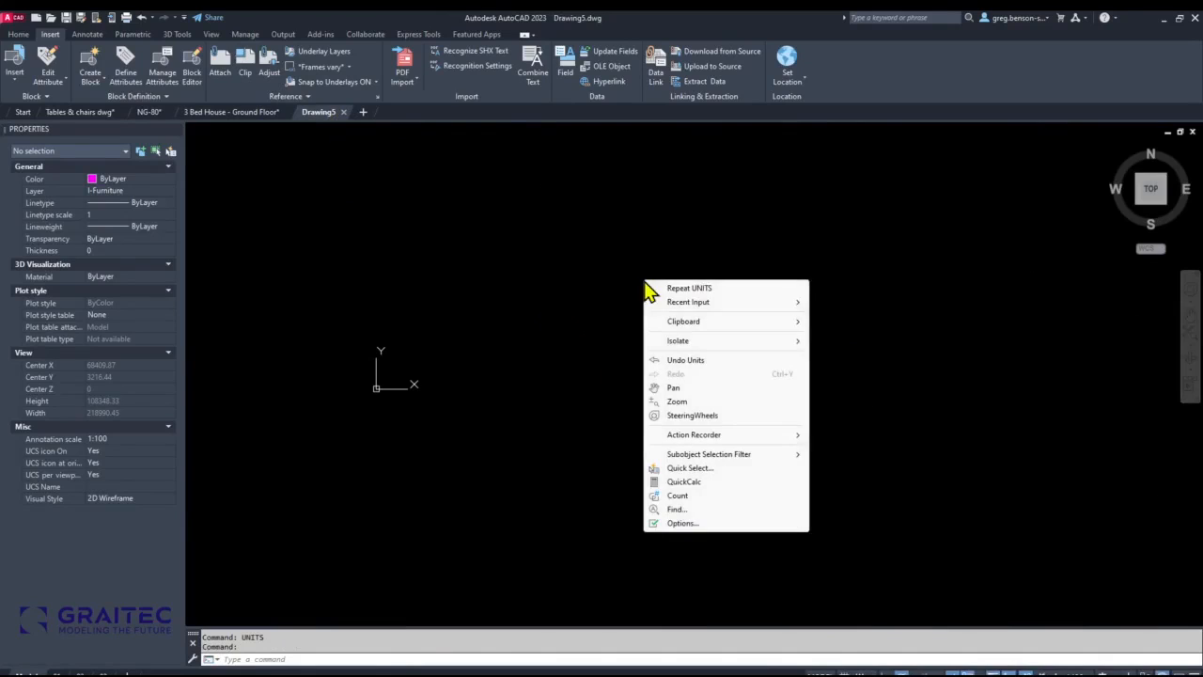
mouse_move(682, 325)
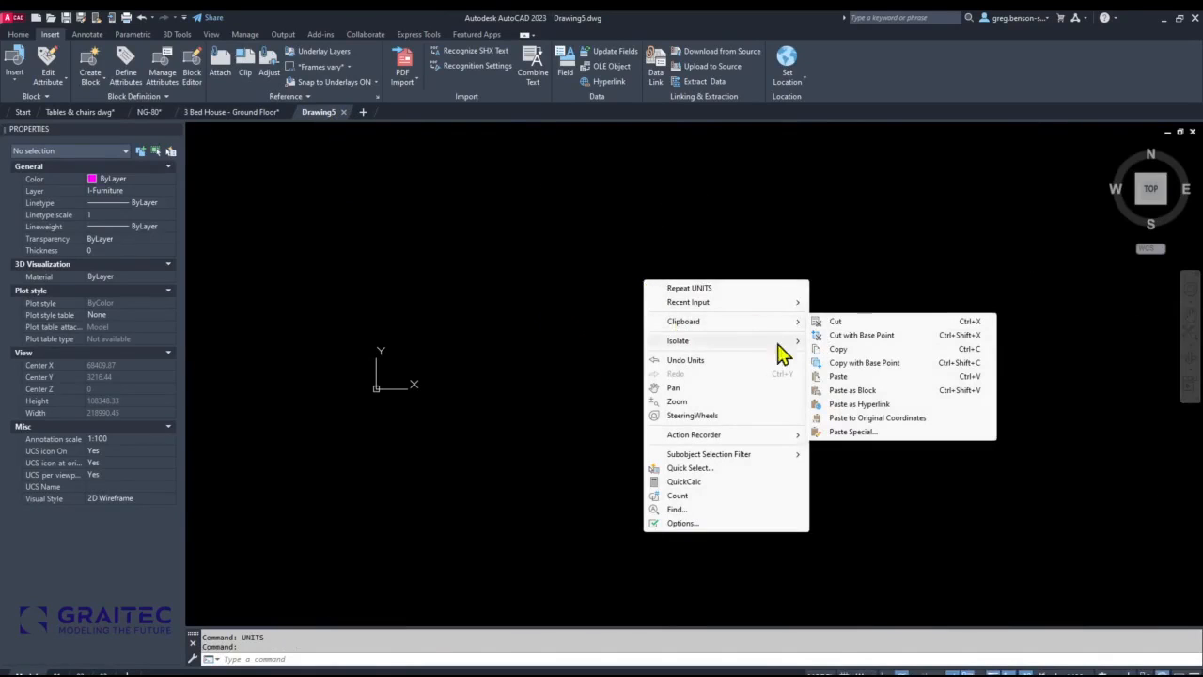
left_click(839, 376)
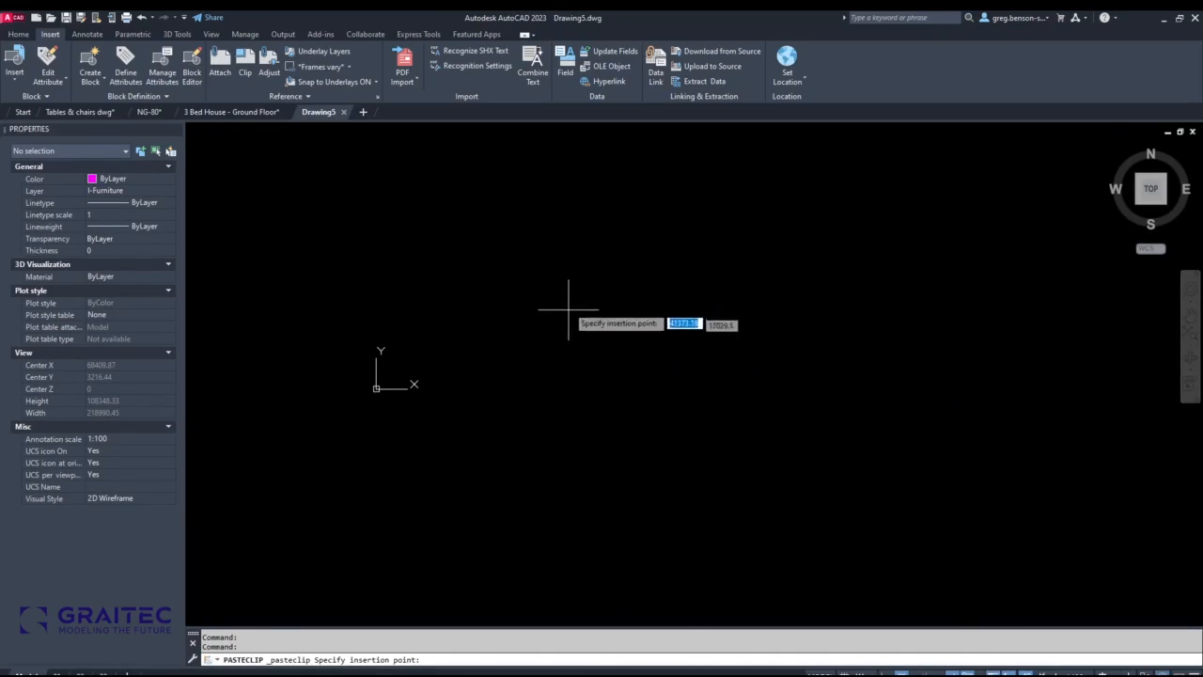
left_click(593, 239)
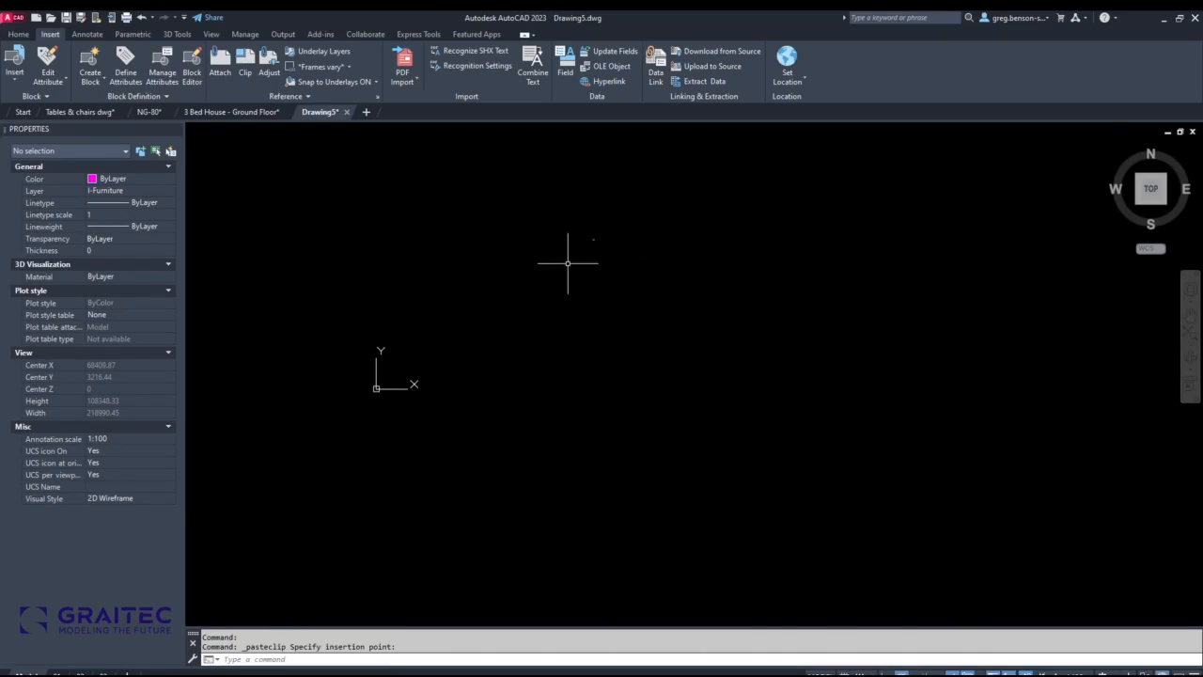
middle_click(581, 250)
middle_click(581, 250)
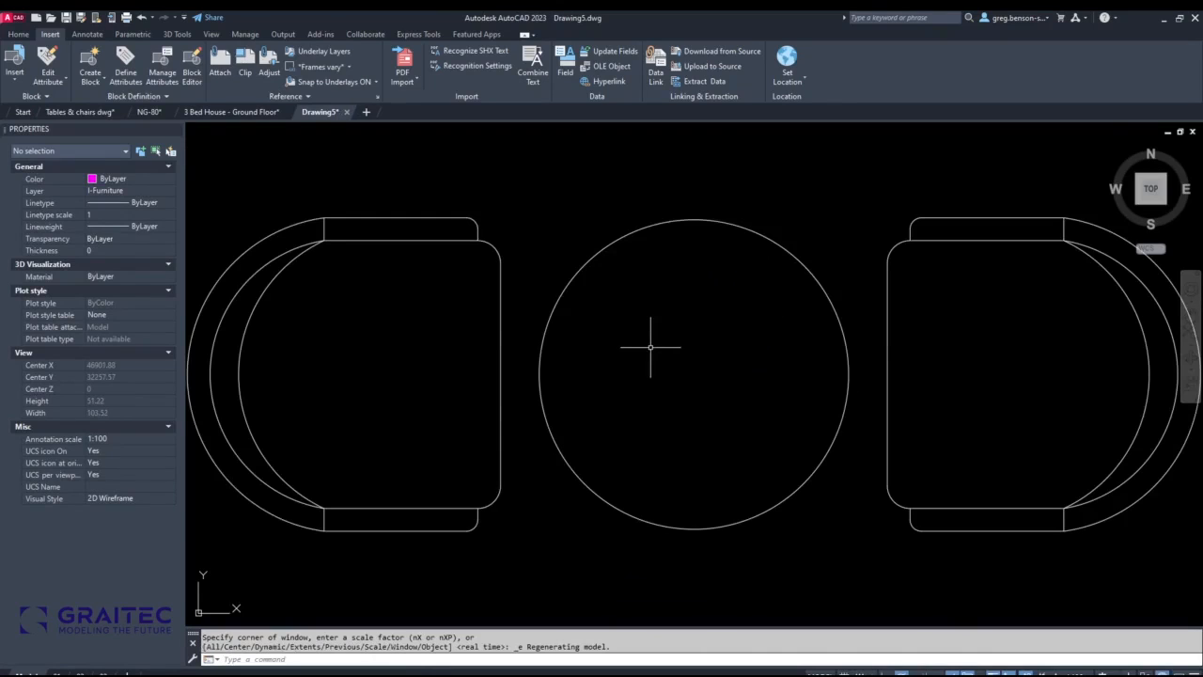
scroll(628, 343, "down", 2)
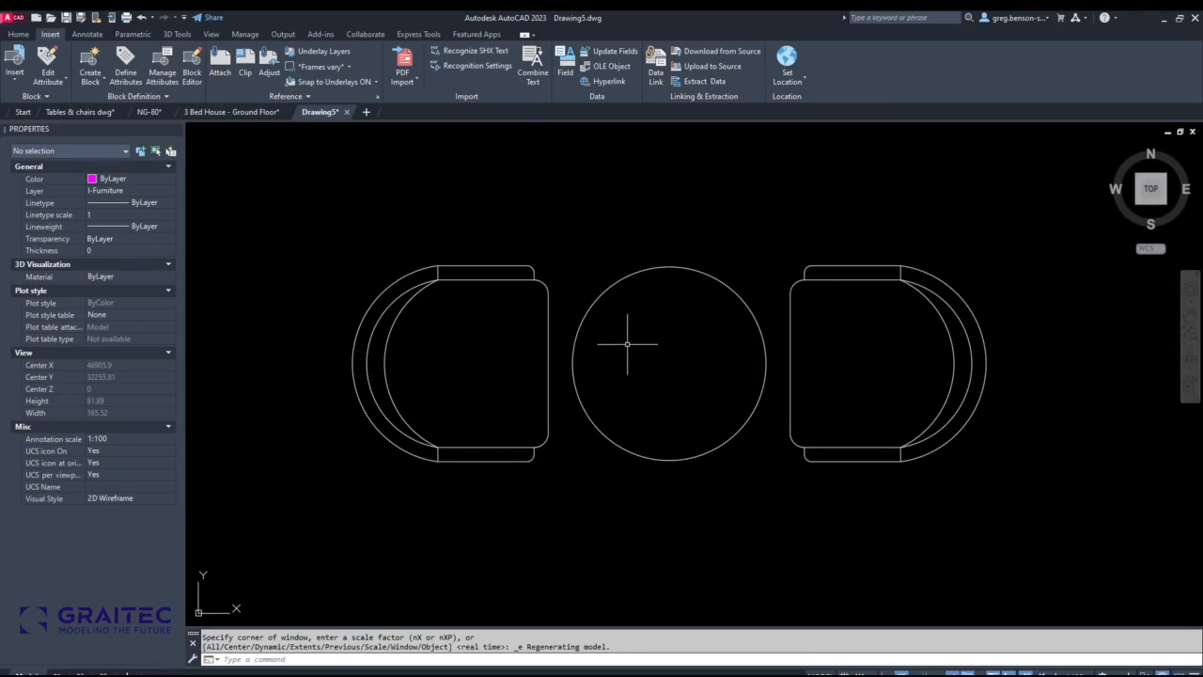
Measure the round table's diameter between its upper and lower quadrants.
left_click(20, 34)
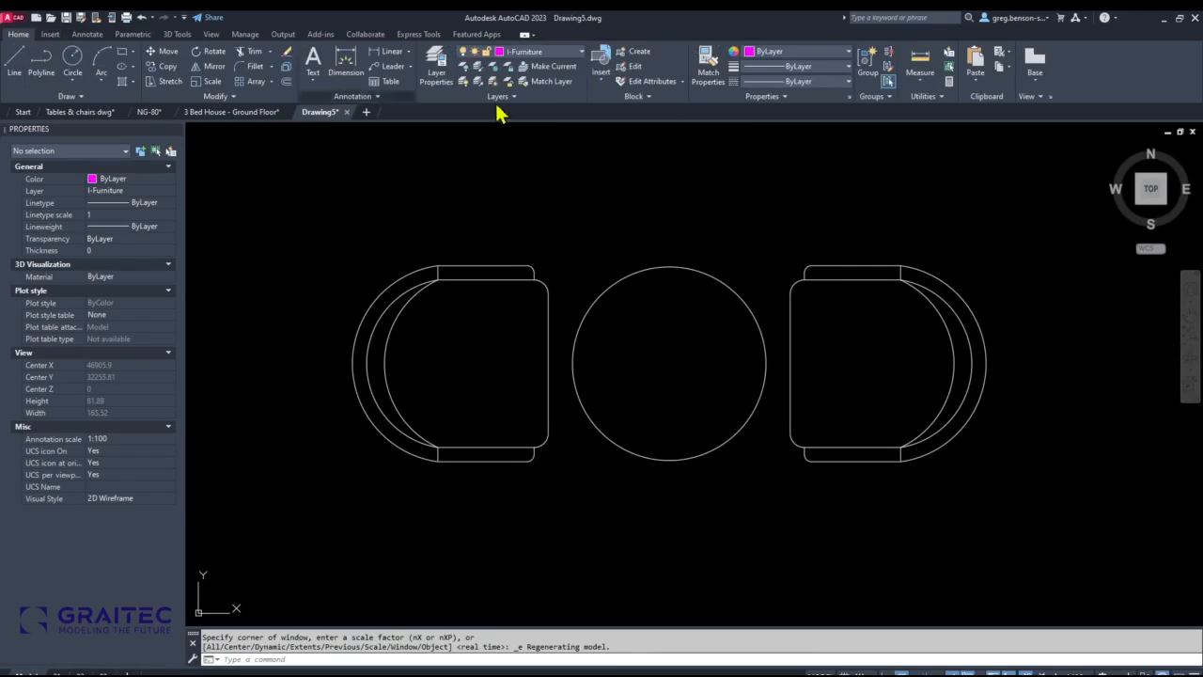
left_click(921, 79)
left_click(933, 129)
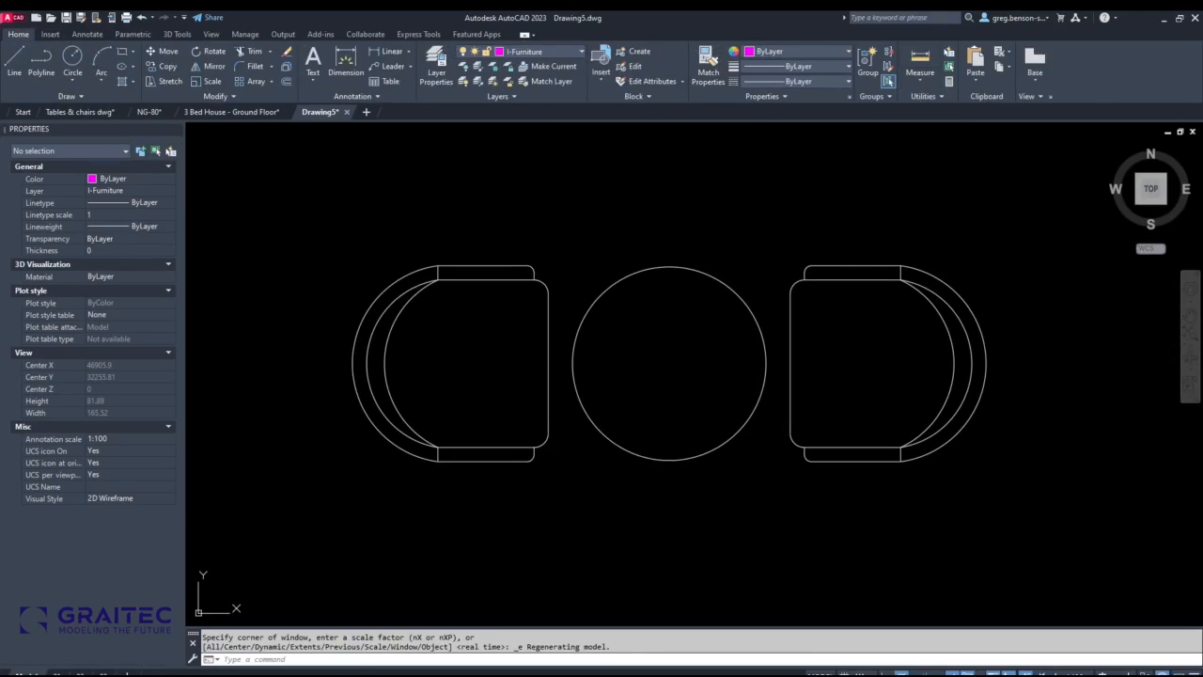
left_click(669, 267)
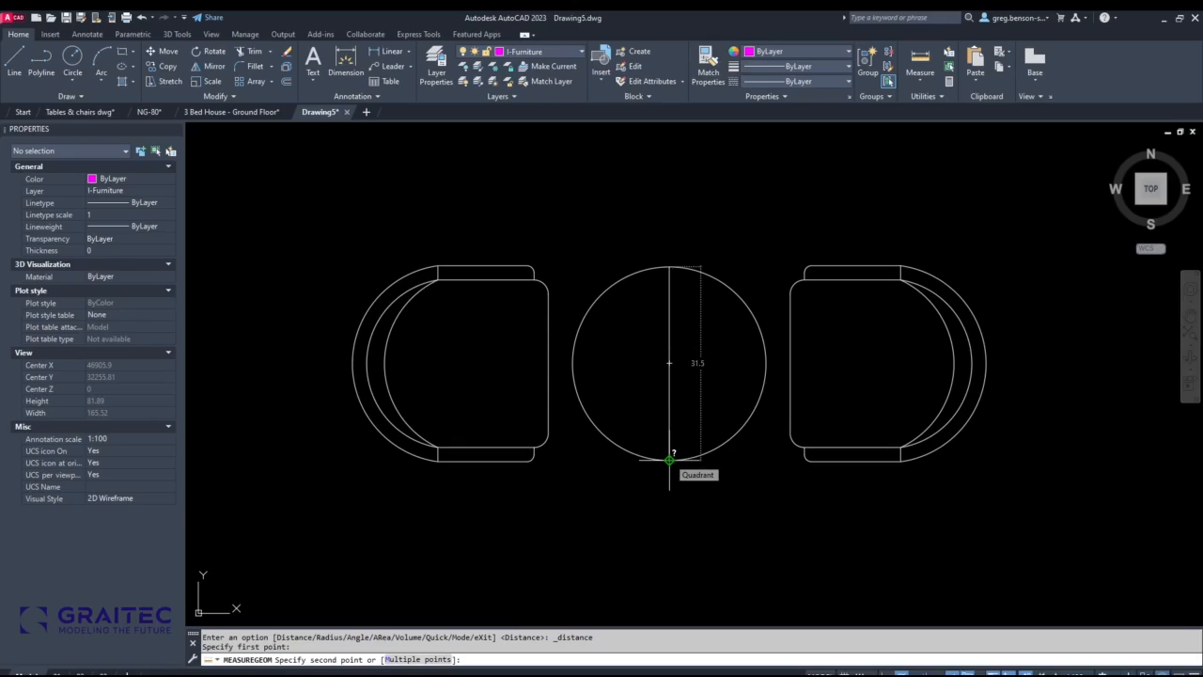
key("Escape")
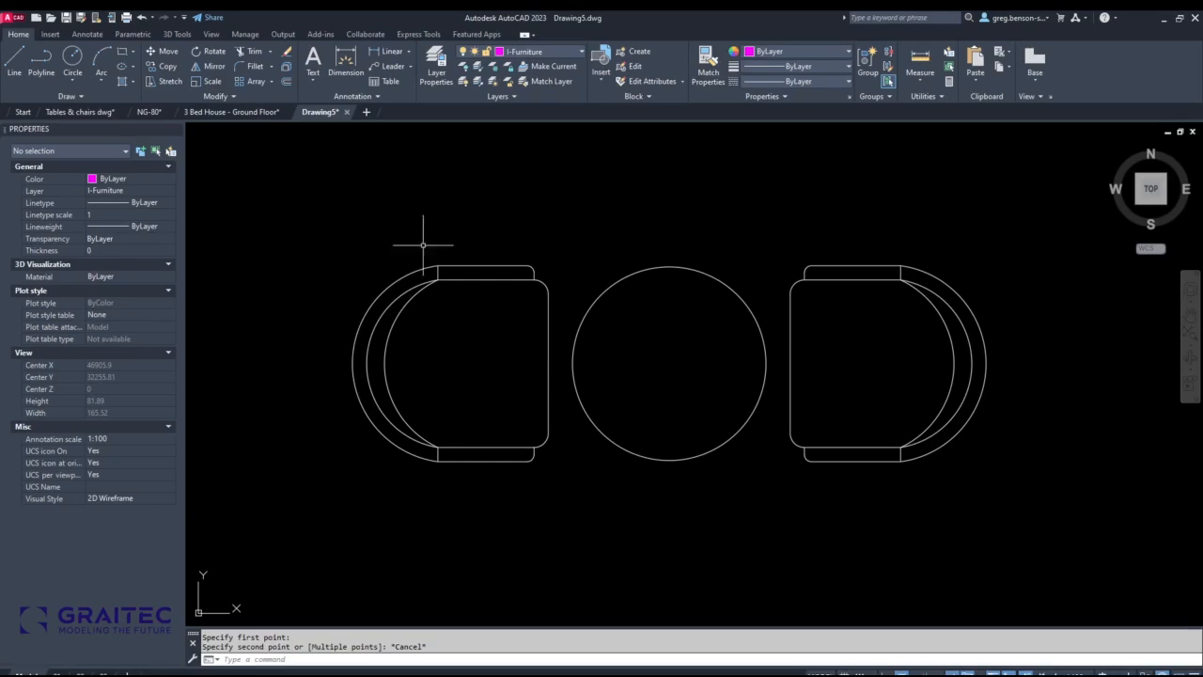
Try Inches and Unitless as Drawing5's units for scaling inserted content, and return the setting to Millimeters.
type("UNIT")
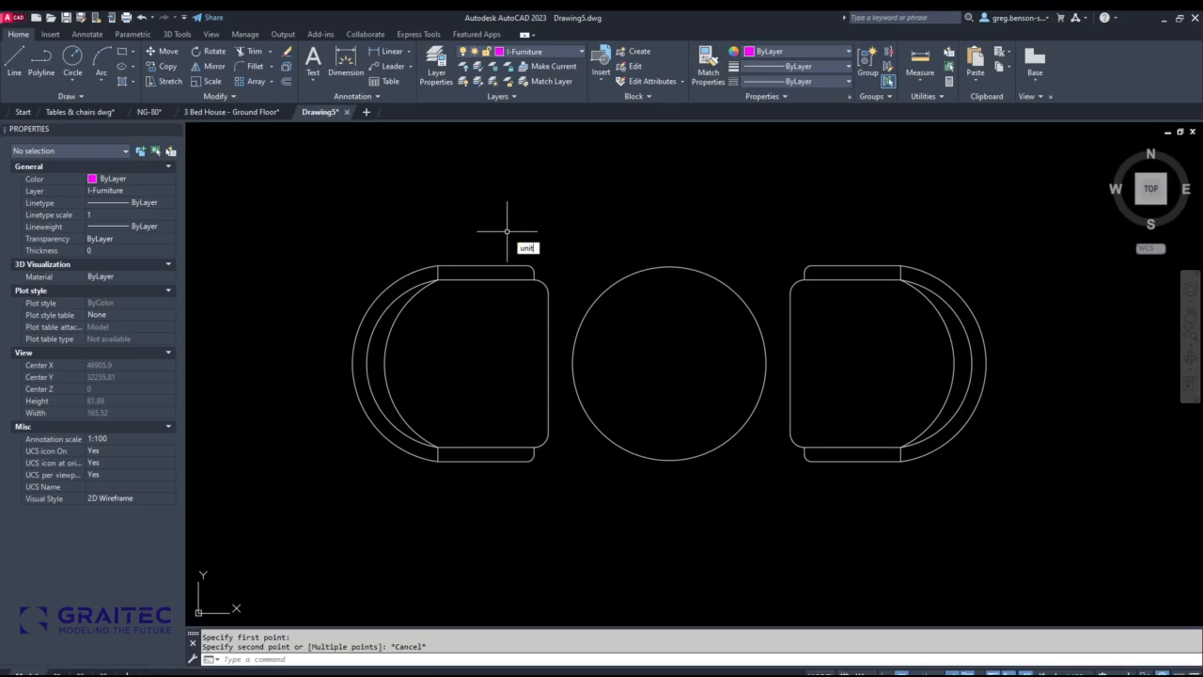
type("S")
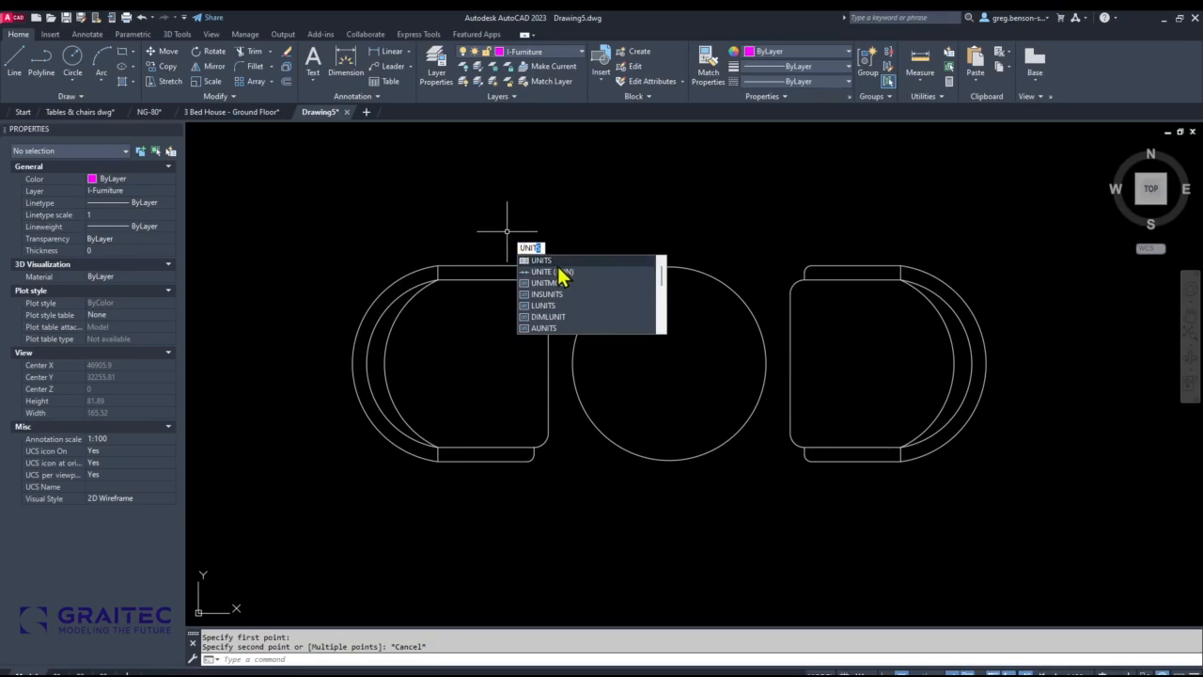
key("Return")
left_click(617, 299)
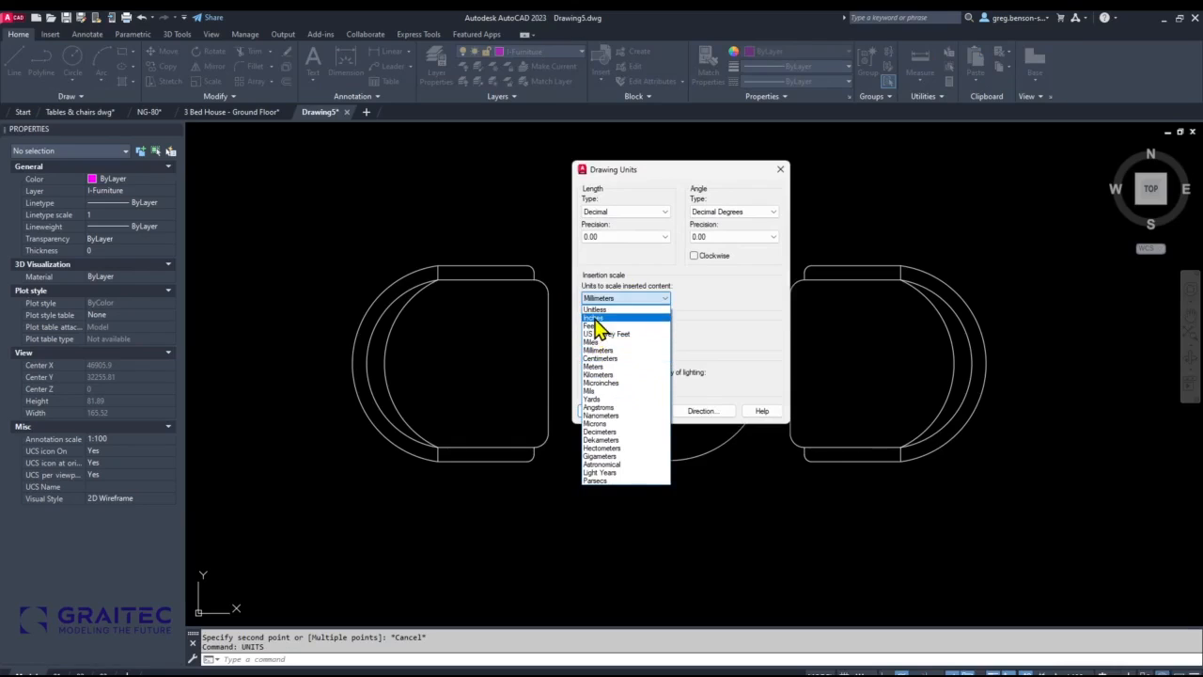
left_click(596, 318)
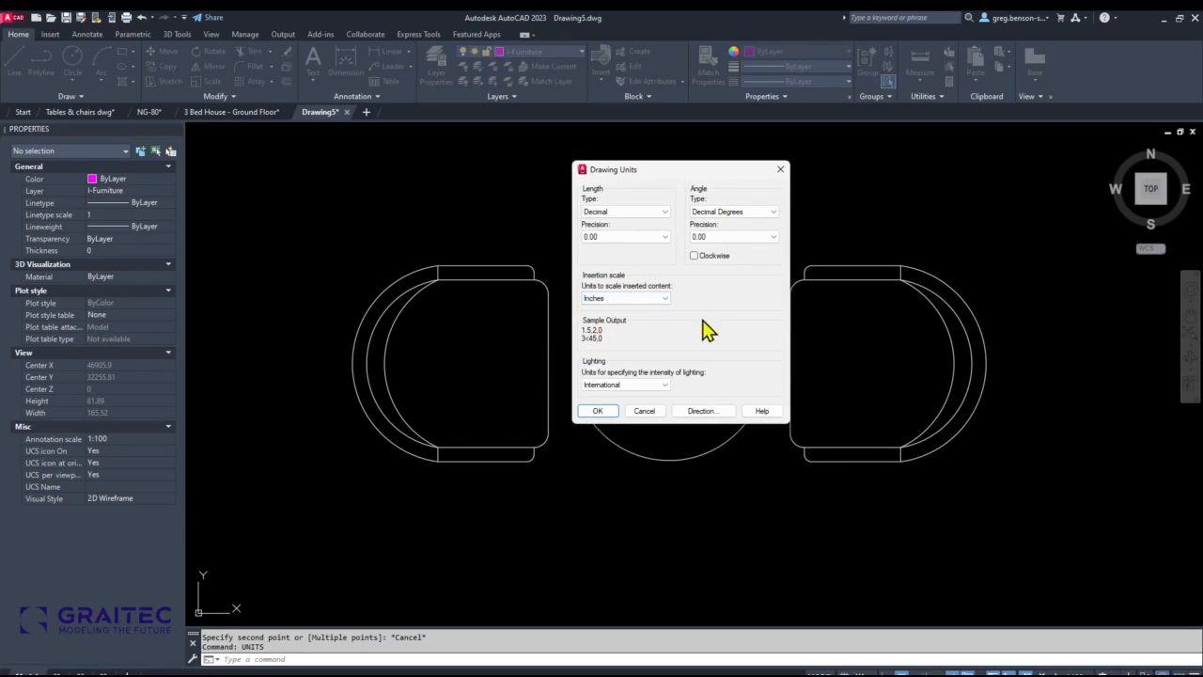
left_click(648, 297)
left_click(617, 310)
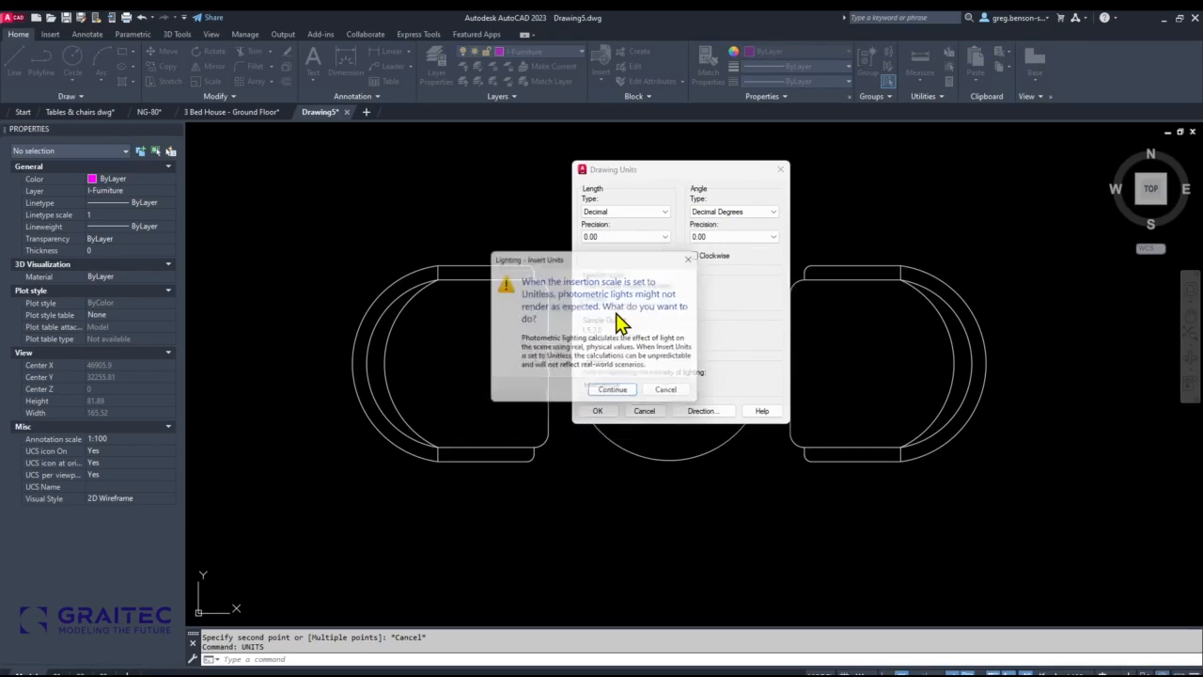
left_click(616, 395)
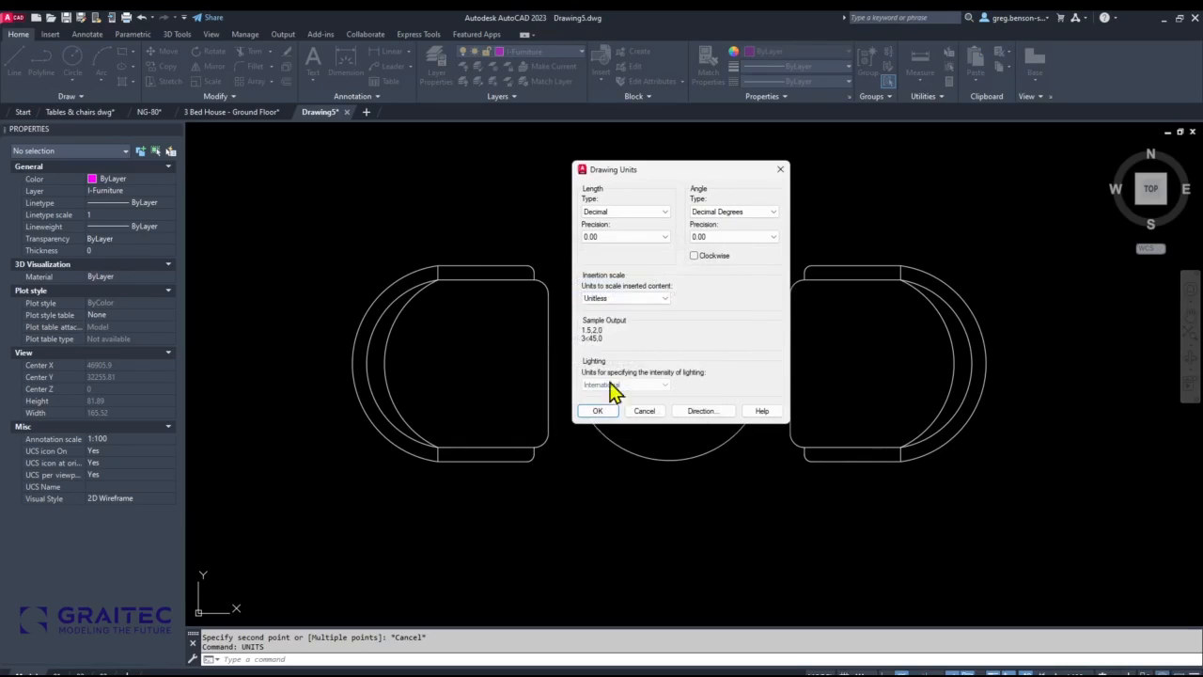
left_click(645, 299)
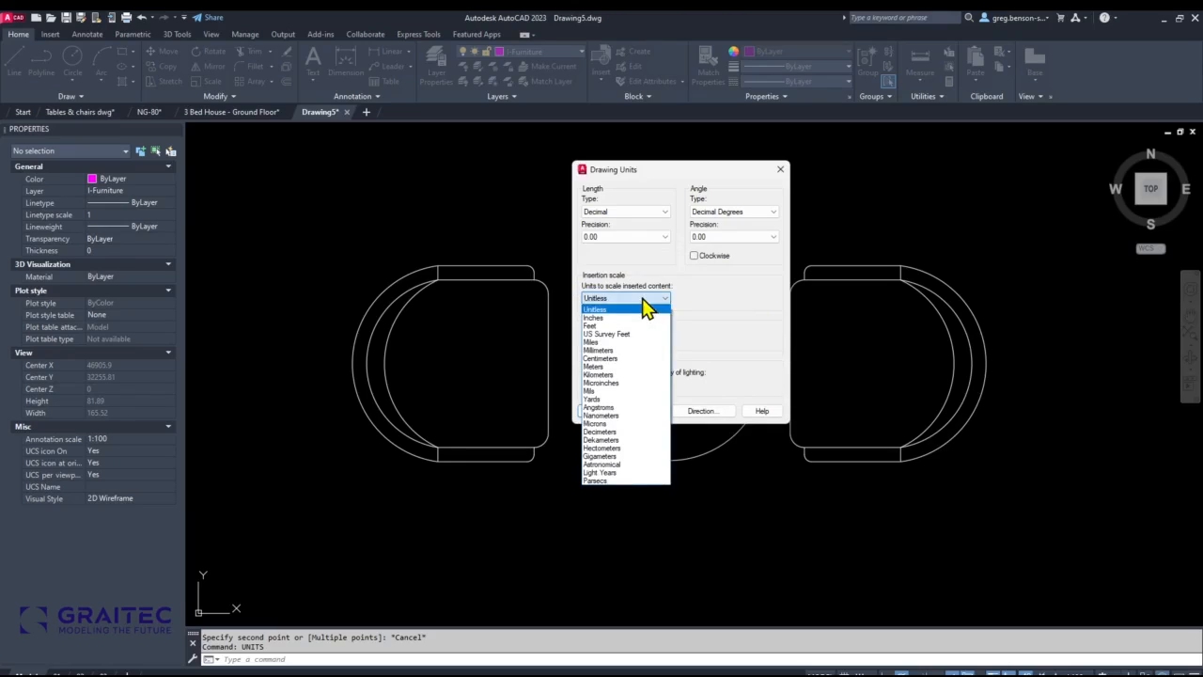
left_click(607, 350)
Try the Architectural length type, switch it back to Decimal and accept the drawing units.
left_click(645, 218)
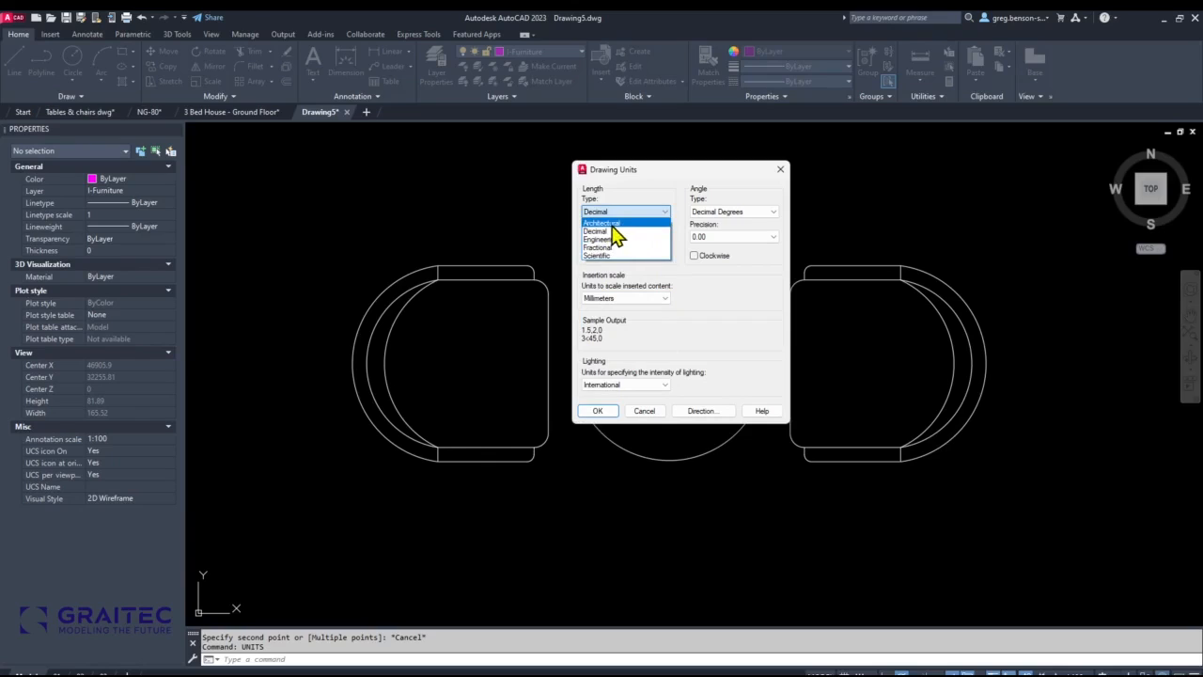
left_click(612, 226)
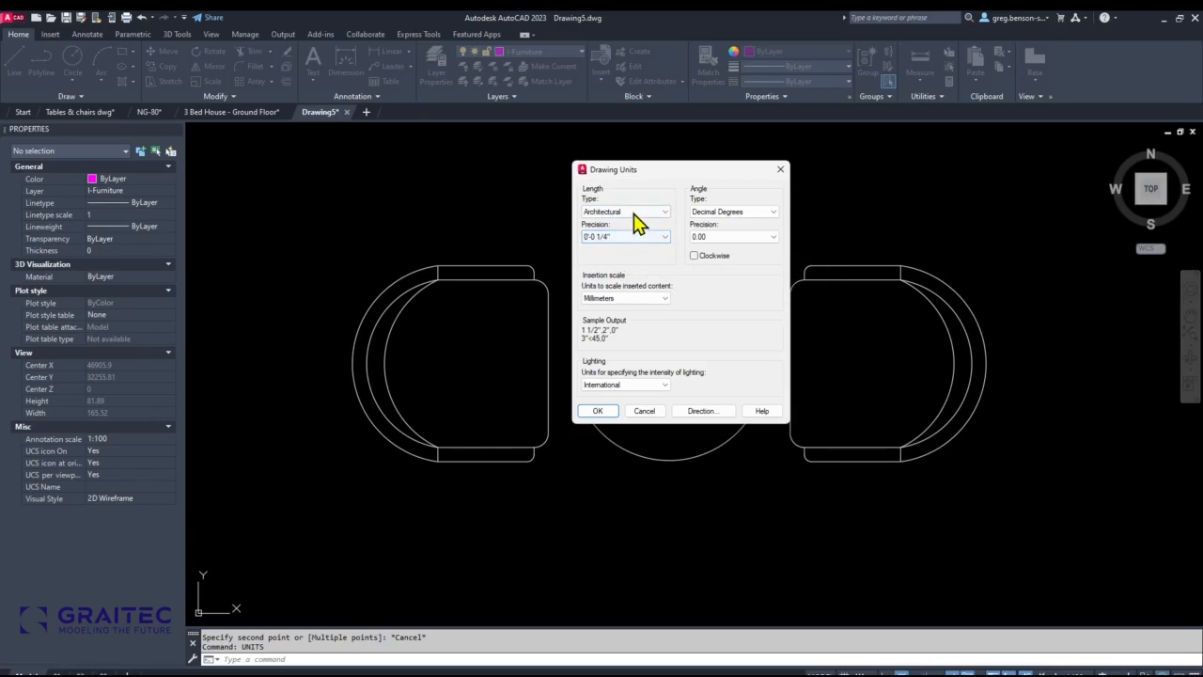
left_click(627, 212)
left_click(619, 231)
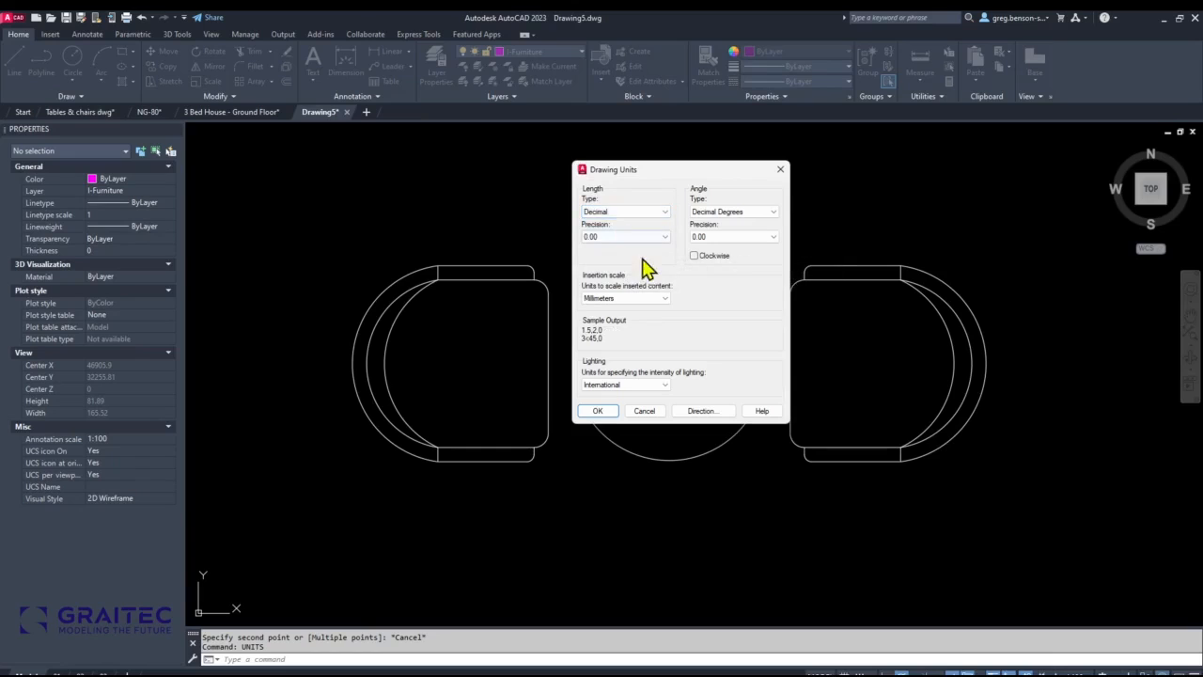
left_click(596, 413)
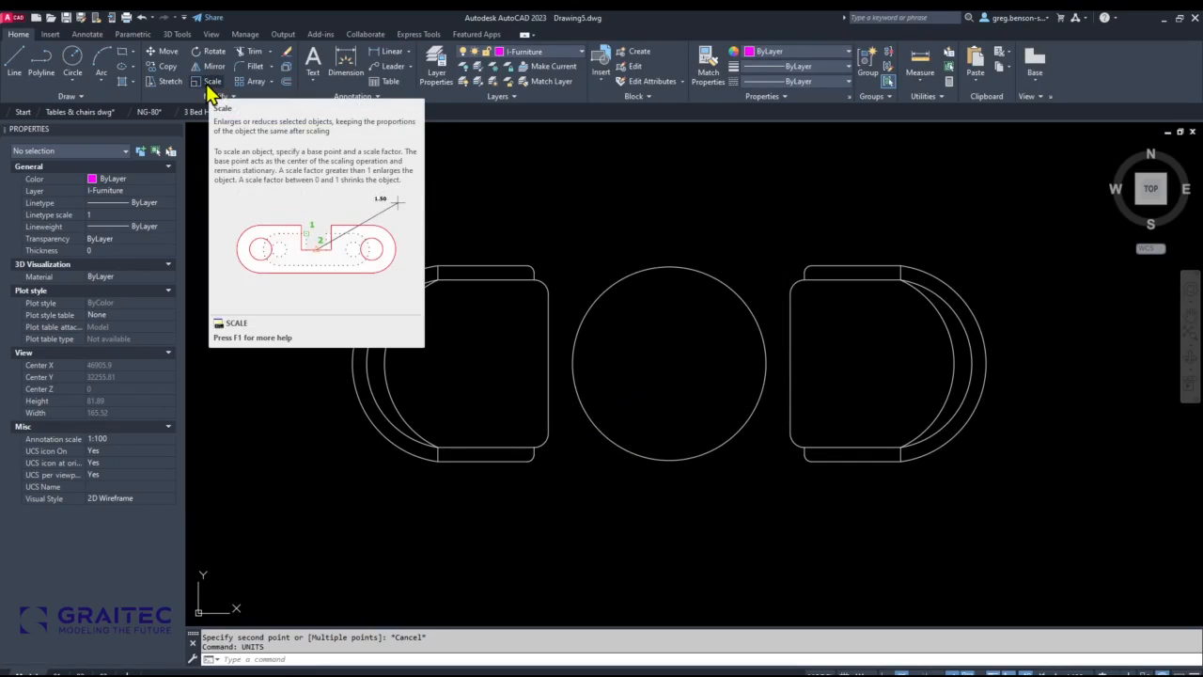
Scale the round table and both armchairs by a factor of 25.4 about the table's centre.
left_click(208, 83)
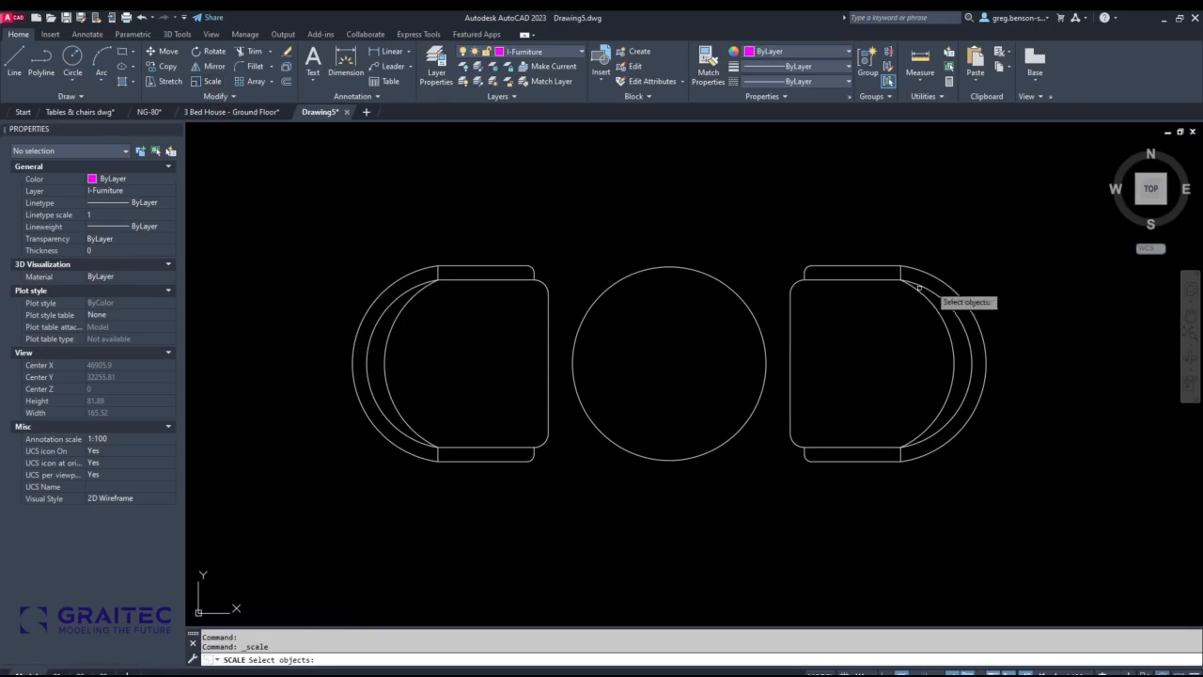
left_click(1050, 215)
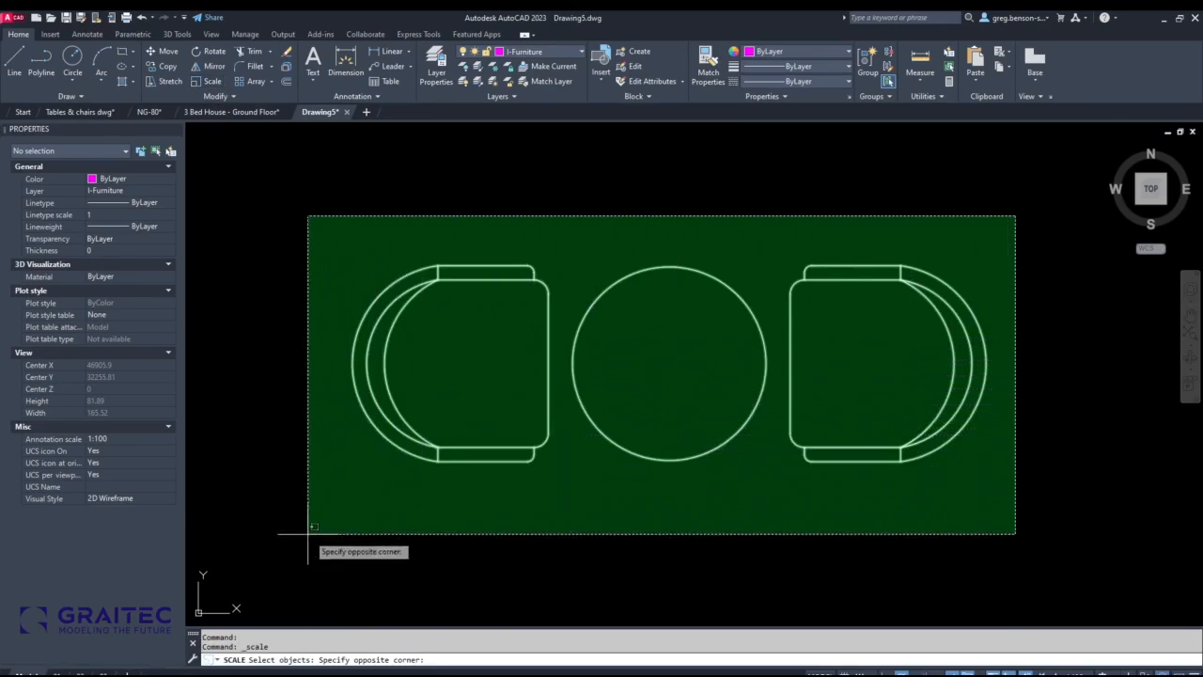
left_click(326, 543)
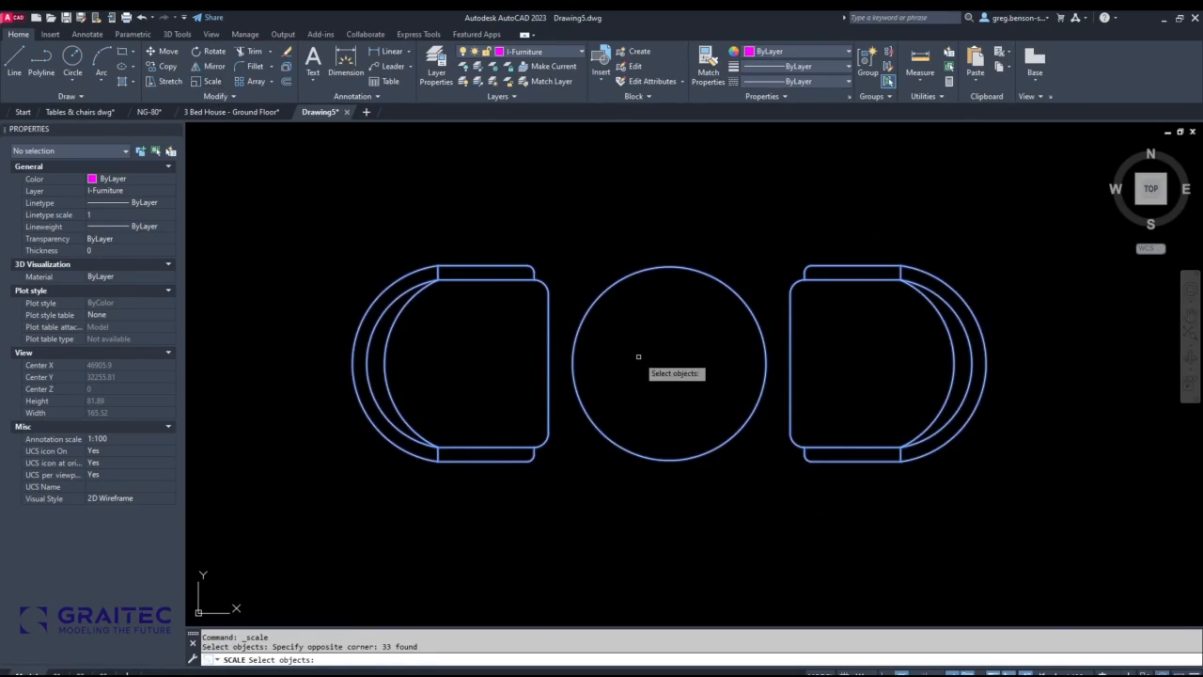
key("Return")
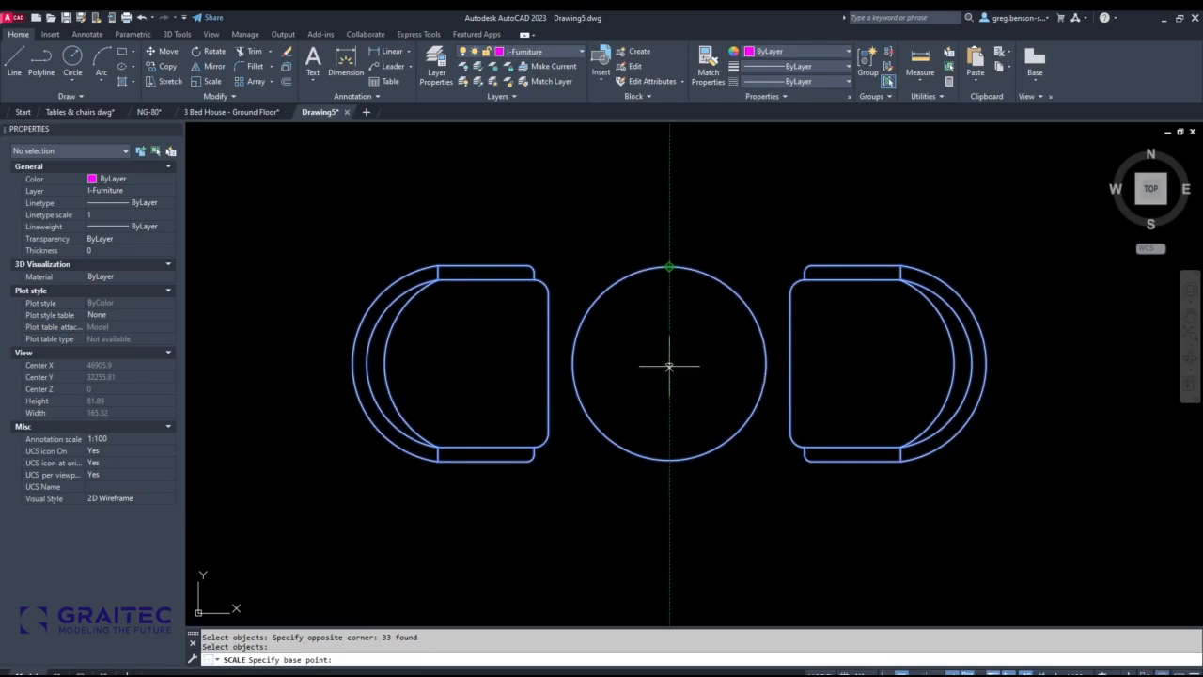
left_click(669, 363)
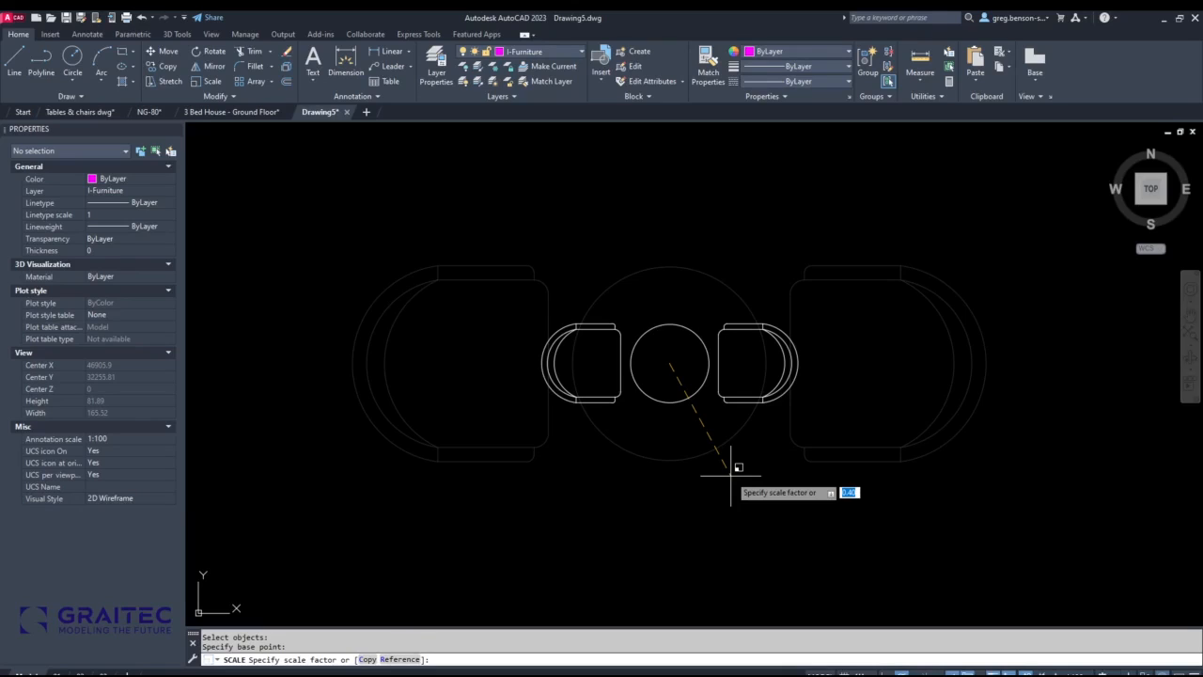
type("25.4")
key("Return")
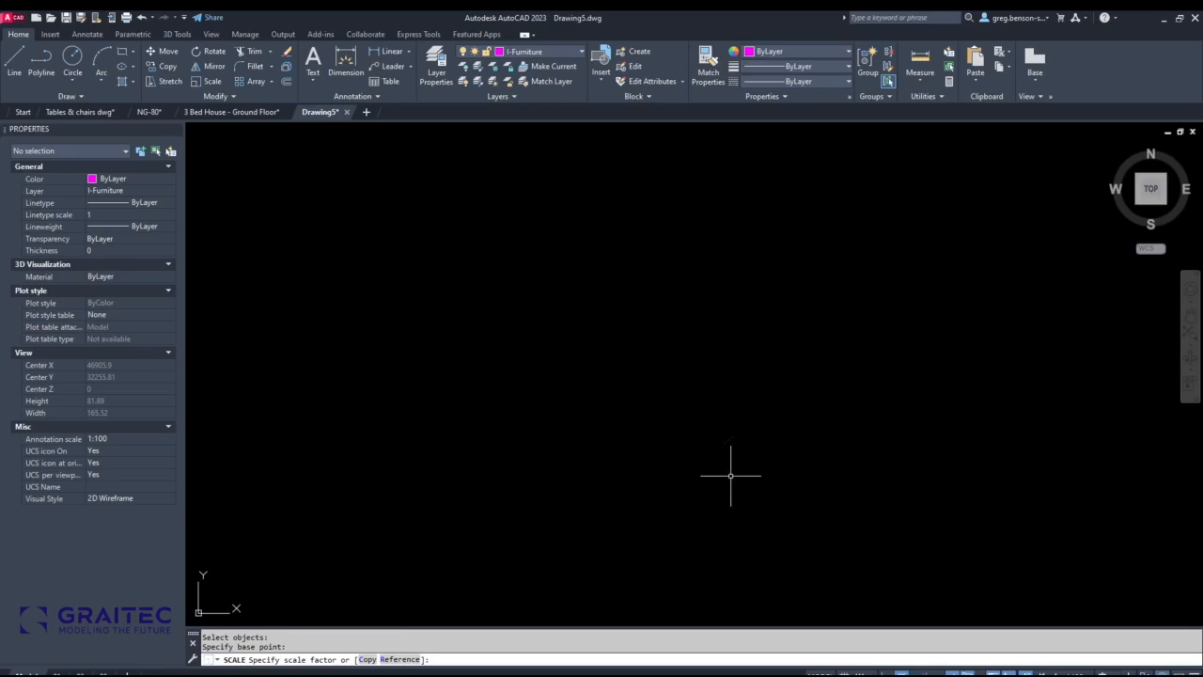
Check the scaled round table's radius and diameter in its properties with the whole set in view.
middle_click(595, 306)
middle_click(594, 307)
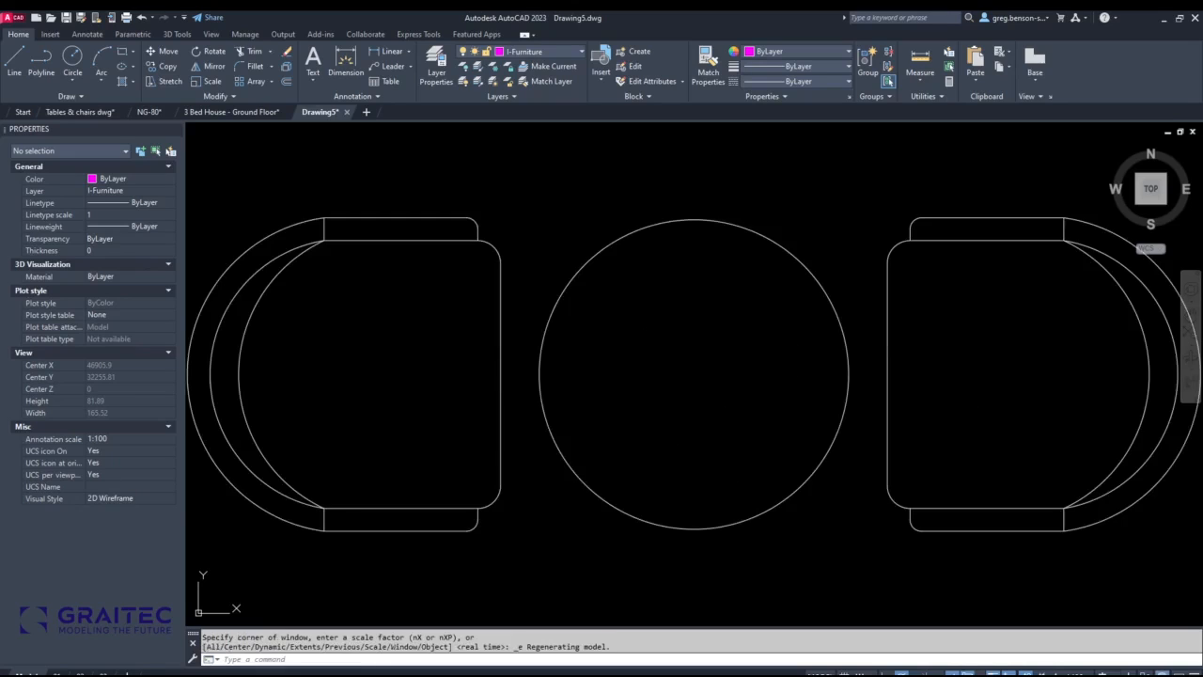
left_click(749, 229)
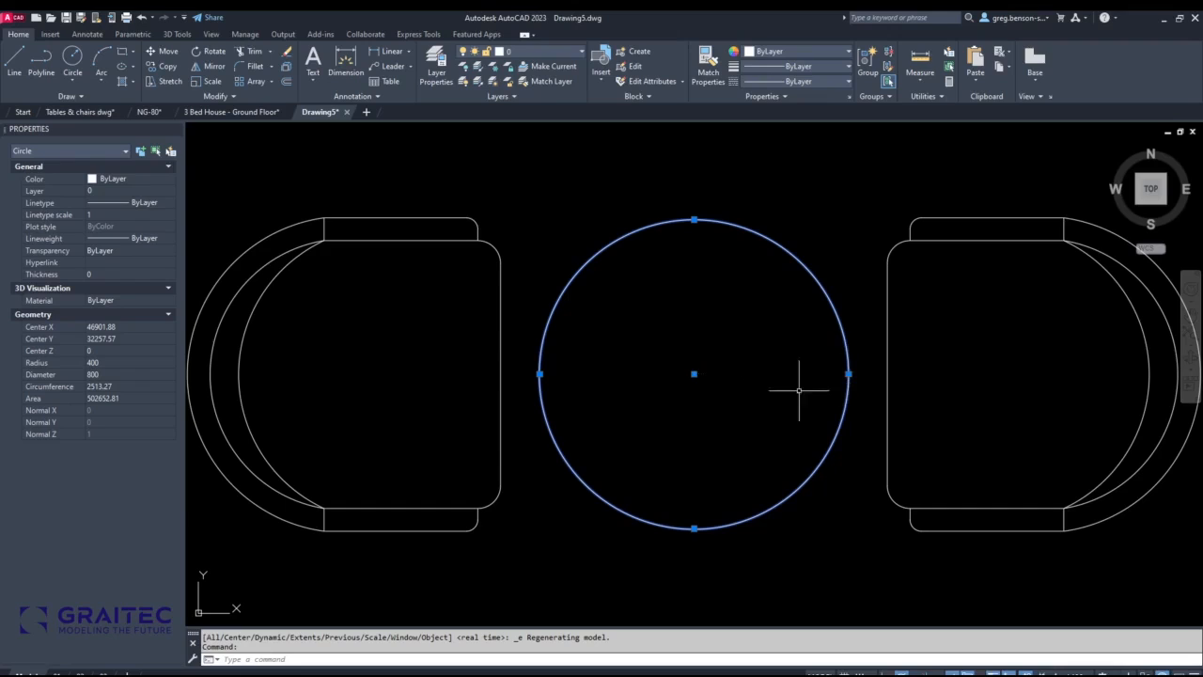
scroll(647, 315, "down", 1)
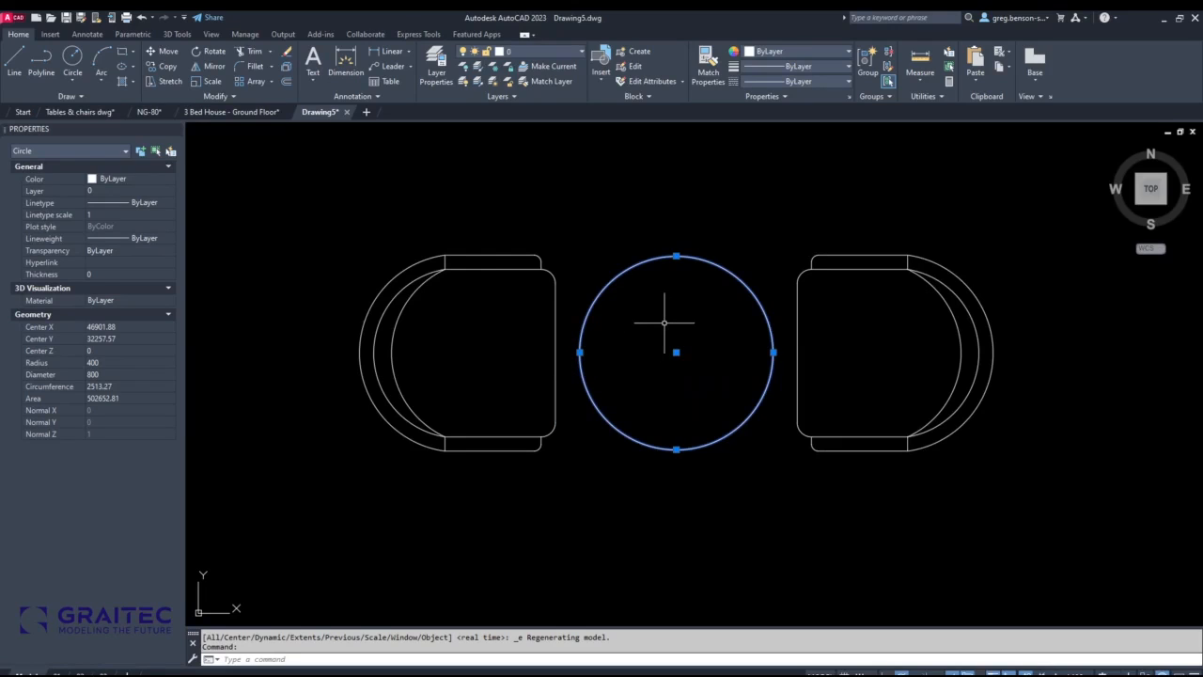
key("Escape")
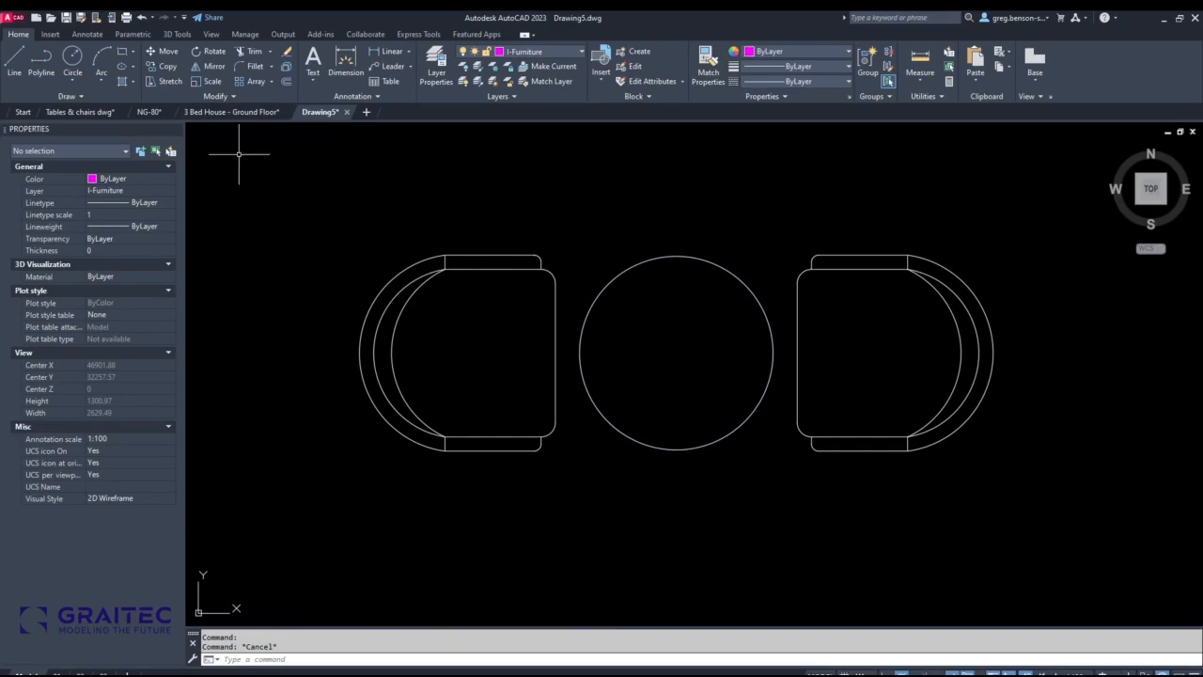
Undo the scaling of the furniture set and inspect the round table's original size.
left_click(141, 17)
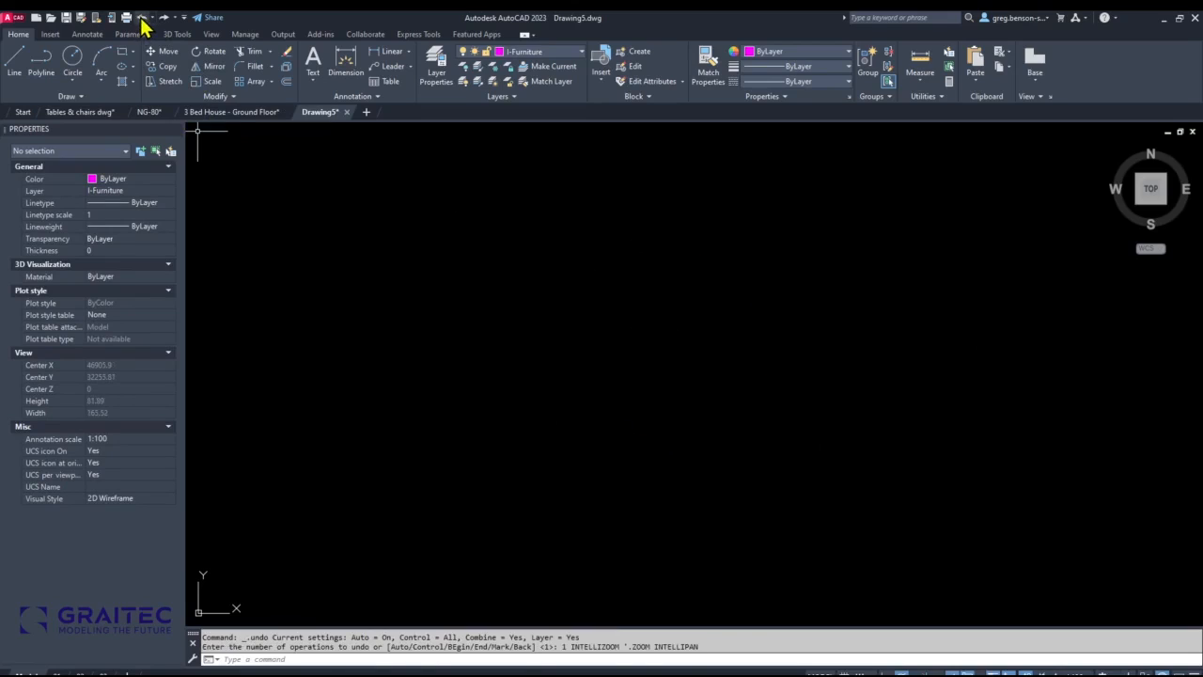
left_click(141, 18)
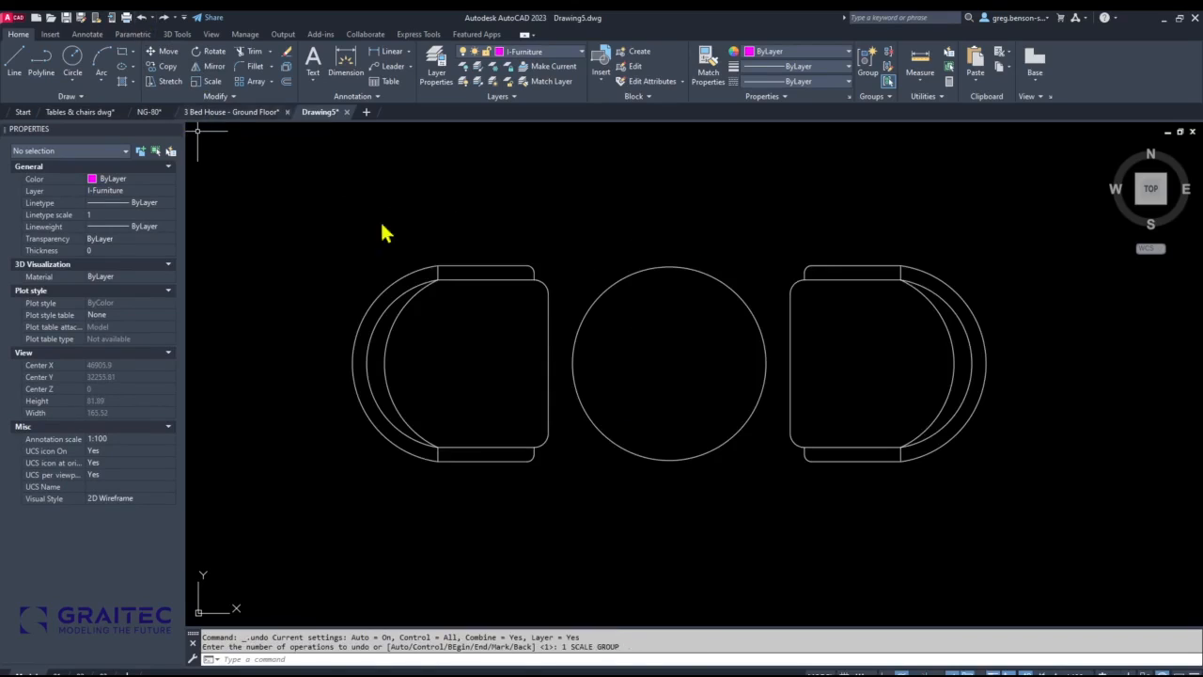
left_click(697, 273)
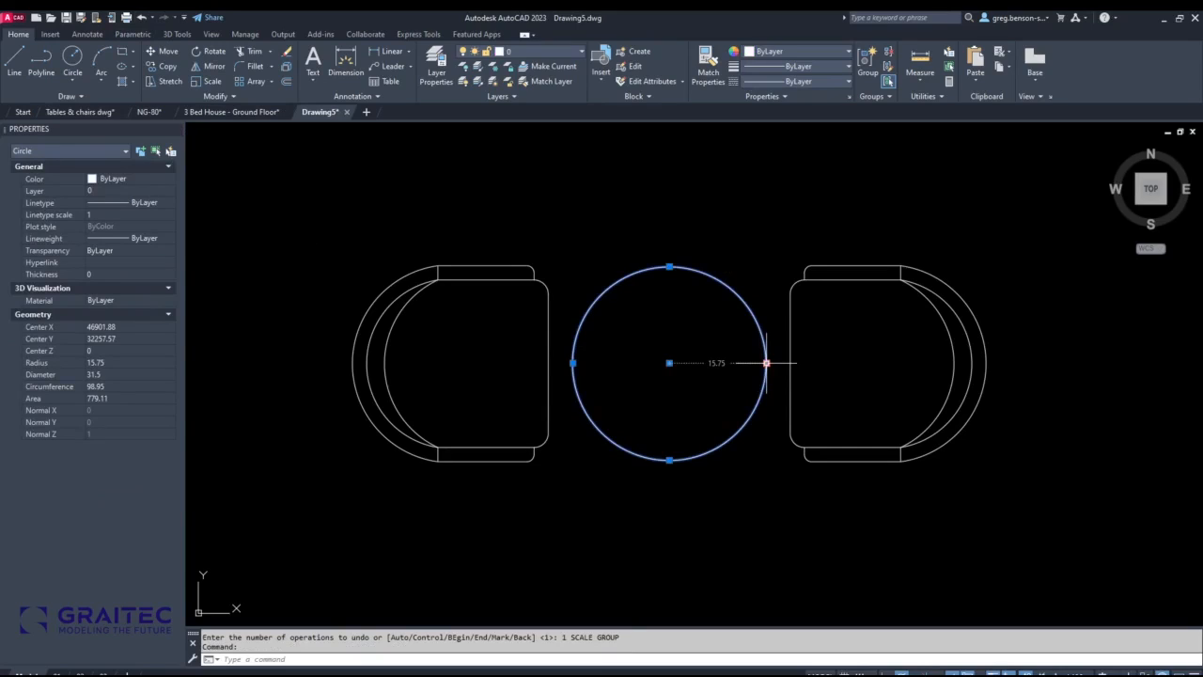
key("Escape")
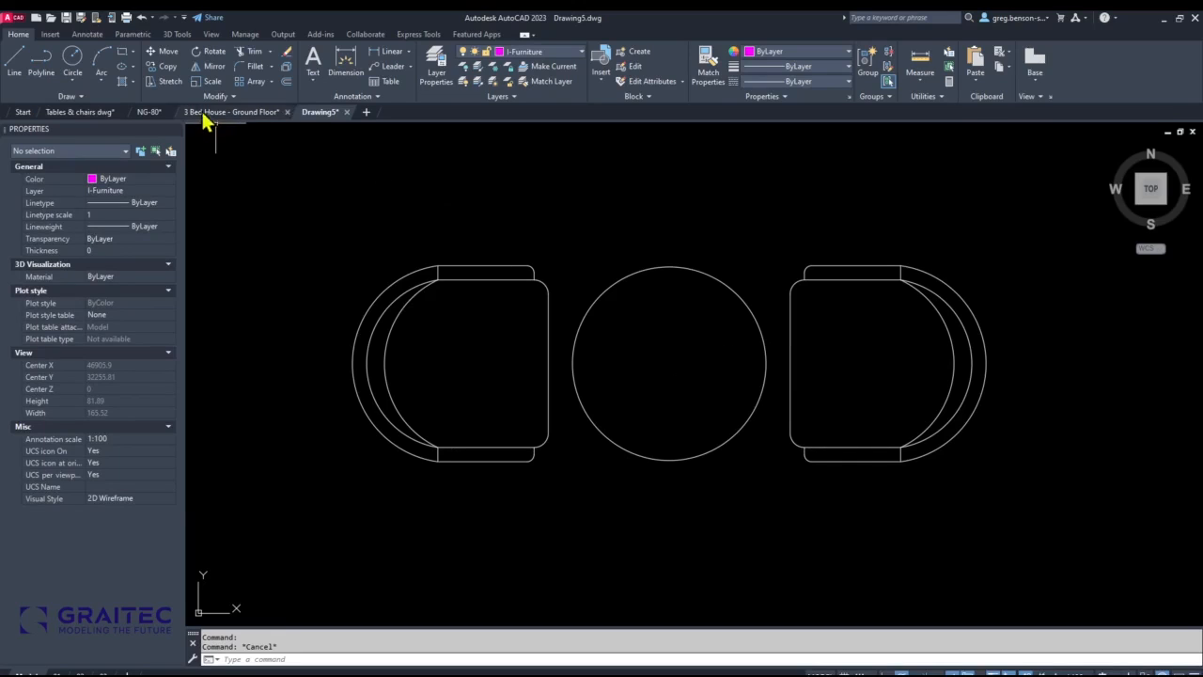
Scale the table and armchairs about the table's centre by reference, using the table's horizontal diameter as reference length and 900 as new length.
left_click(206, 82)
left_click(313, 206)
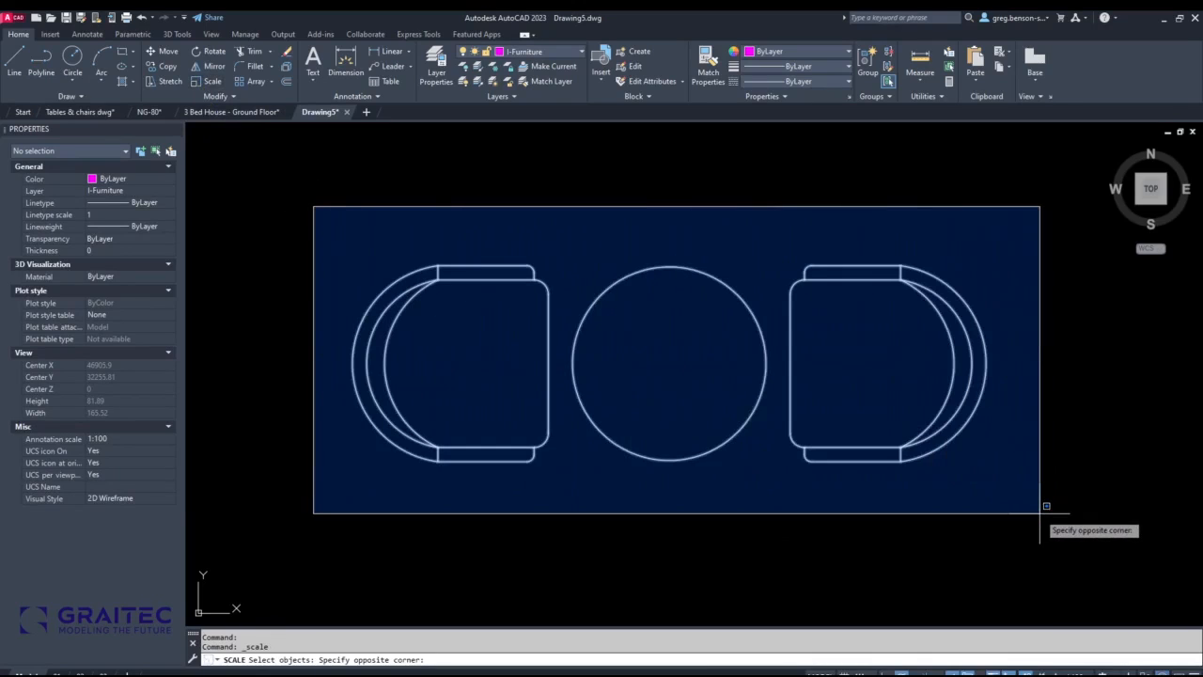
left_click(1039, 513)
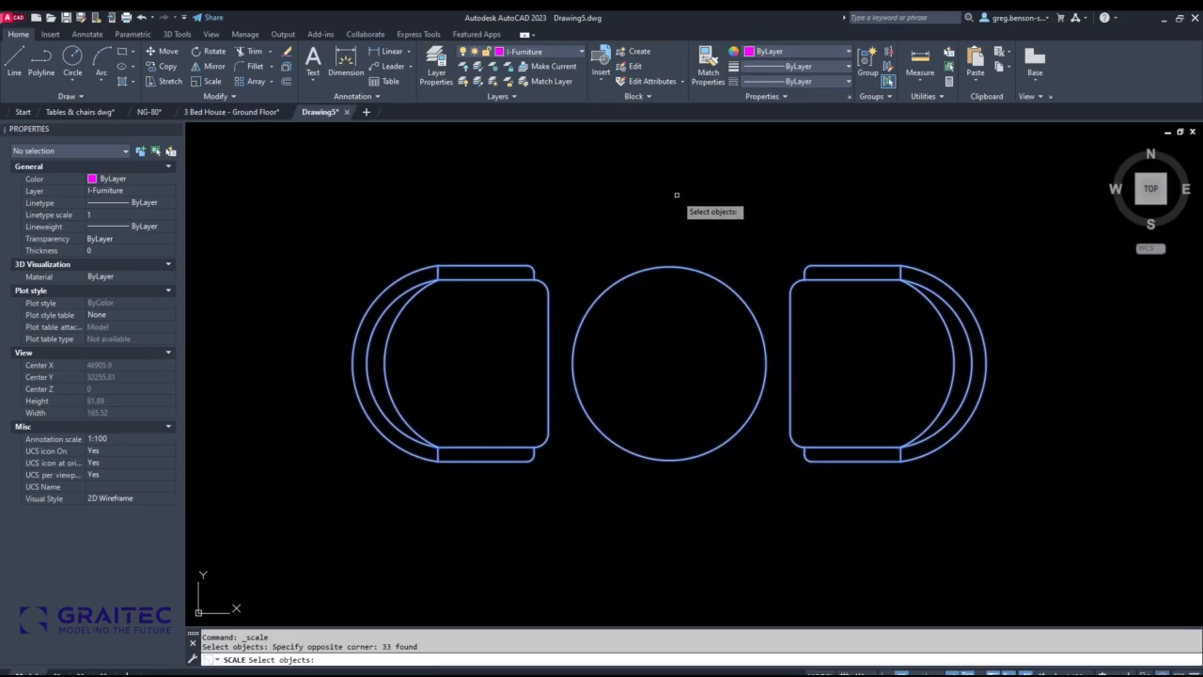
key("Return")
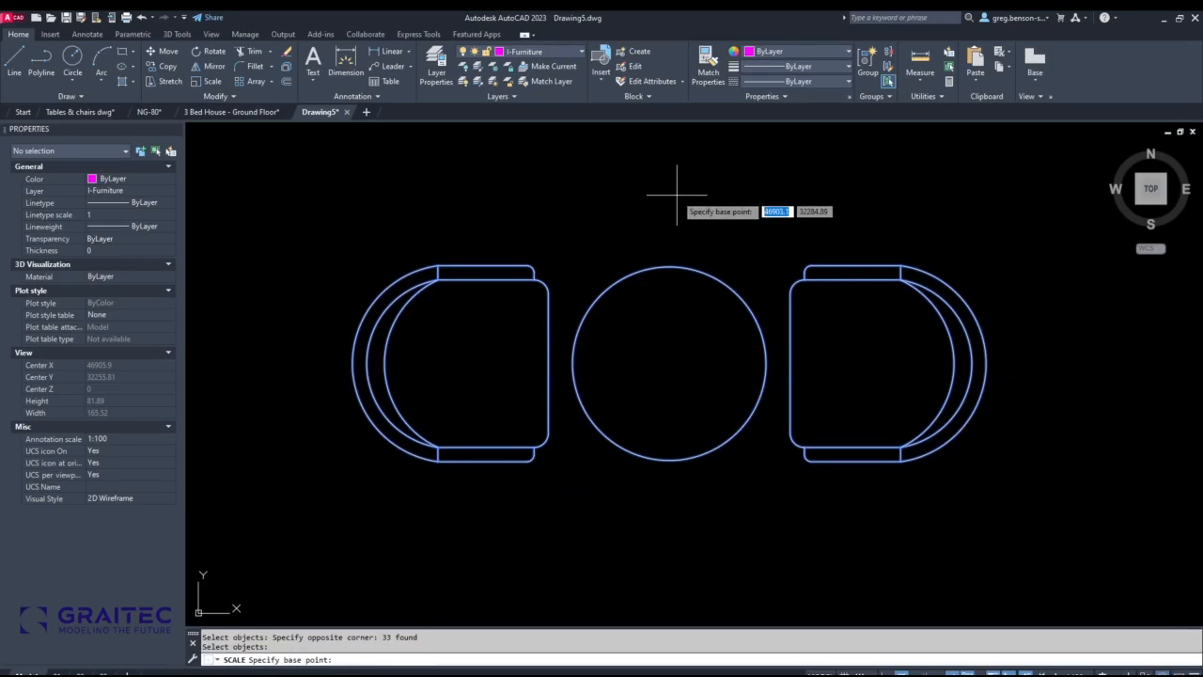
left_click(669, 363)
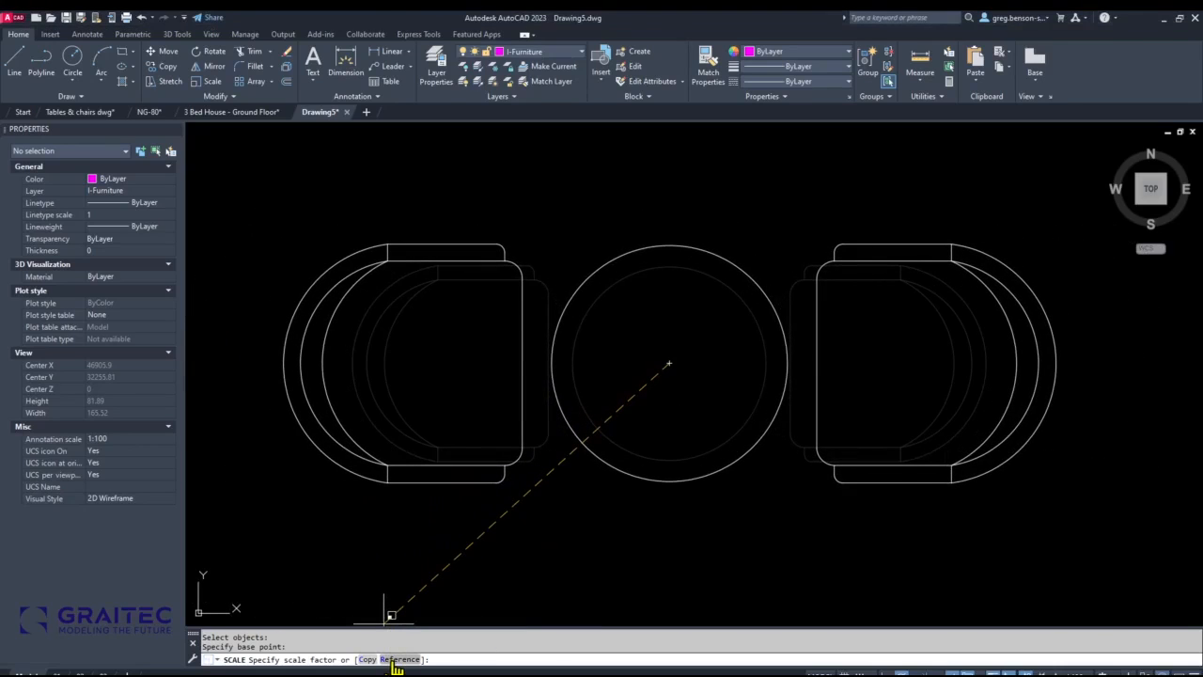
left_click(395, 659)
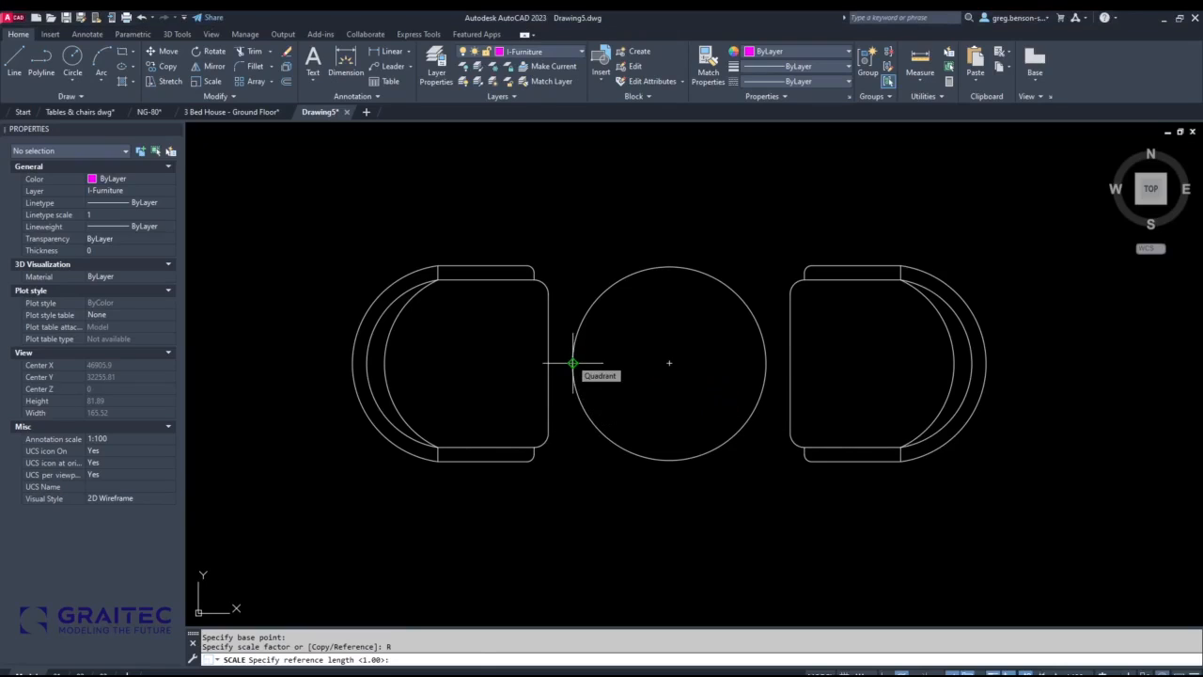
left_click(572, 363)
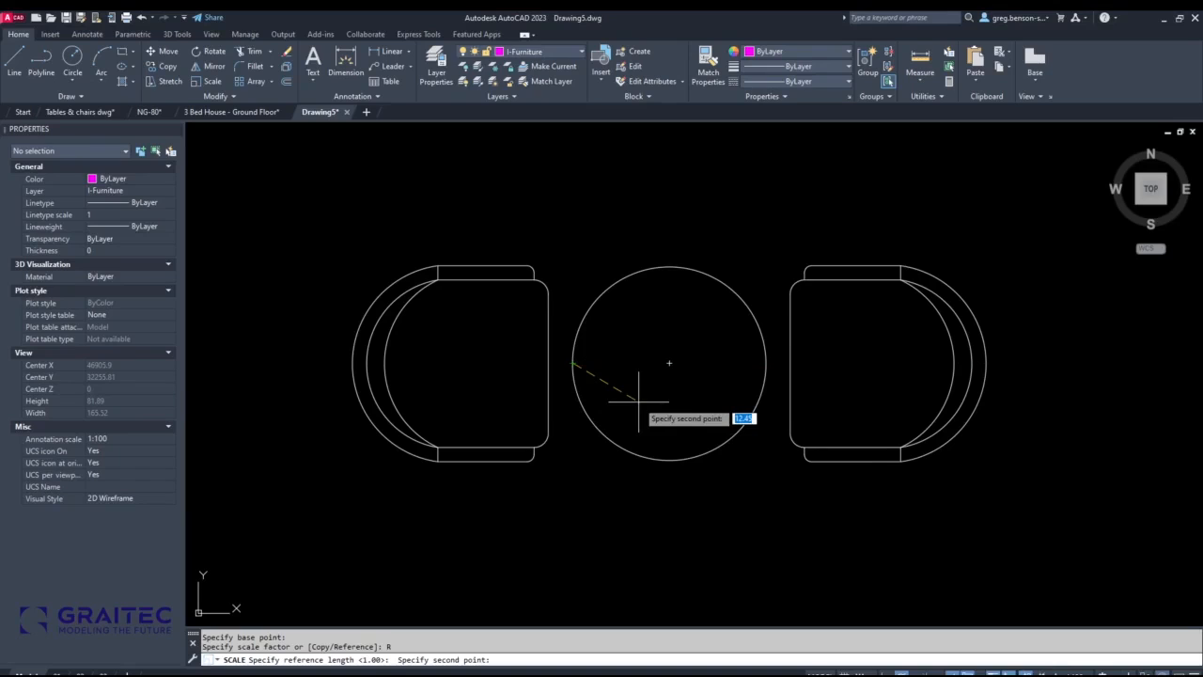
left_click(766, 363)
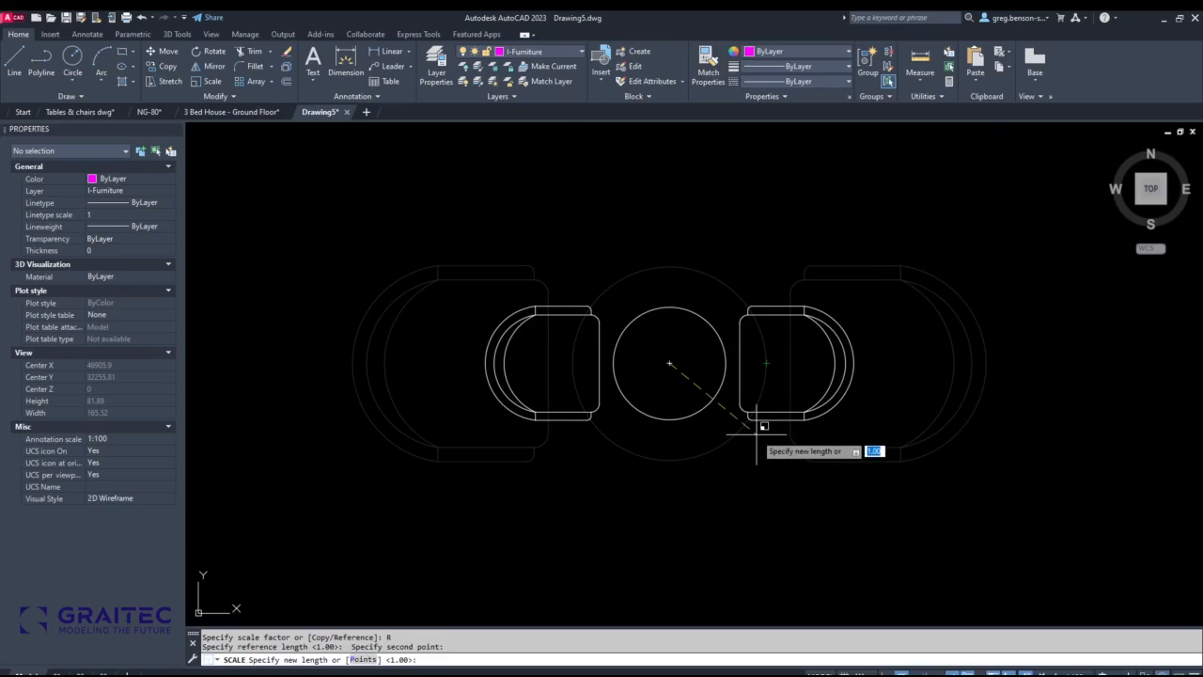
type("900")
key("Return")
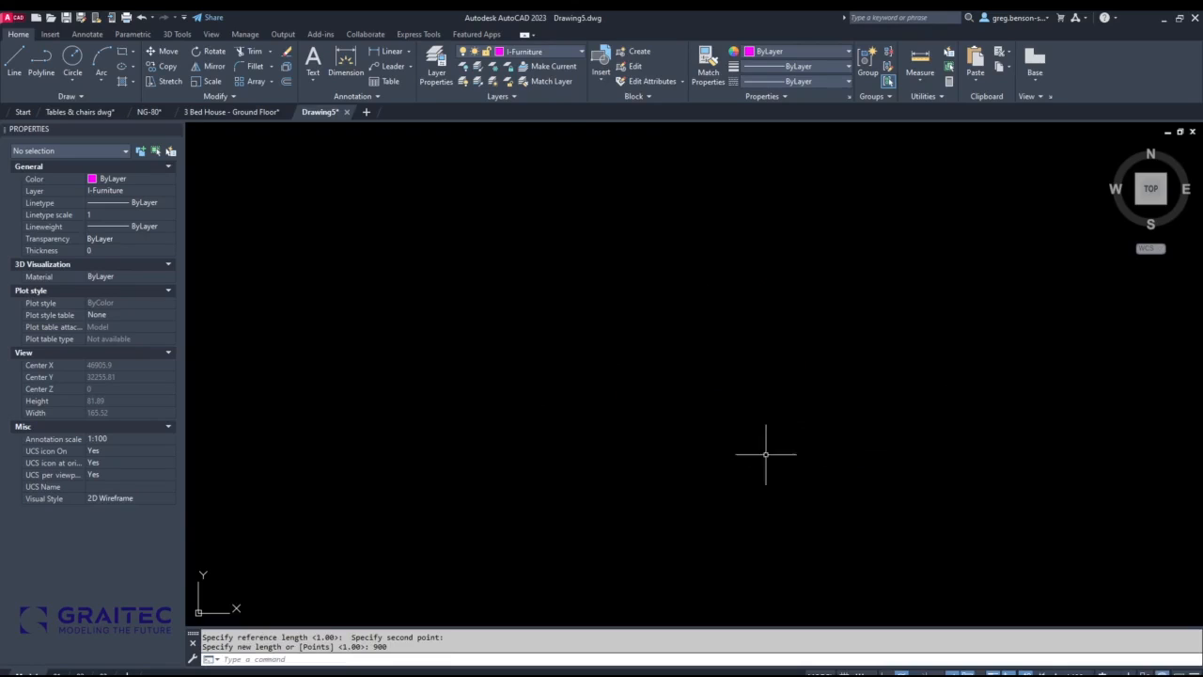
Inspect the round table's geometry properties to verify its diameter after the reference scaling.
scroll(666, 355, "down", 5)
middle_click(666, 335)
middle_click(666, 335)
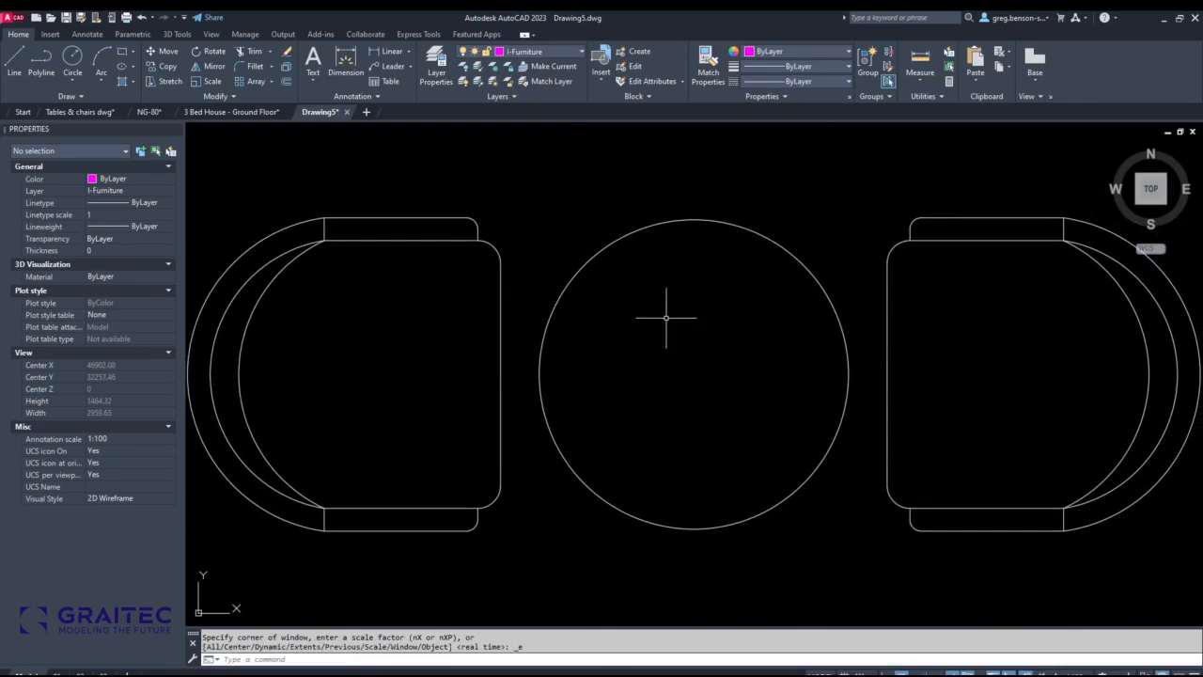
left_click(764, 237)
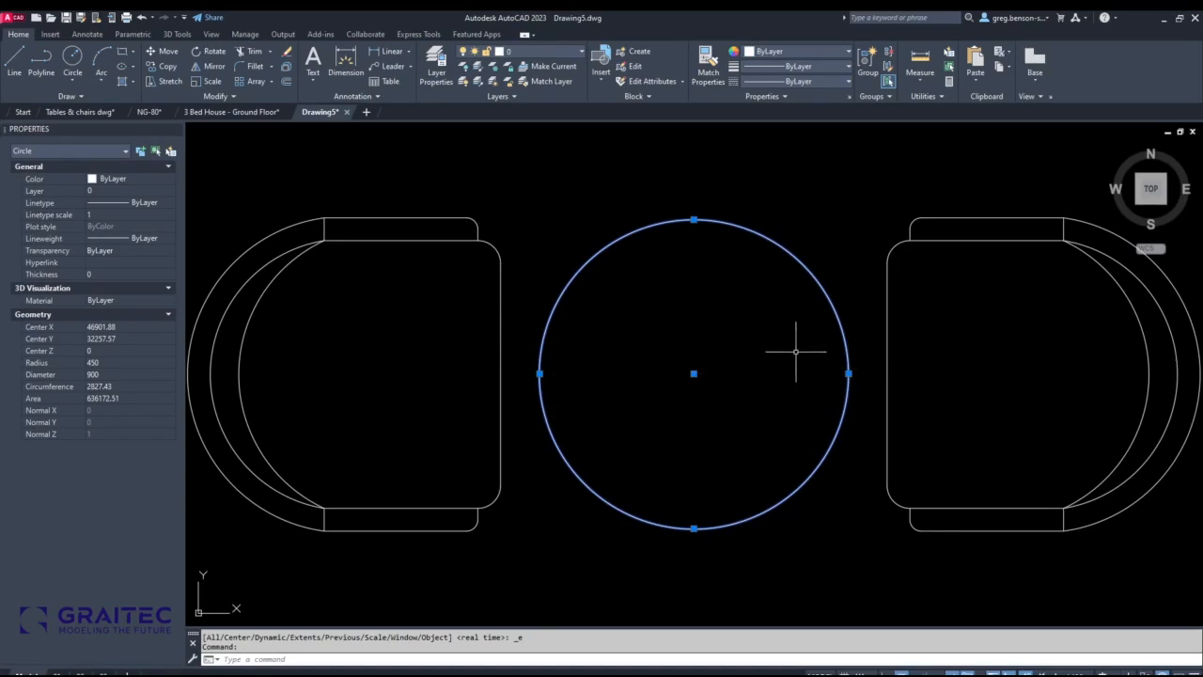
Select the round table with both armchairs and copy them to the clipboard.
key("Escape")
scroll(697, 334, "down", 2)
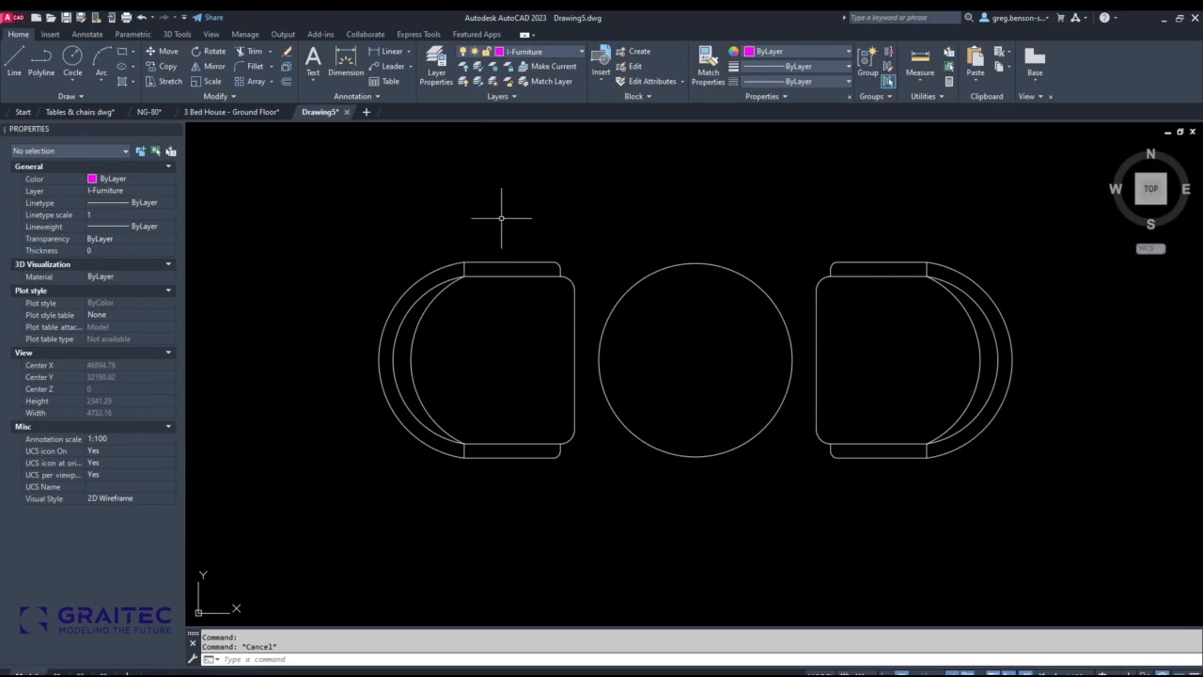
left_click(335, 188)
left_click(1062, 518)
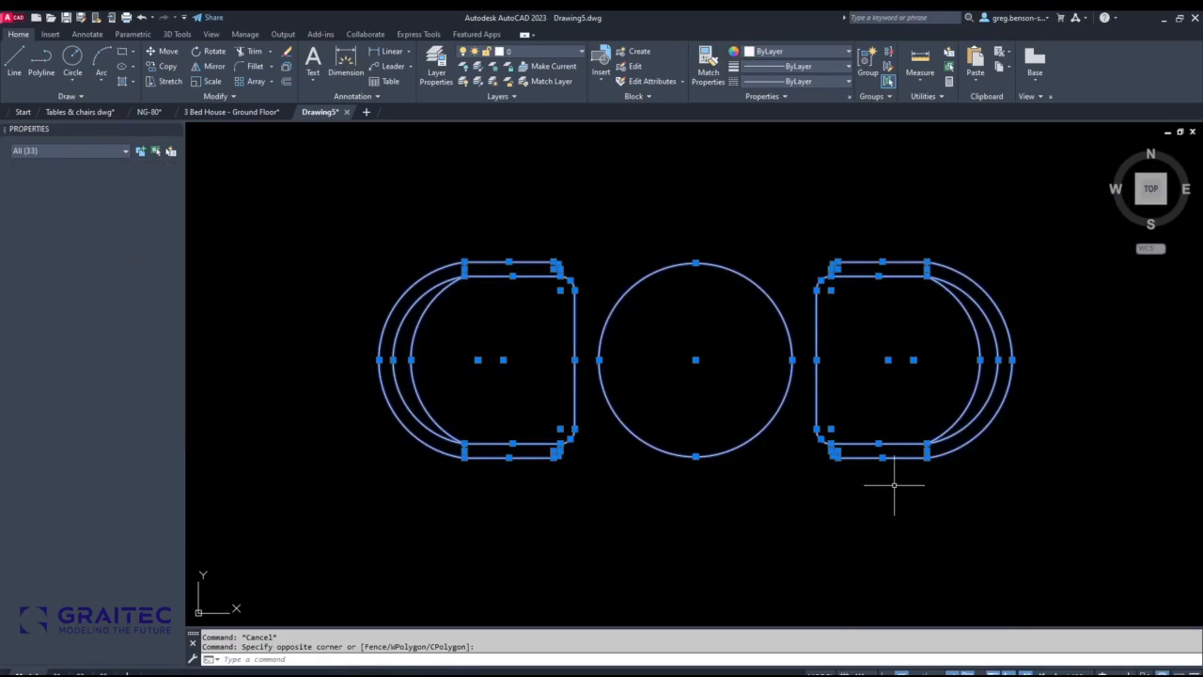
key("ctrl+c")
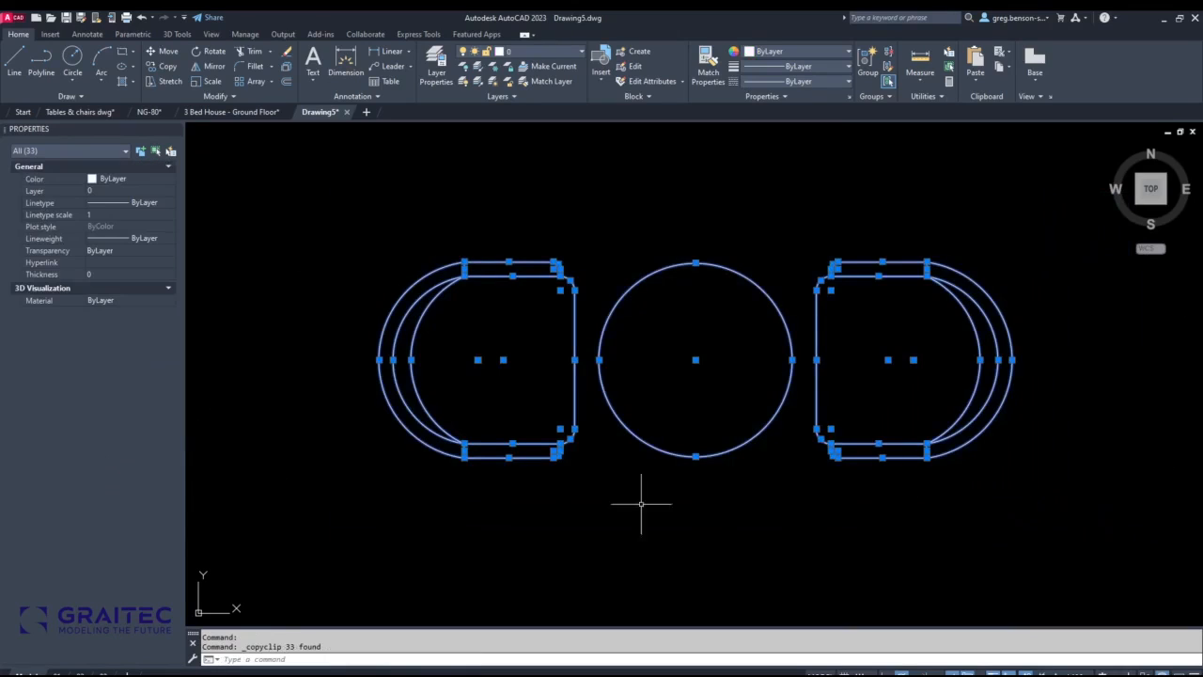
Paste the copied table and armchairs into the middle of the conservatory in the 3 Bed House - Ground Floor drawing.
left_click(228, 117)
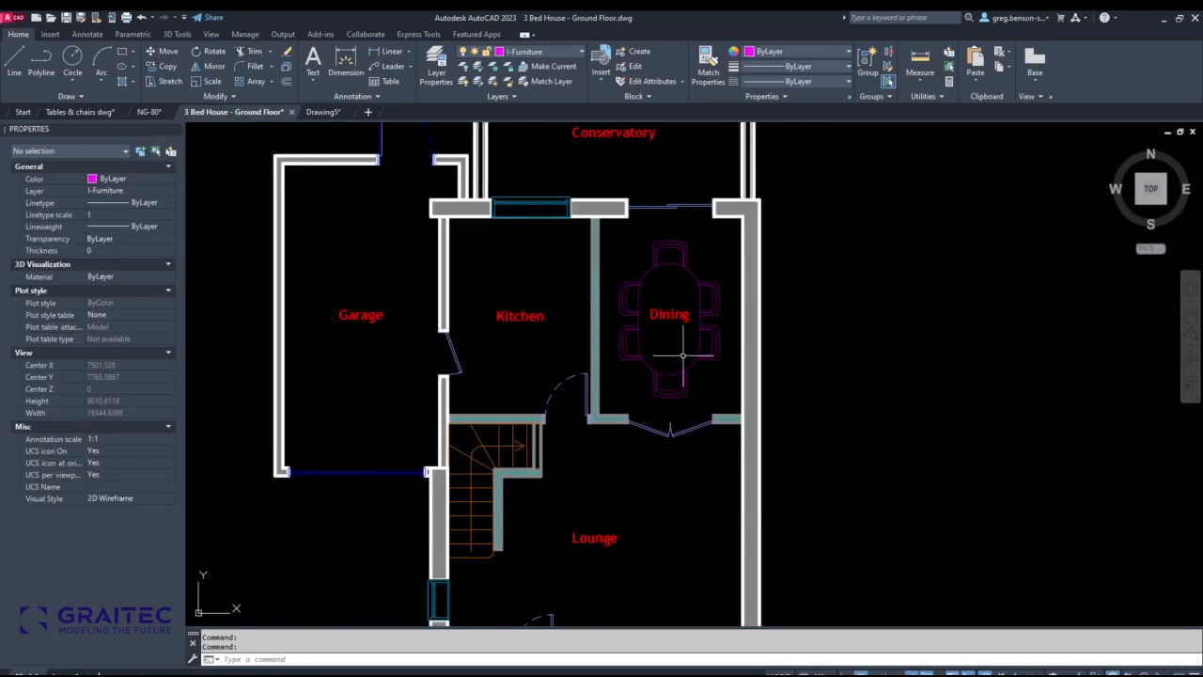
middle_click_drag(657, 326, 663, 484)
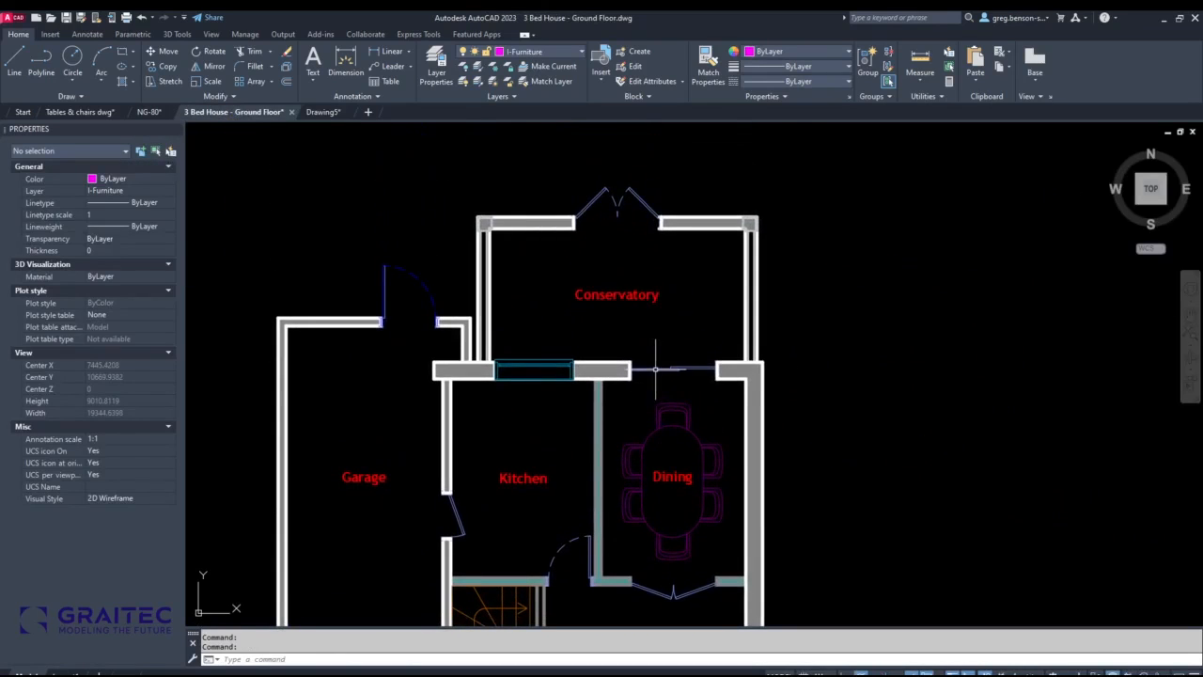
key("ctrl+v")
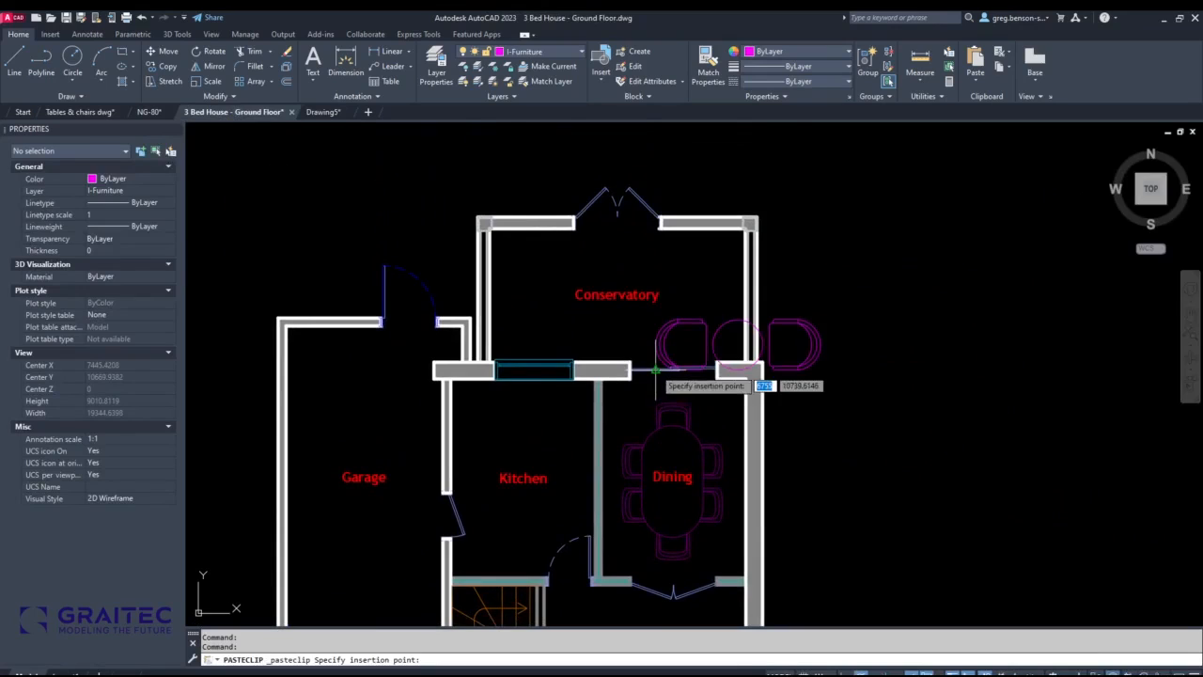
left_click(533, 321)
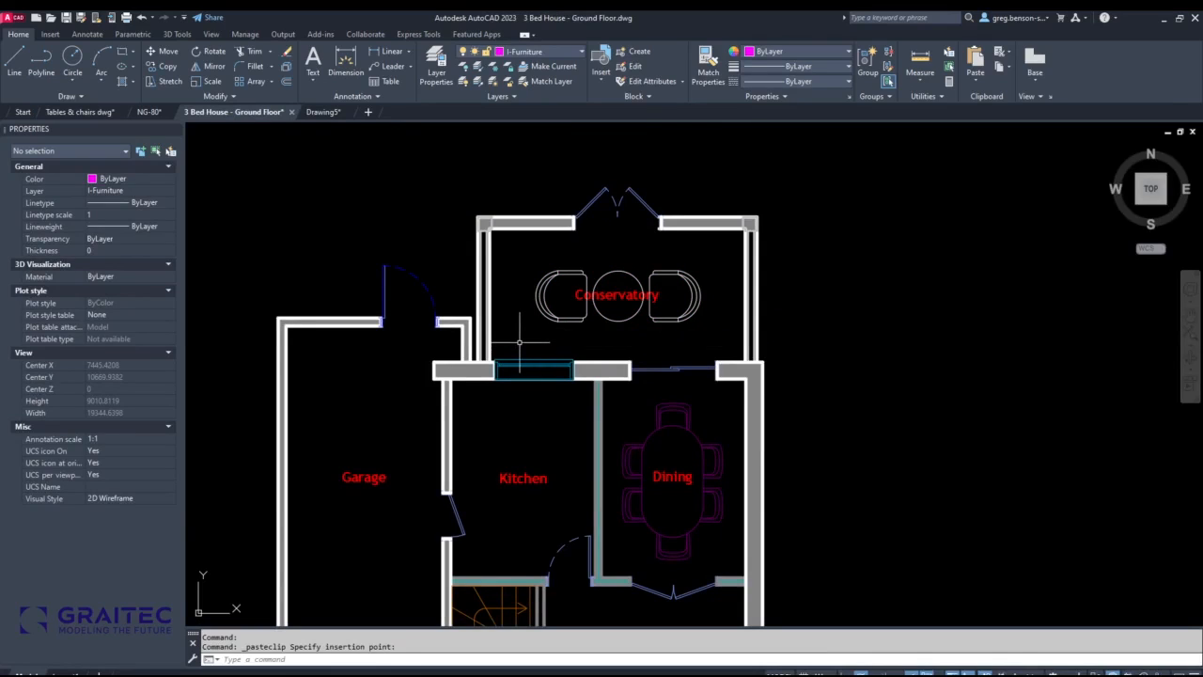
key("Escape")
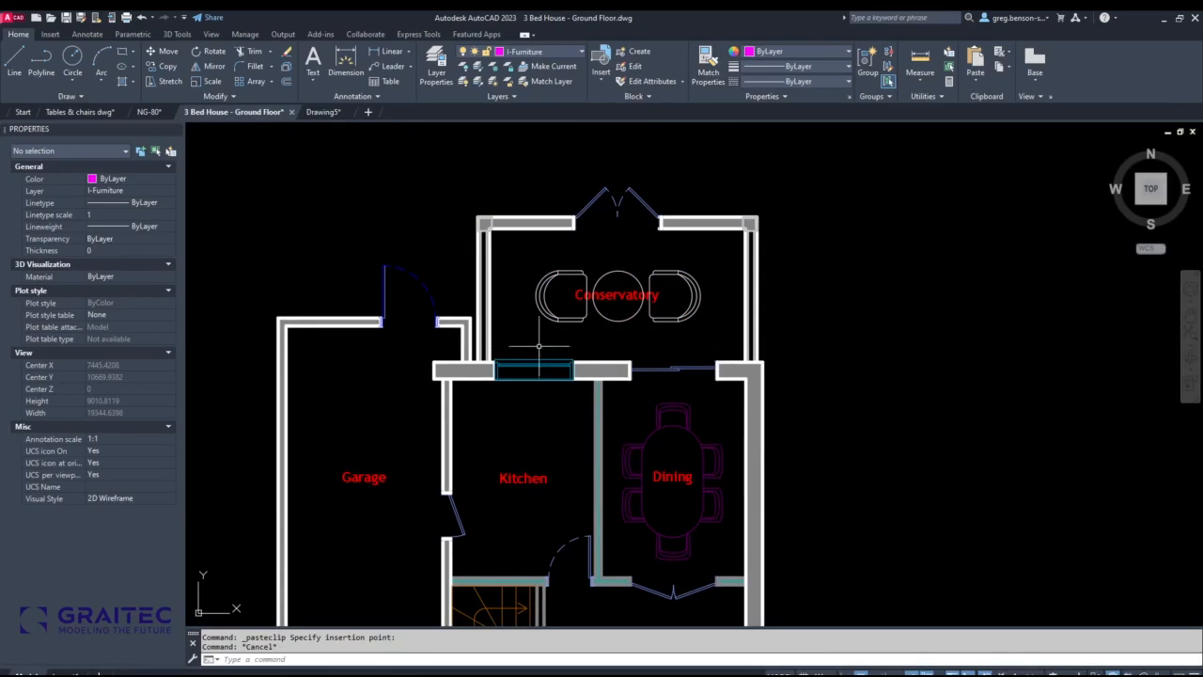
middle_click_drag(674, 401, 689, 291)
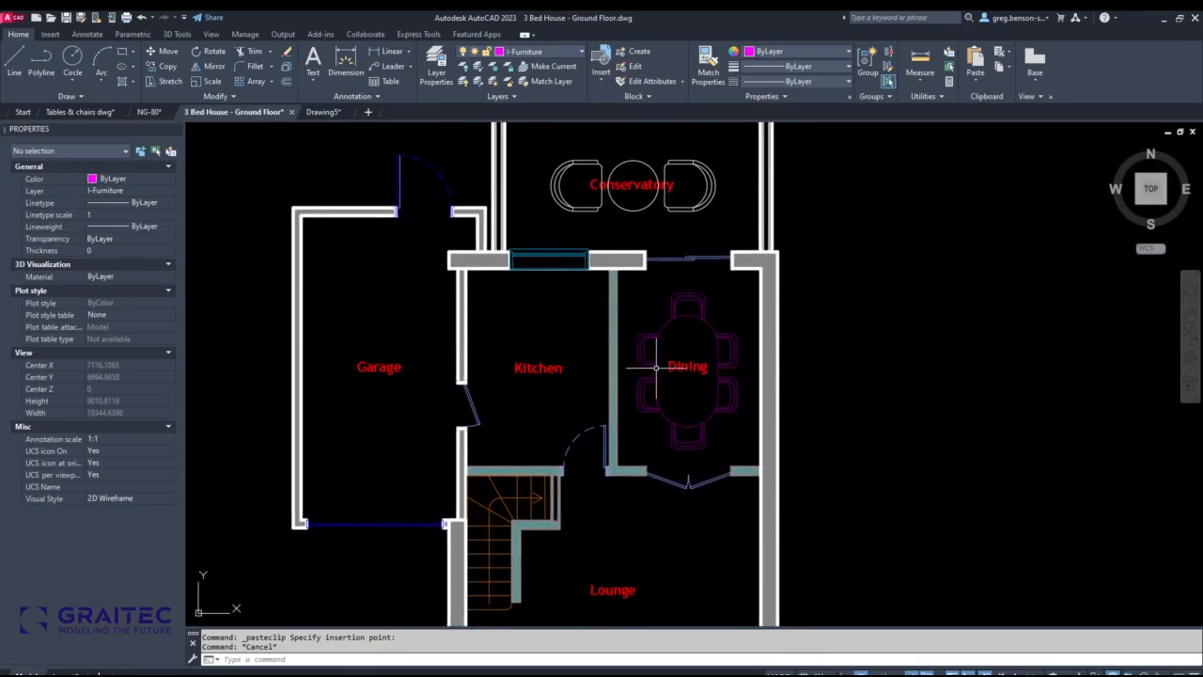
scroll(656, 367, "down", 2)
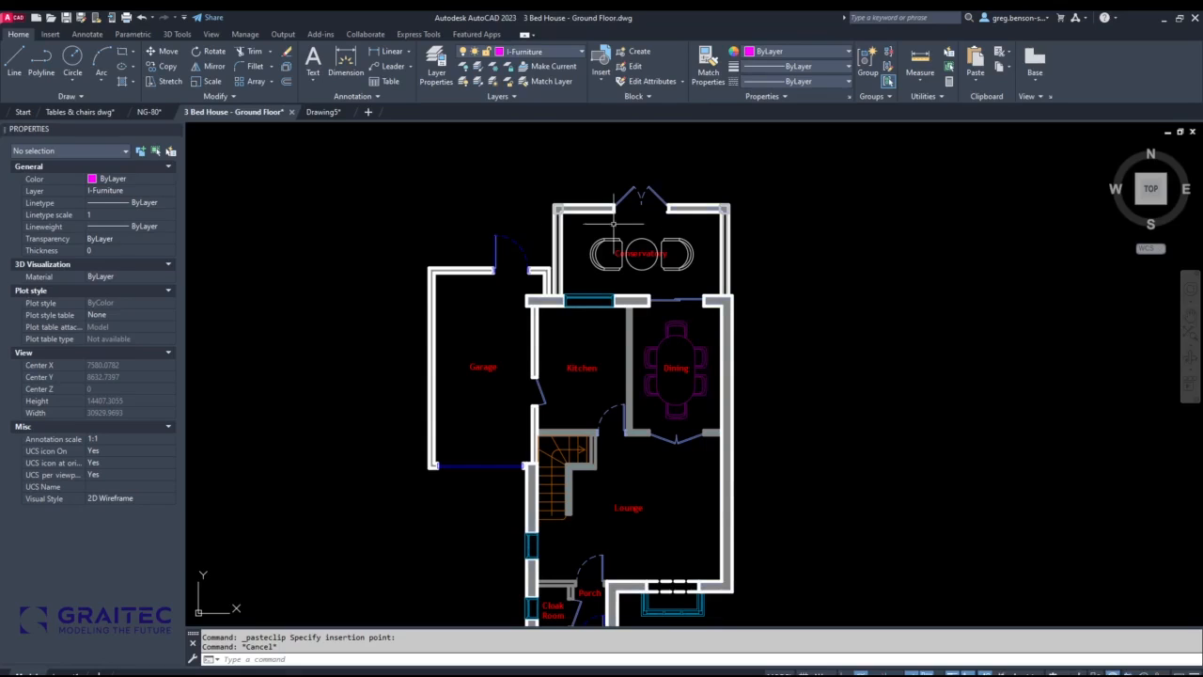
left_click(50, 34)
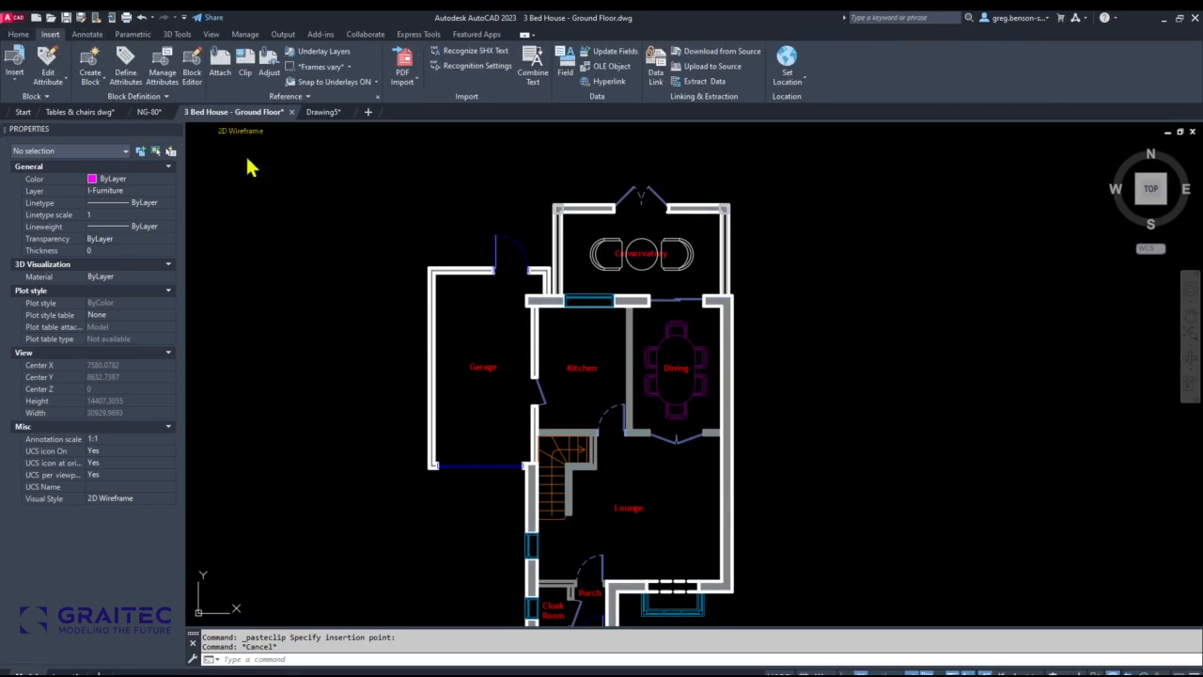
left_click(244, 68)
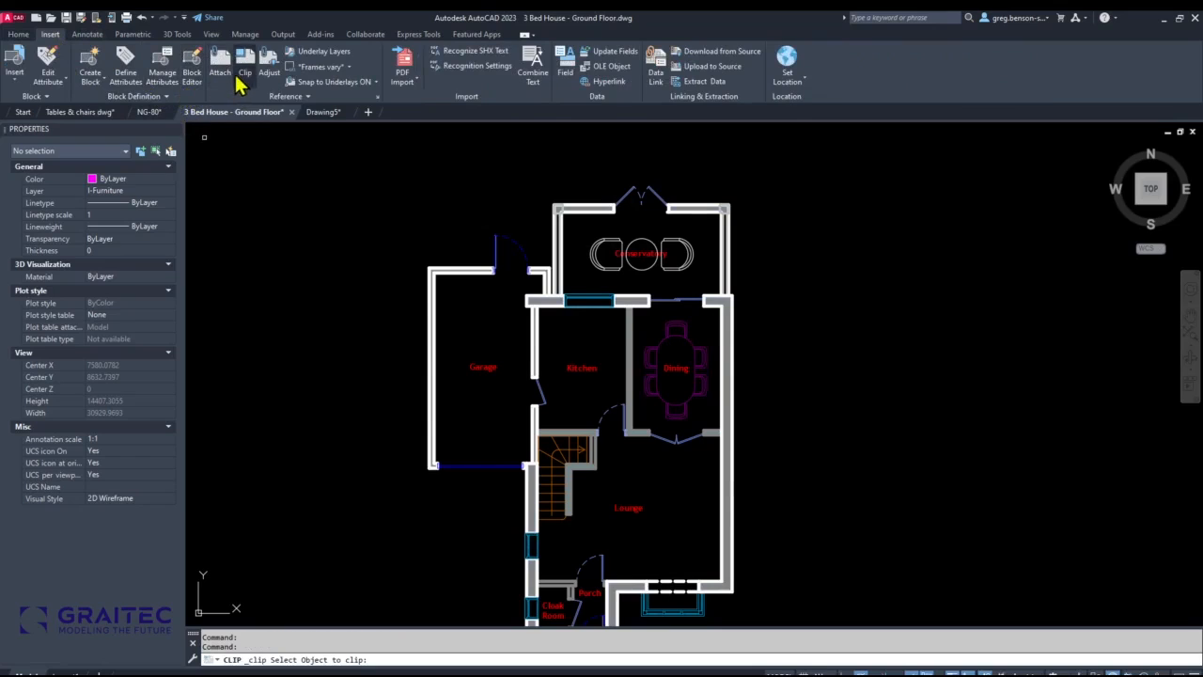
left_click(222, 74)
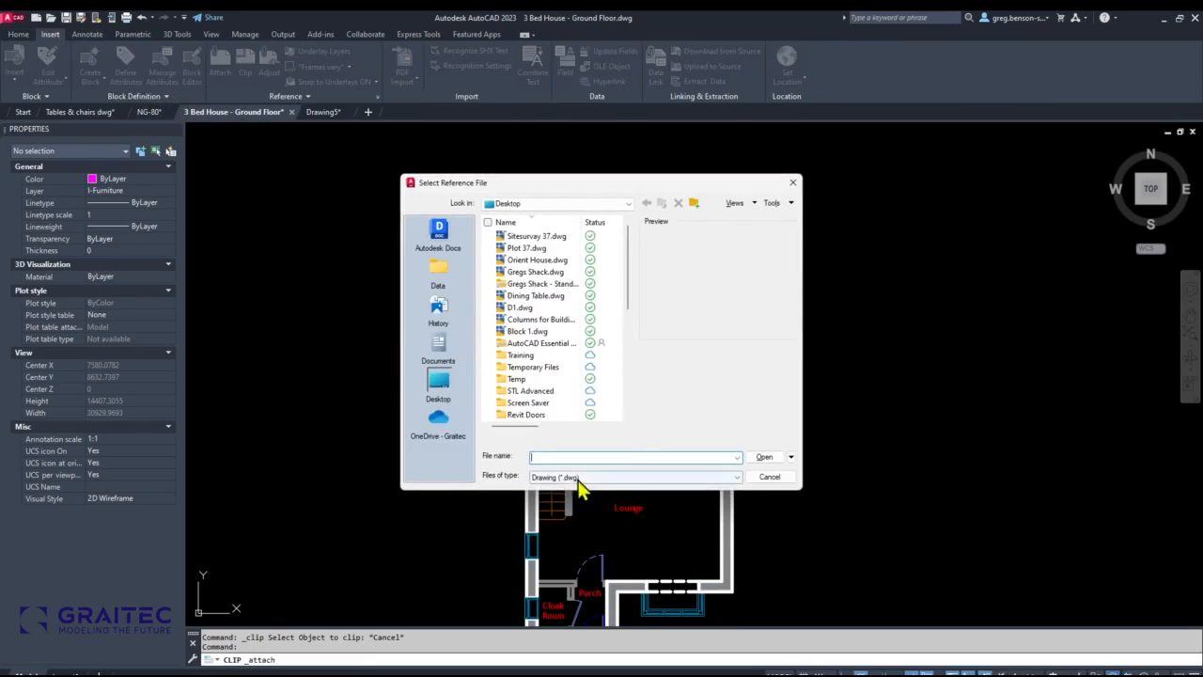
left_click(769, 476)
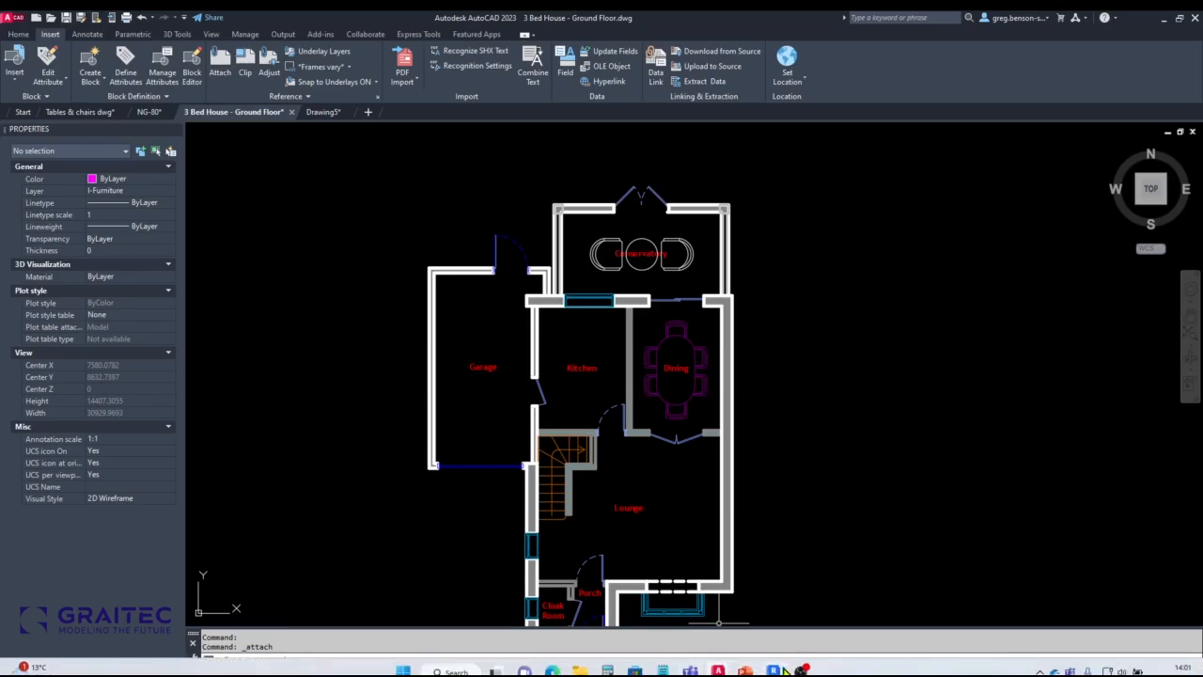
Switch to Revit and draw a horizontal Concept Exterior 300 wall between the elevation markers in the Level 0 floor plan.
left_click(773, 670)
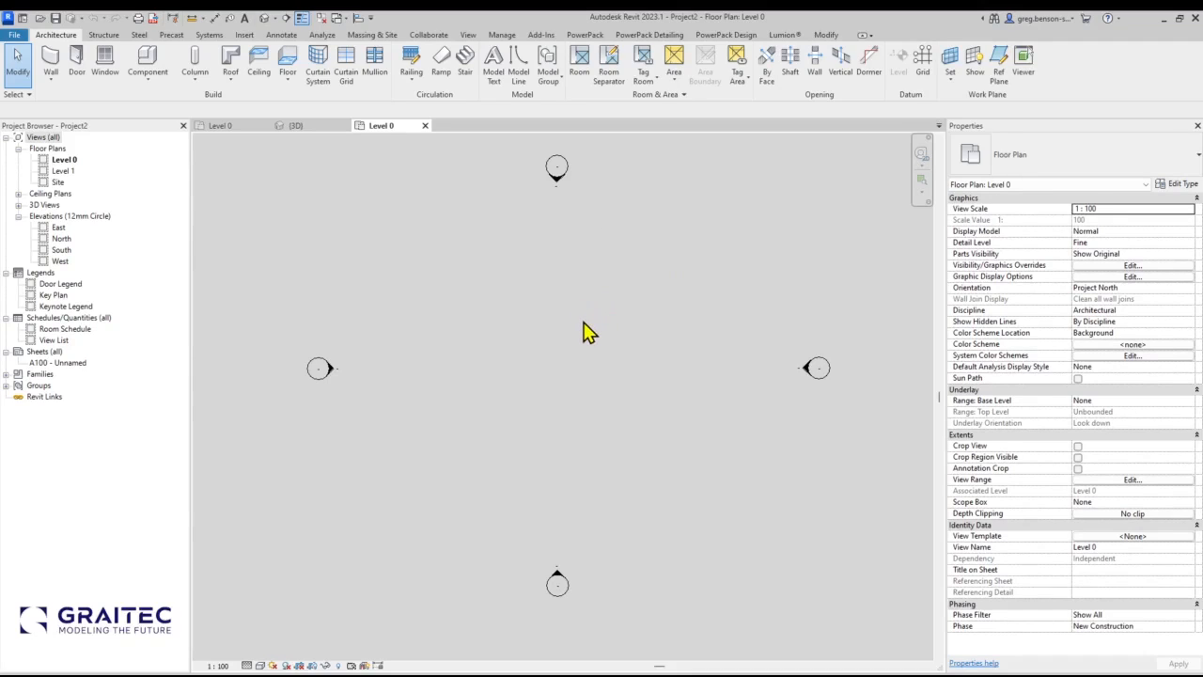
left_click(51, 62)
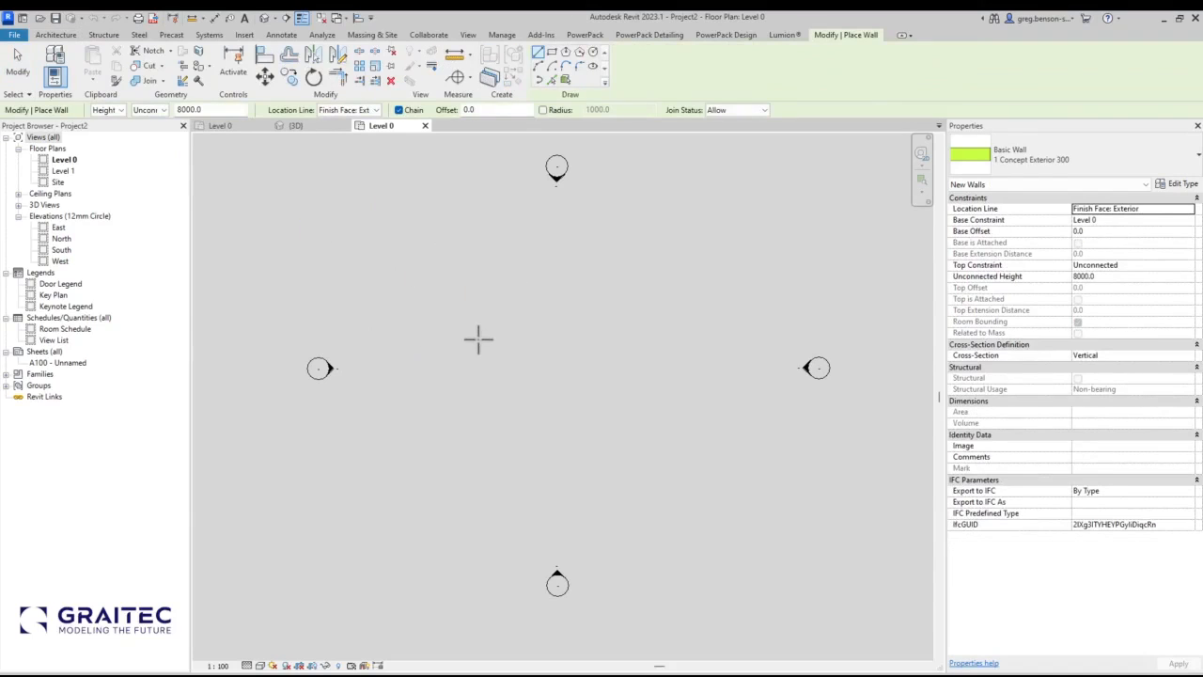
left_click(440, 339)
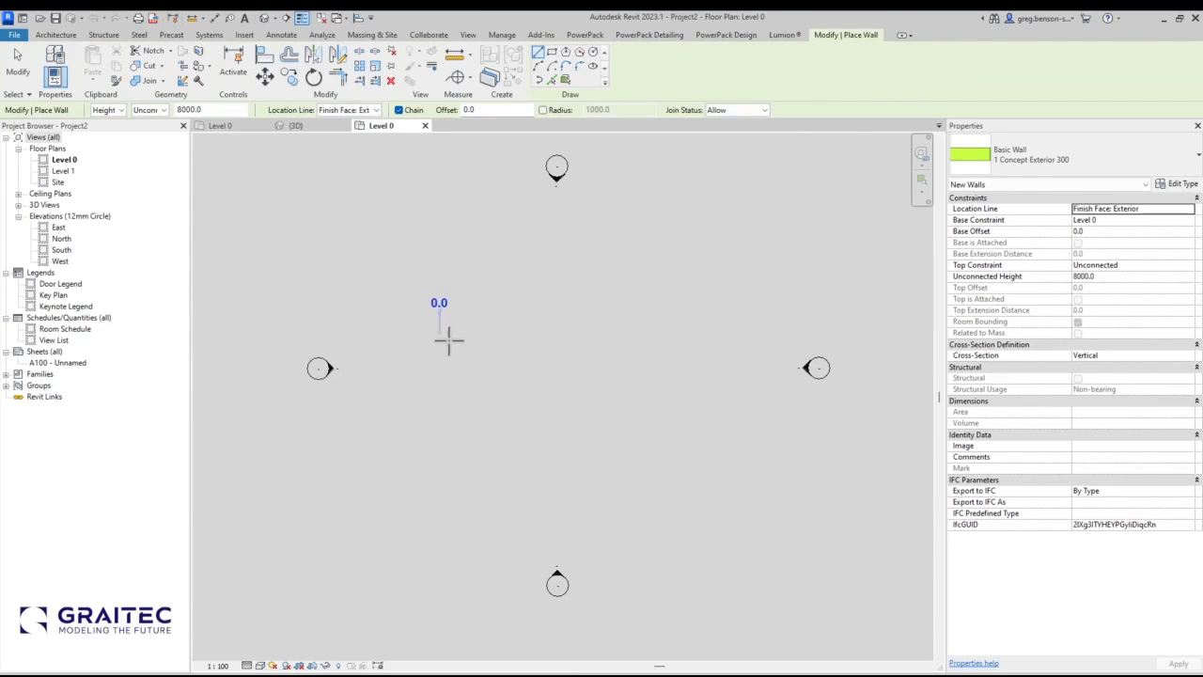
left_click(749, 336)
key("Escape")
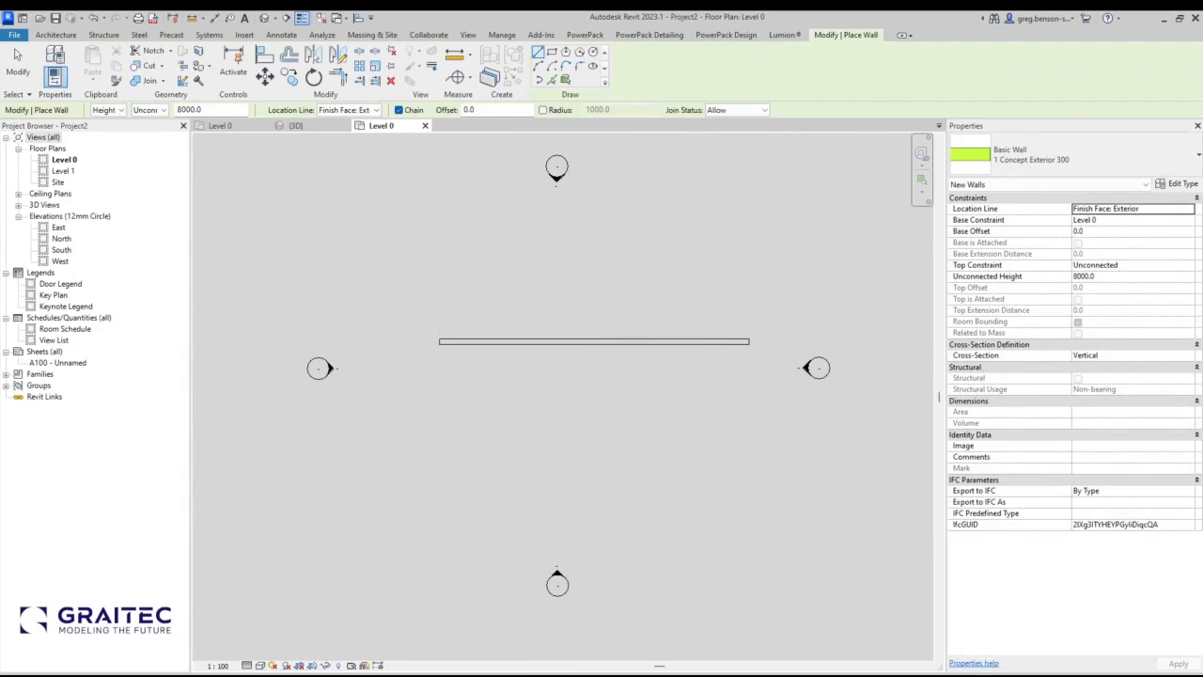
Switch to the Downloads folder and look through the drawing files inside the BIMobject-Modernfold Pocket Doors - Type I folder.
key("alt+Tab")
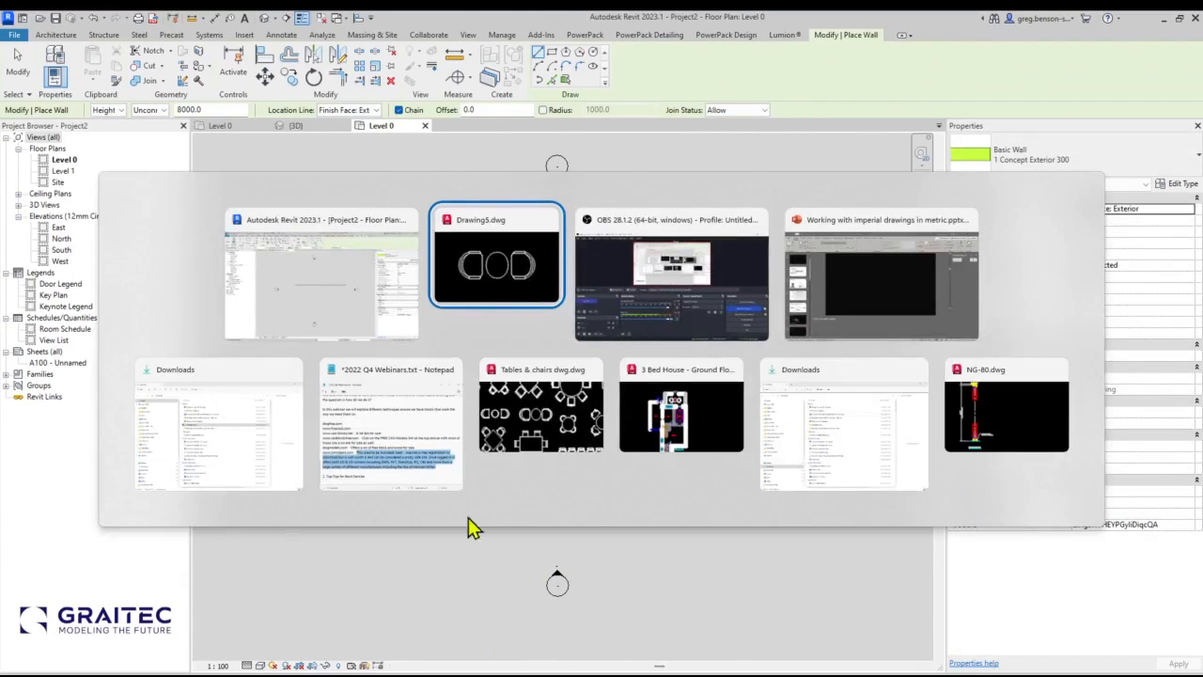
left_click(836, 407)
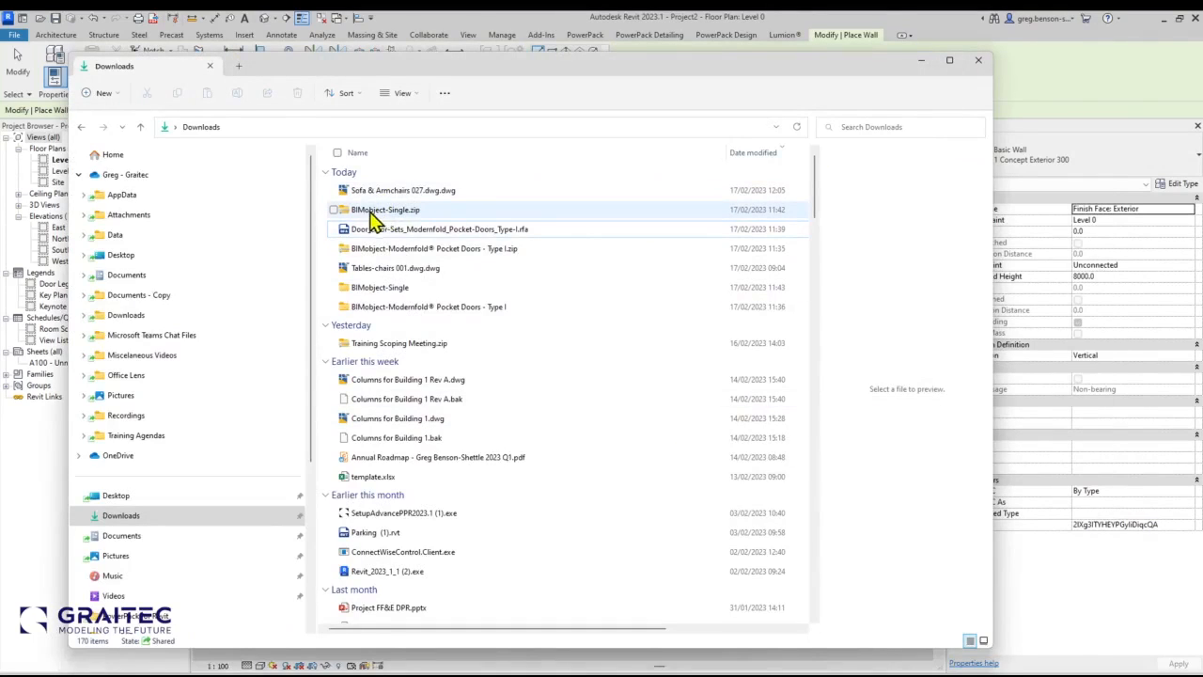
left_click(379, 310)
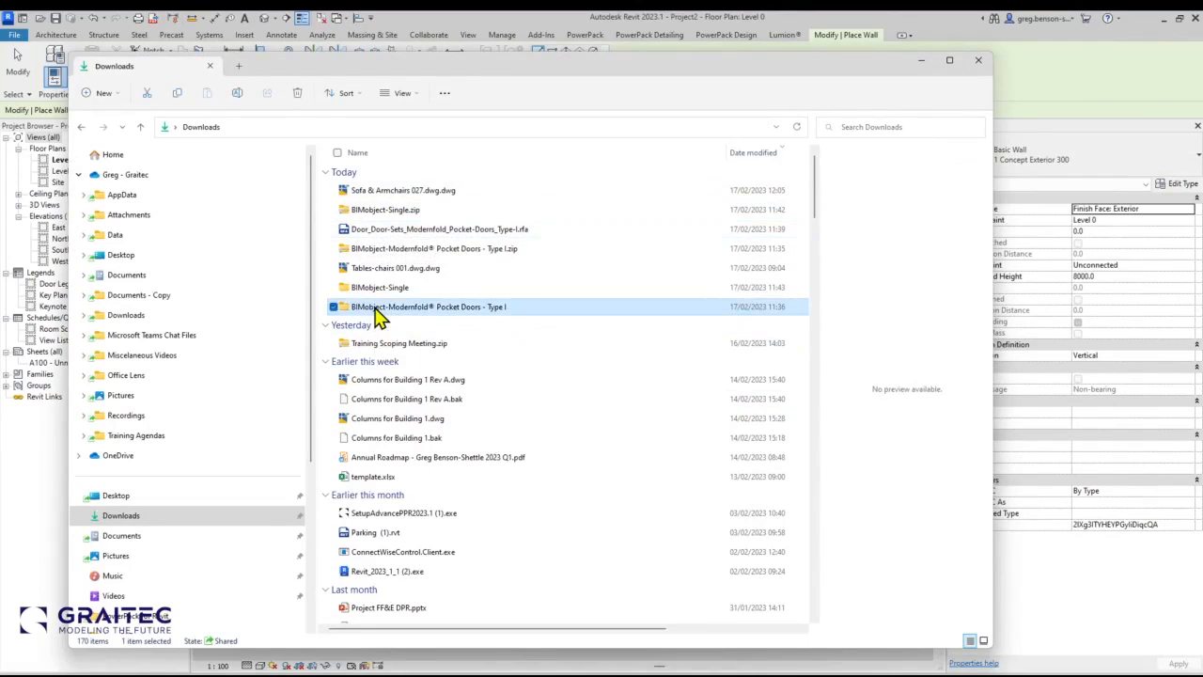
double_click(379, 317)
double_click(345, 198)
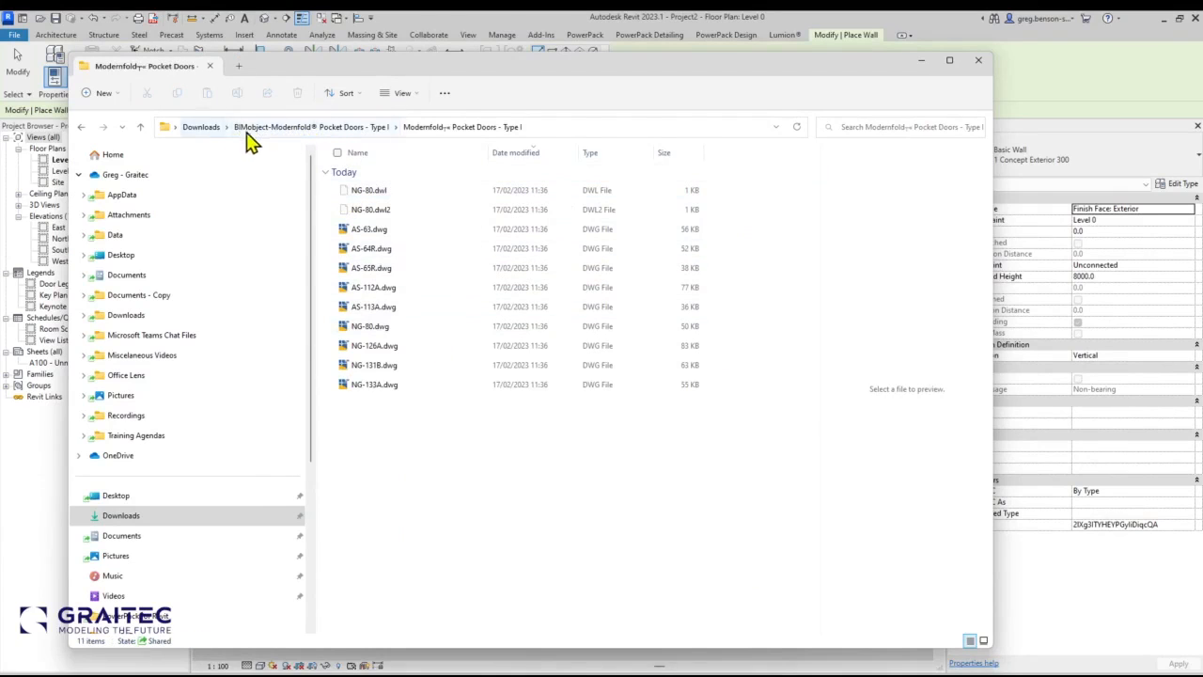
left_click(201, 127)
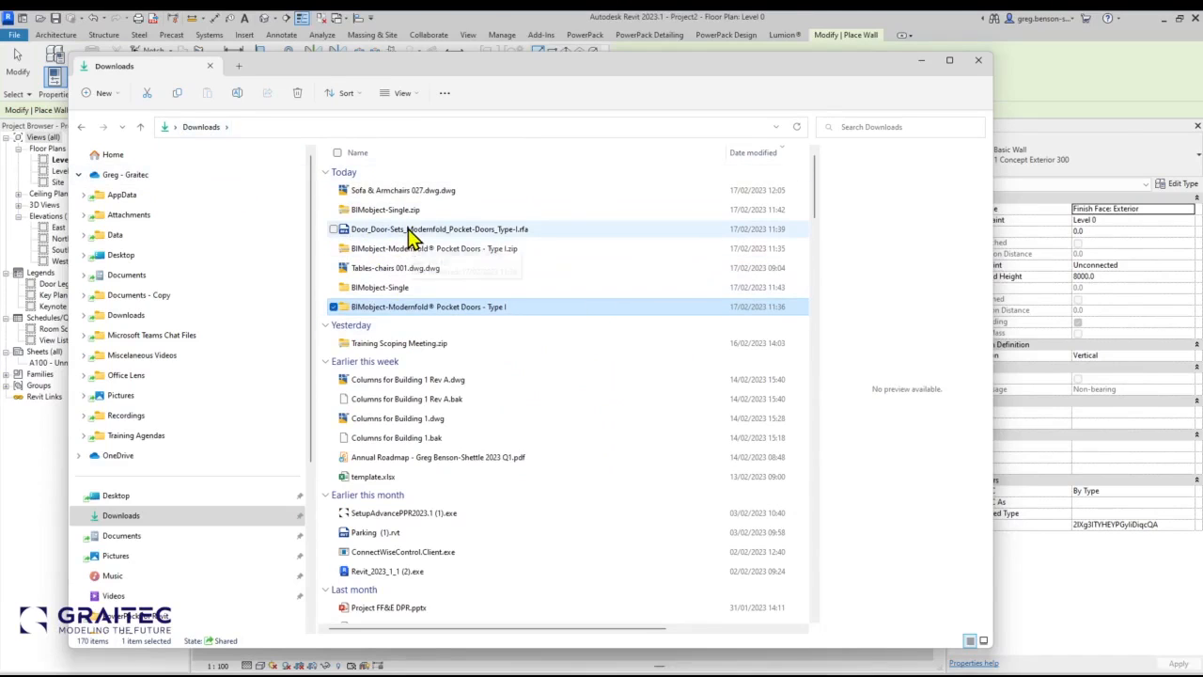
Open the Protek Single-For-Solid-Walls-PF90 sliding door family from BIMobject-Single in Revit and load it into Project2.
double_click(376, 288)
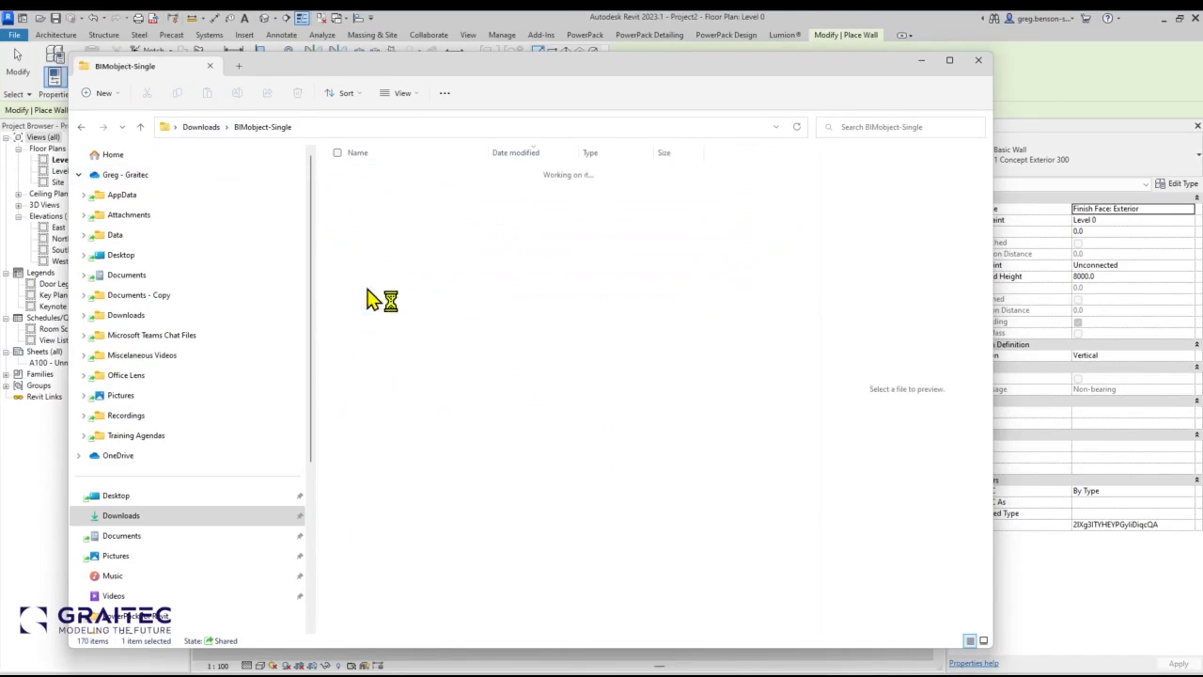
double_click(350, 197)
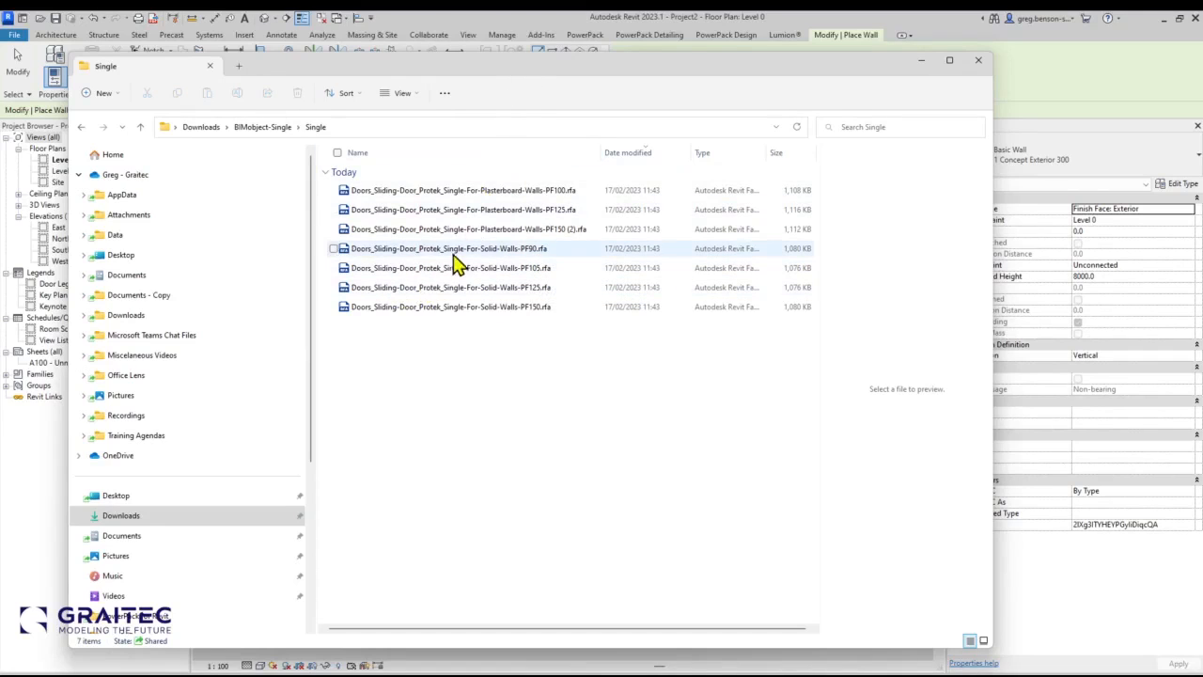
left_click_drag(344, 256, 1043, 73)
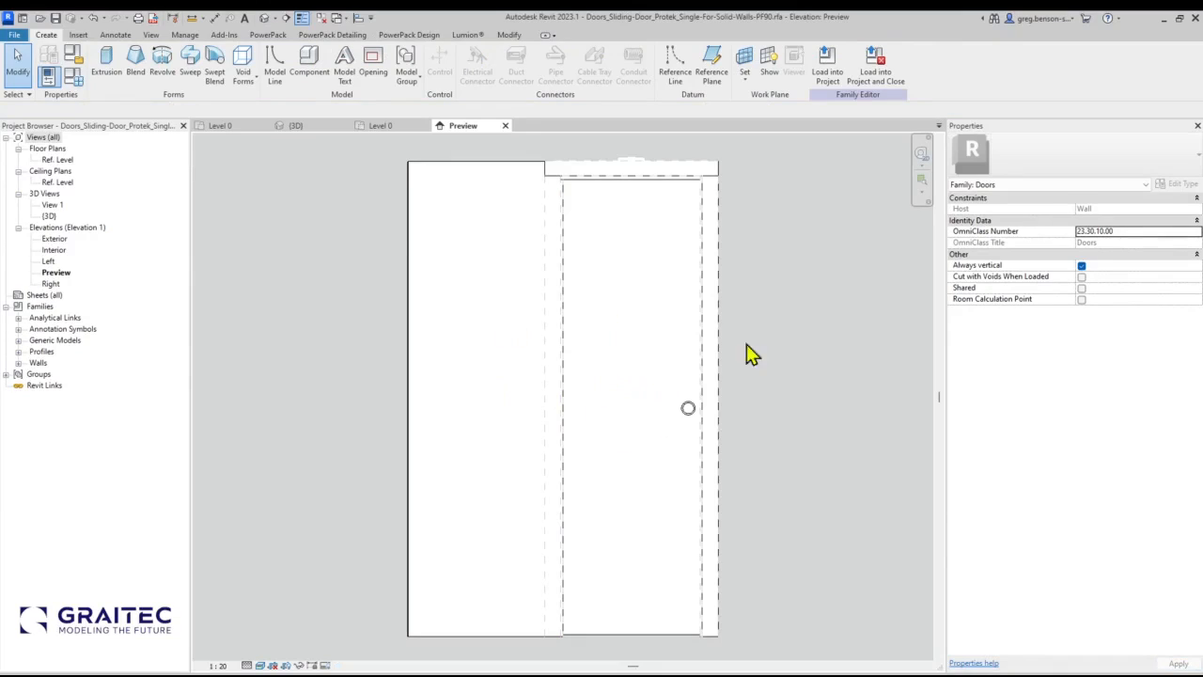
left_click(824, 83)
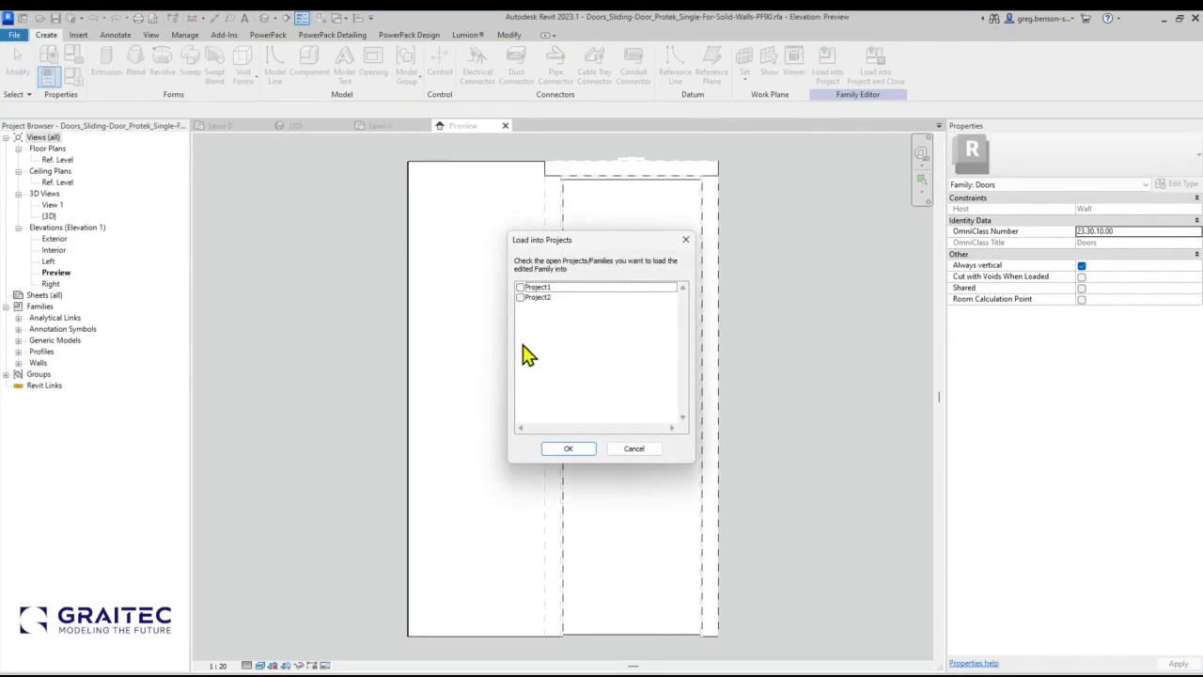
left_click(520, 297)
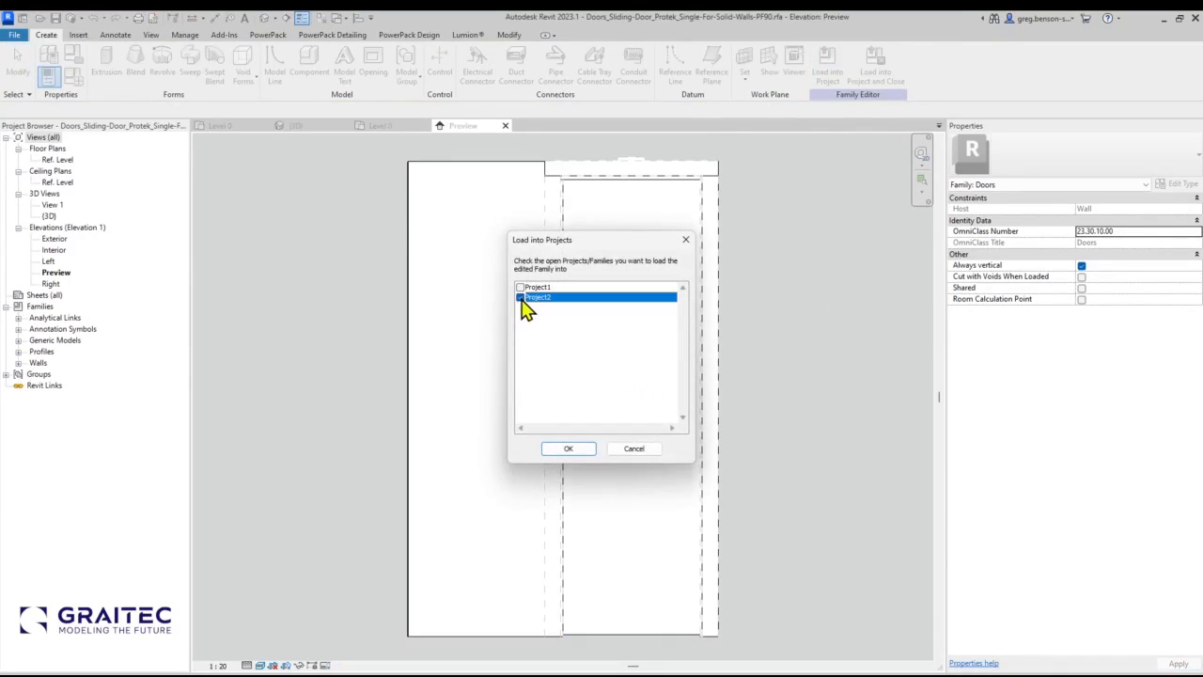
left_click(567, 449)
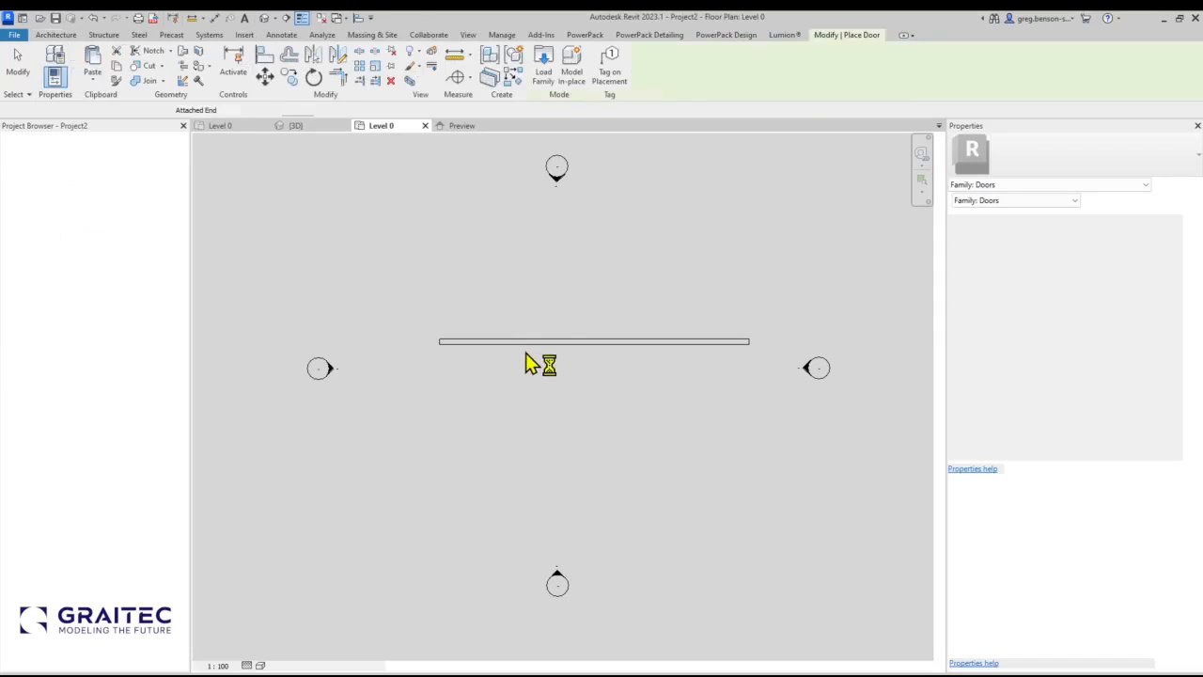
Place the 600x2100 Protek PF90 sliding door in the horizontal wall and end door placement.
scroll(567, 343, "up", 4)
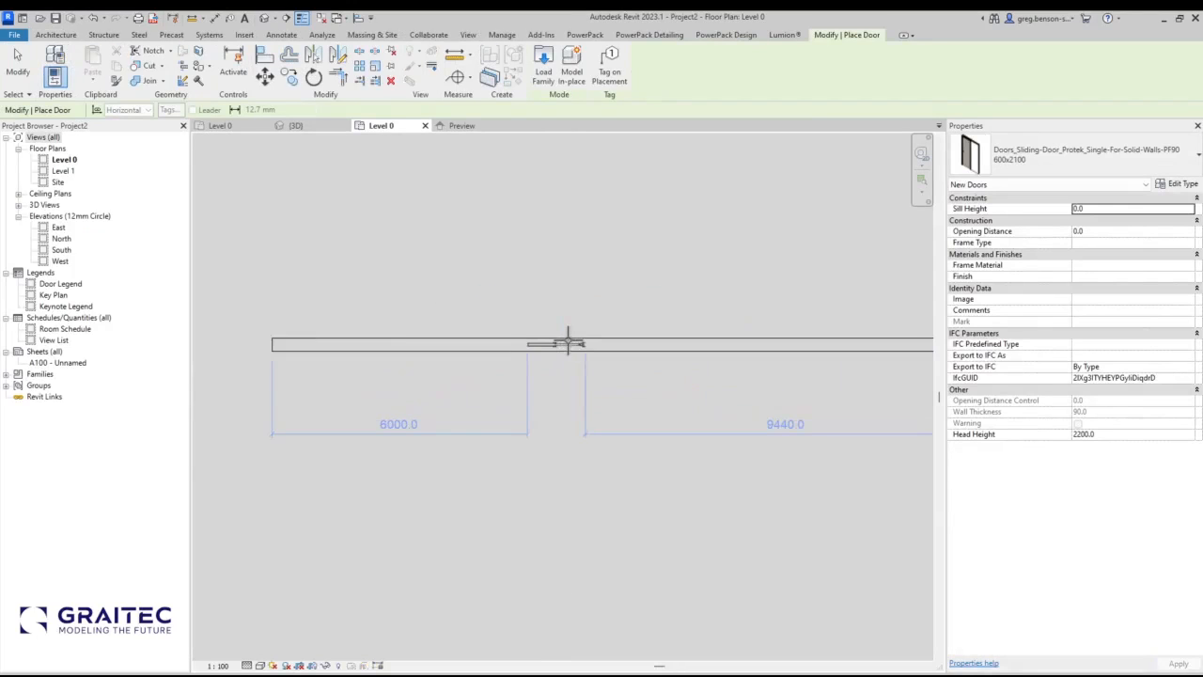
left_click(561, 344)
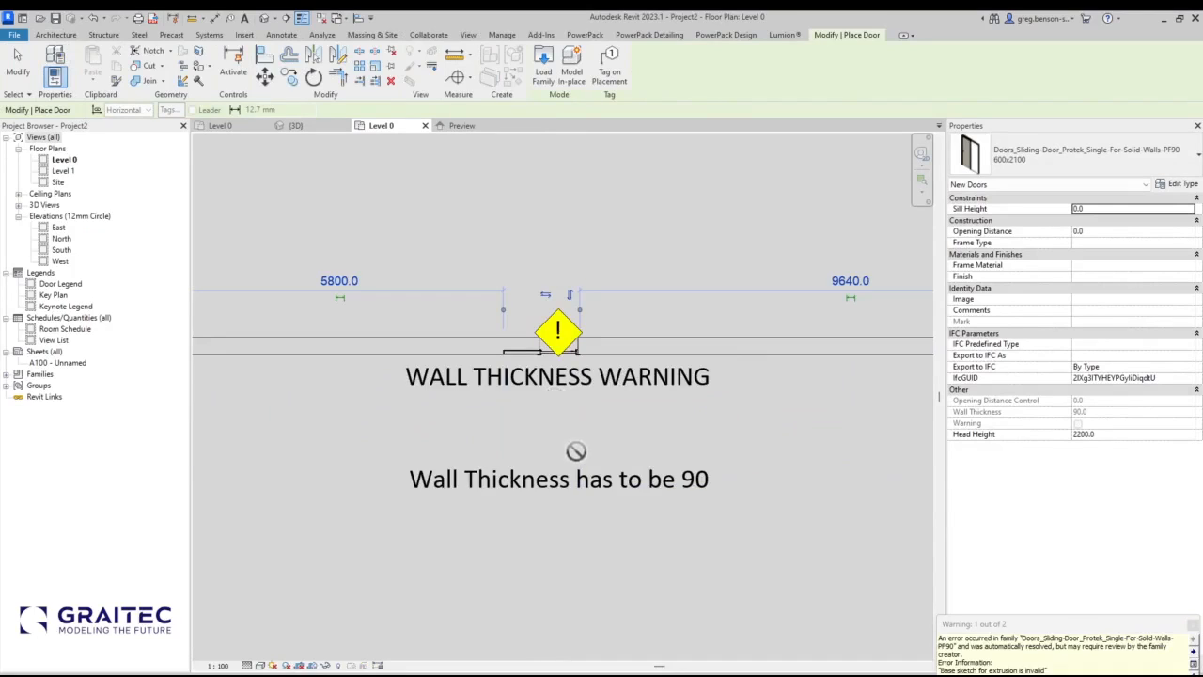
left_click(1192, 626)
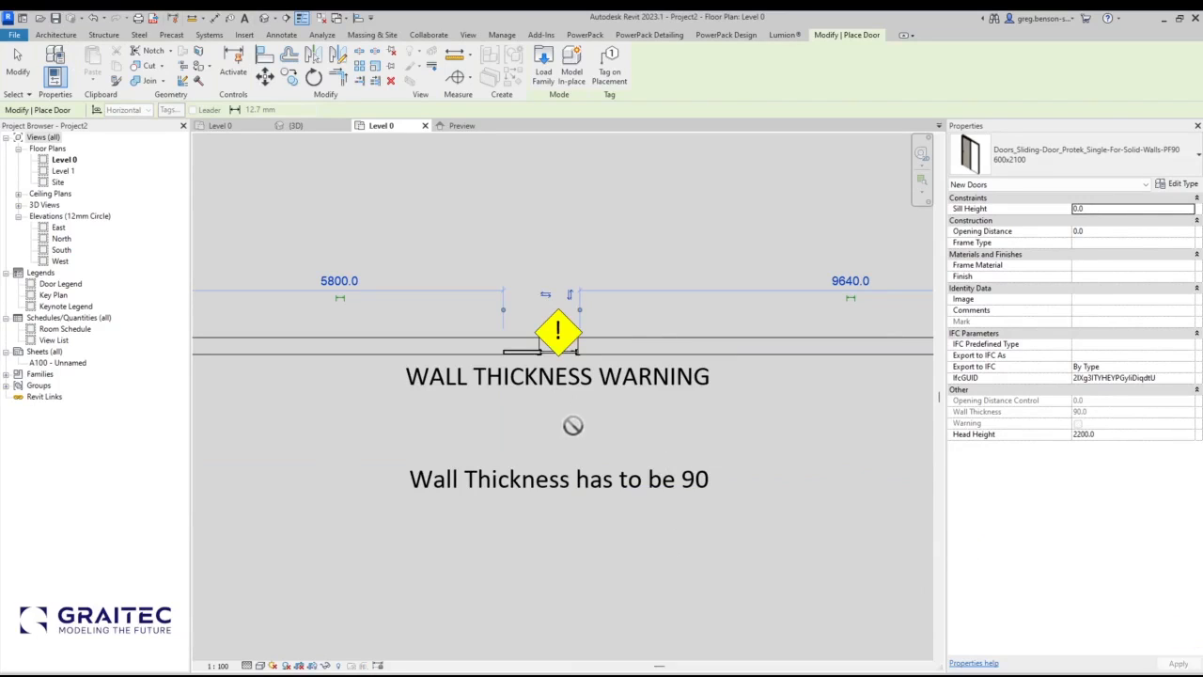
key("Escape")
key("Escape")
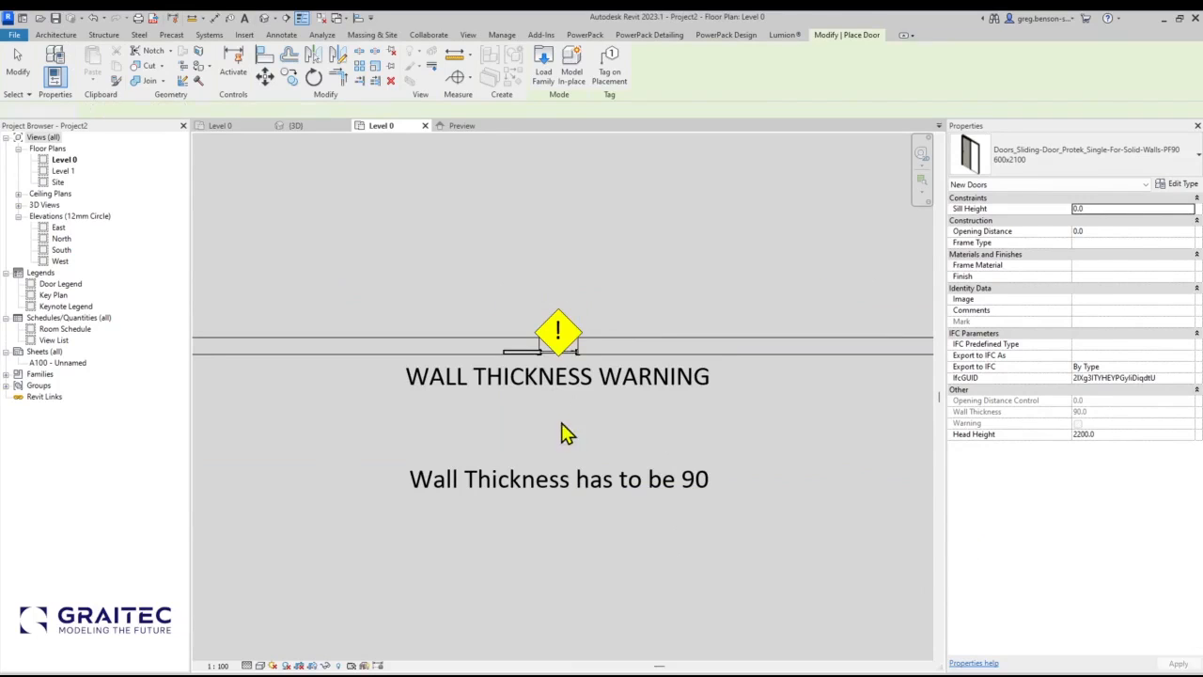
Measure the width of the sliding door's opening between its two jambs in the Level 0 floor plan.
scroll(549, 376, "up", 2)
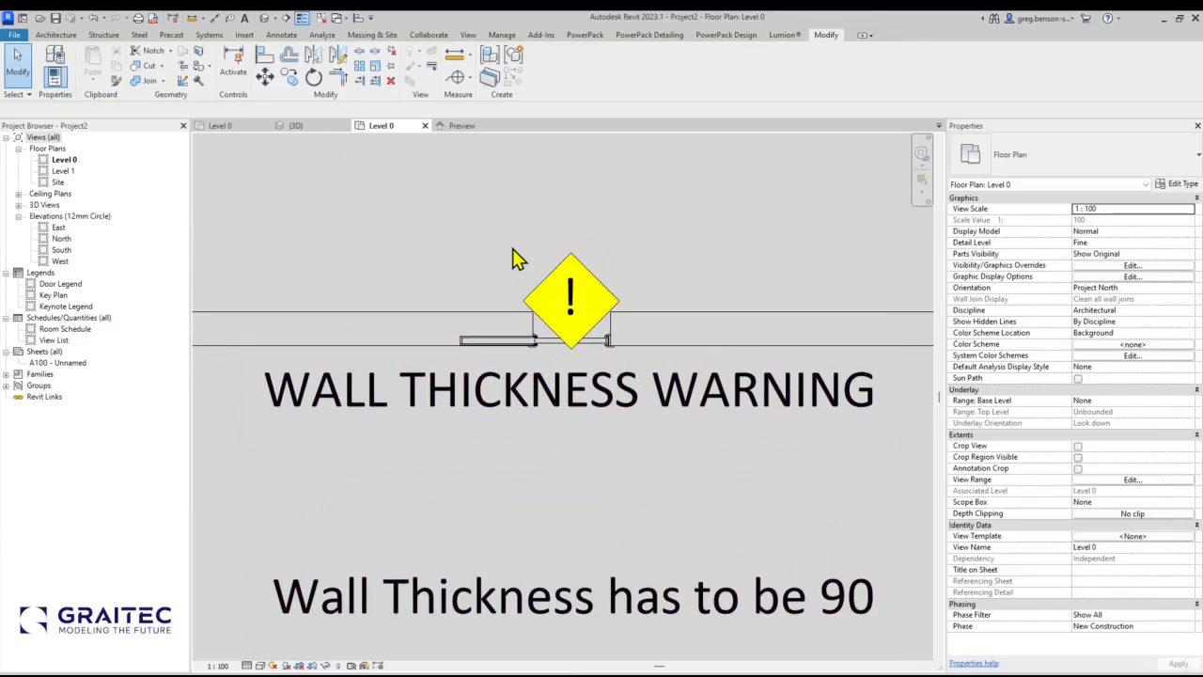
left_click(454, 59)
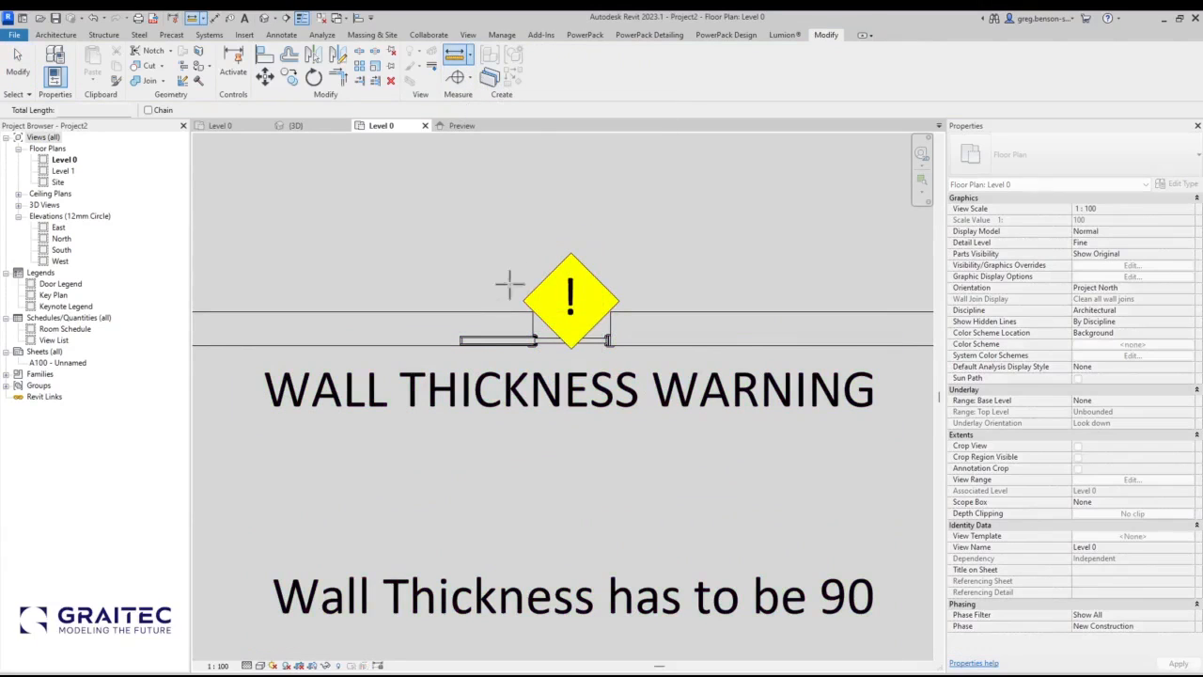
left_click(534, 336)
left_click(609, 329)
key("Escape")
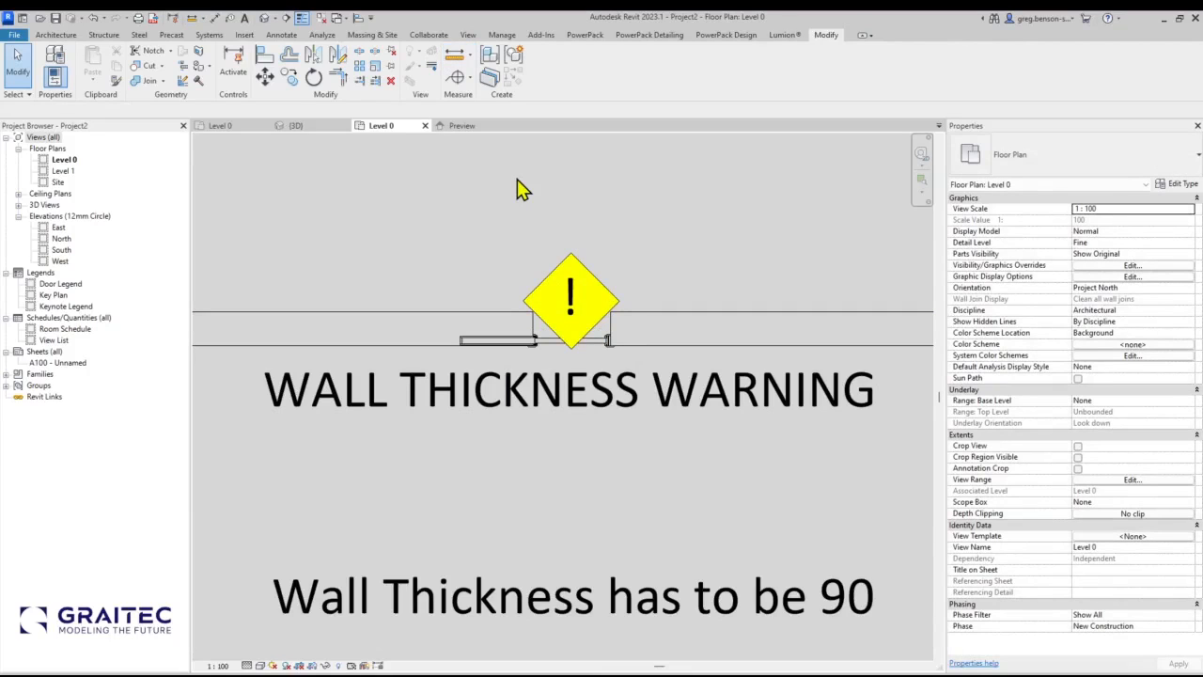
Try Inches as the length format in the project units, and discard the change.
key("u")
key("n")
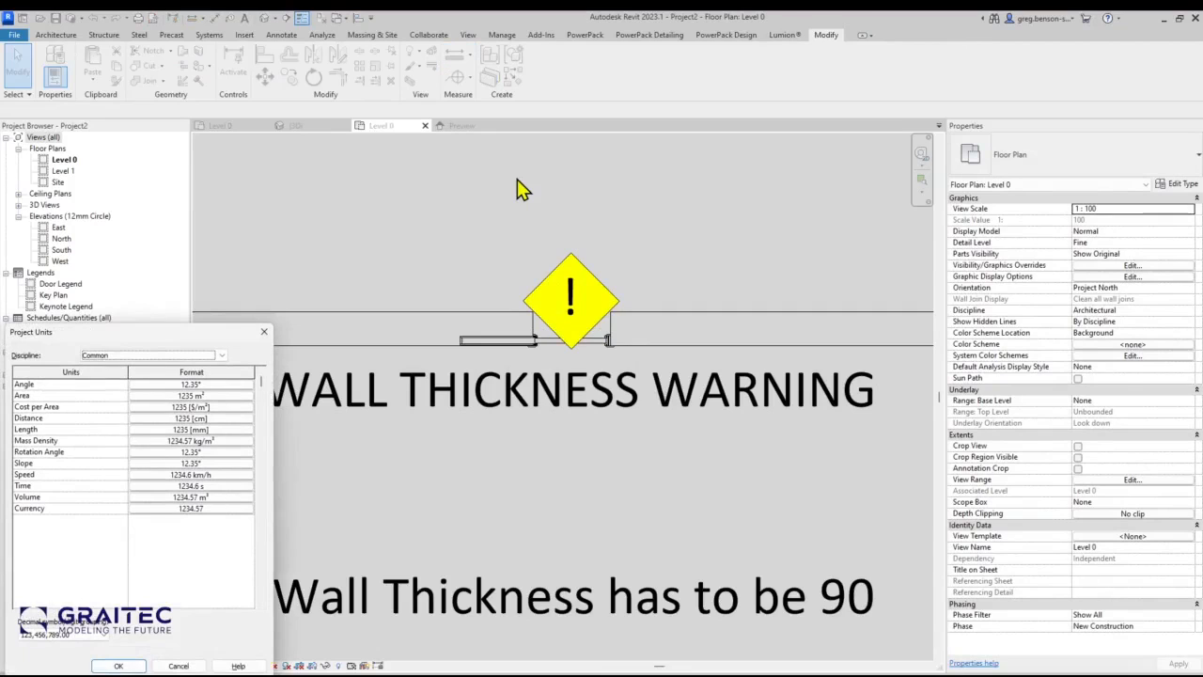
left_click_drag(169, 334, 550, 172)
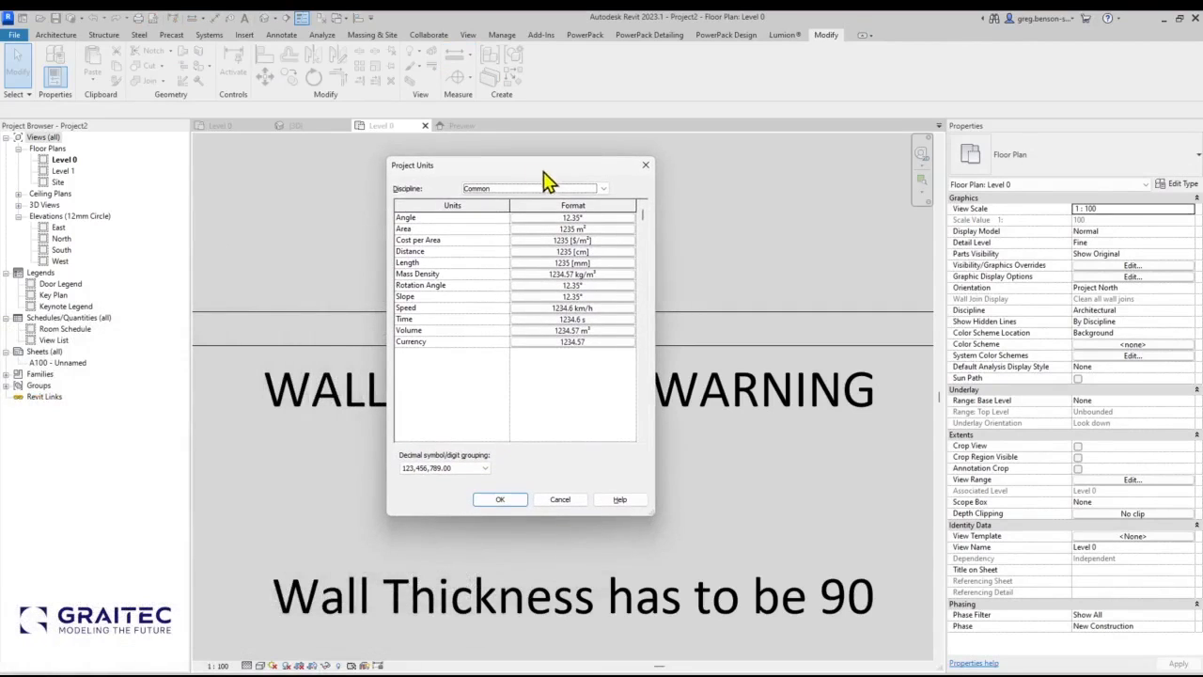
left_click(584, 263)
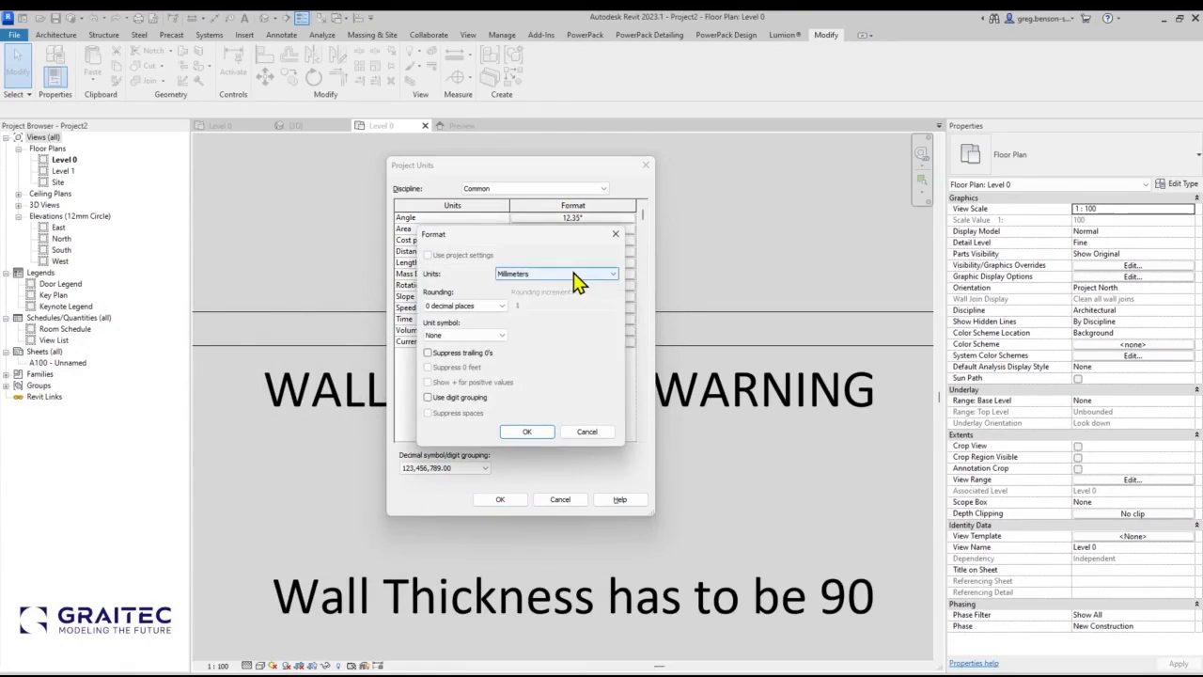
left_click(578, 274)
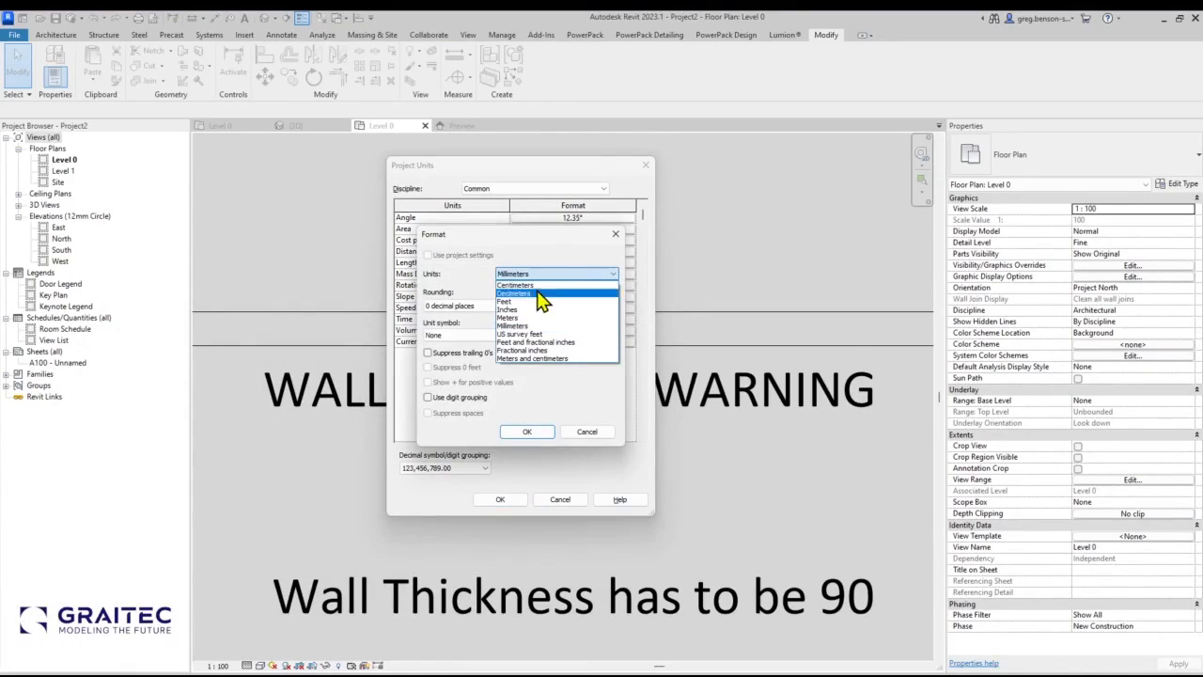
left_click(515, 309)
left_click(537, 435)
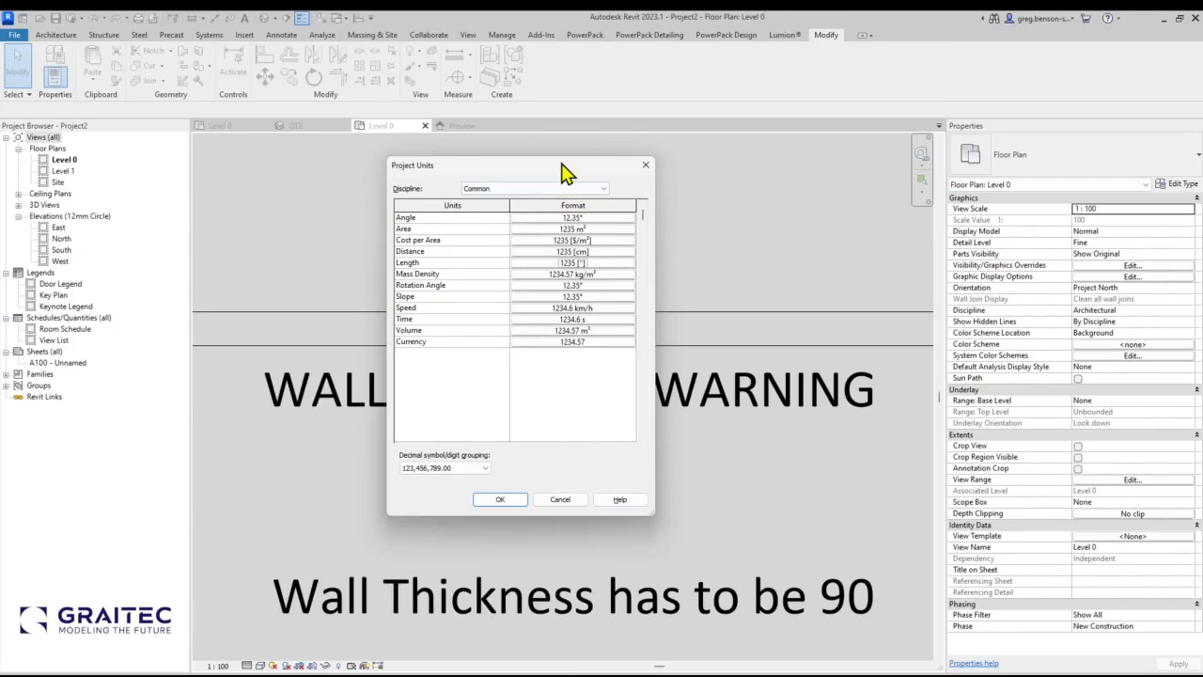
left_click(564, 502)
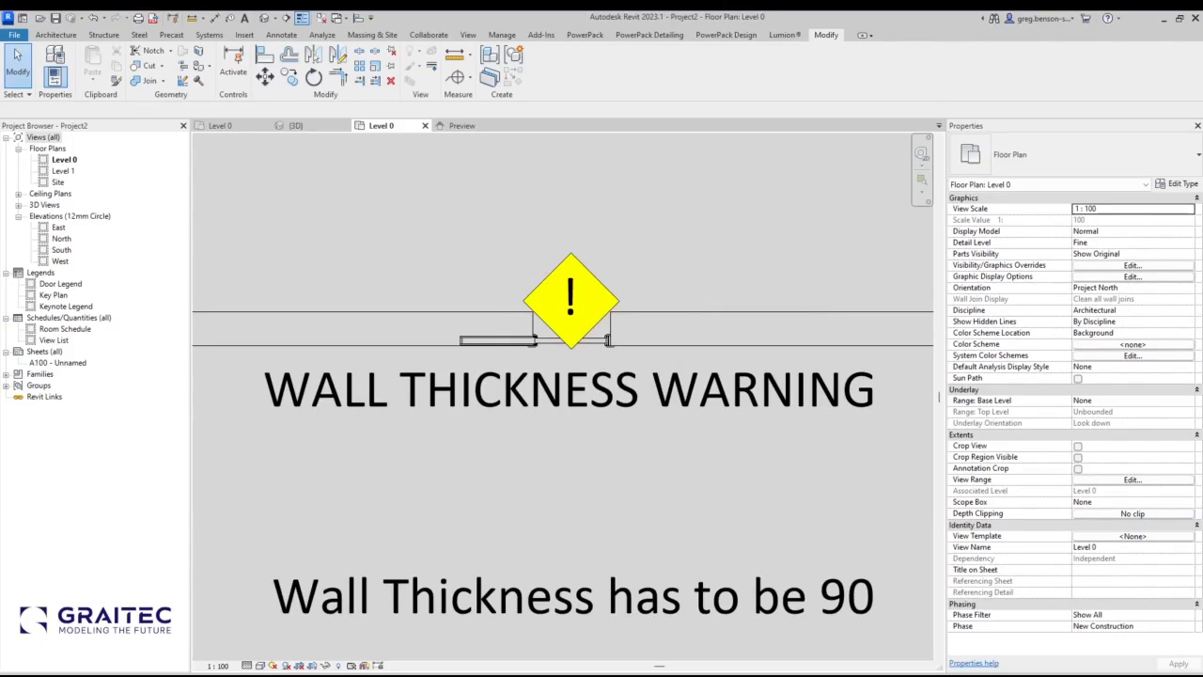
Minimize Revit and the Single folder window, and switch to the closing Thank You slide of the PowerPoint presentation.
left_click(1163, 18)
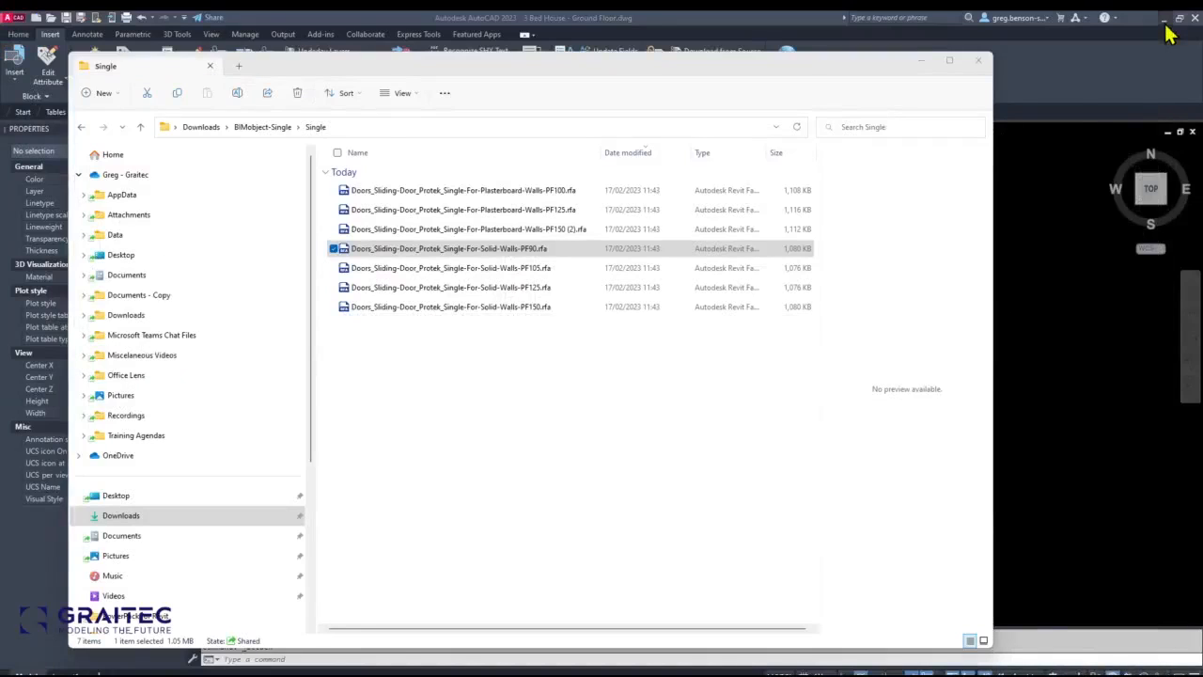
left_click(921, 62)
mouse_move(745, 674)
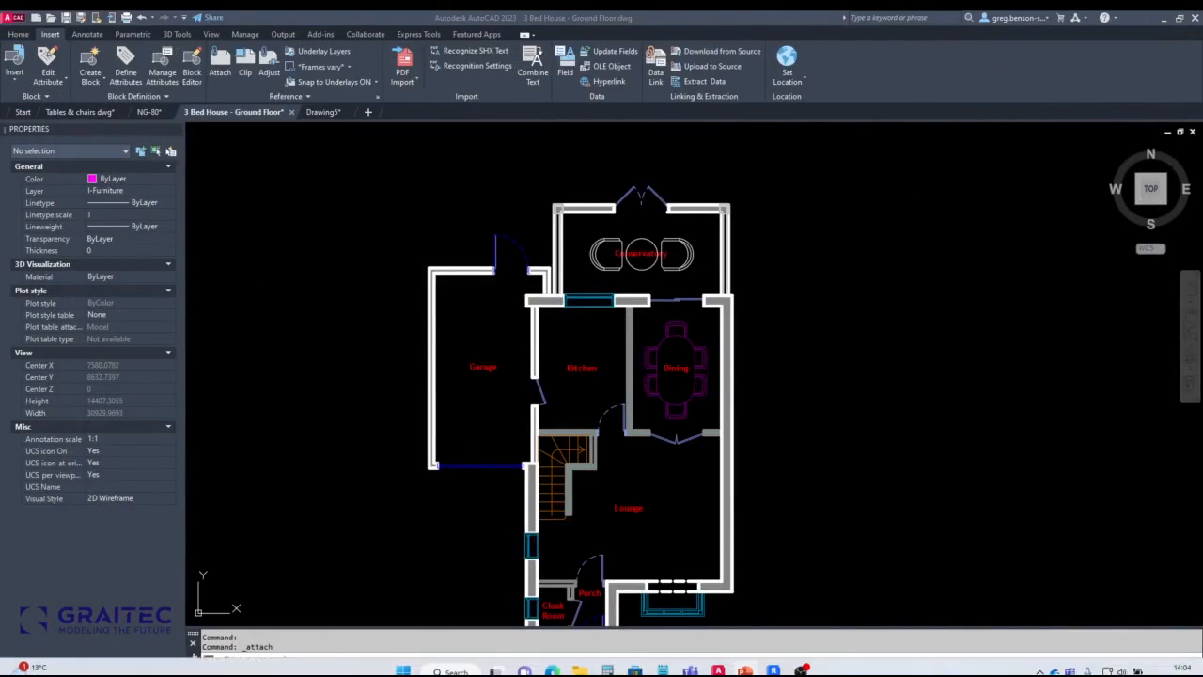
left_click(749, 672)
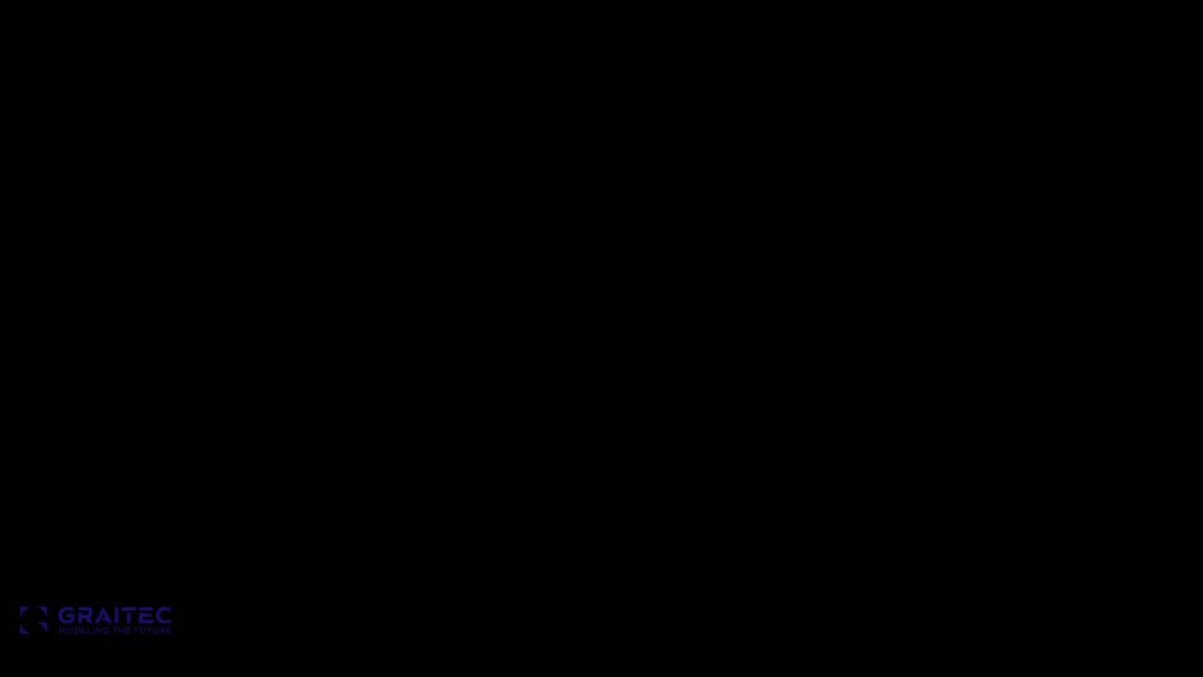
left_click(623, 360)
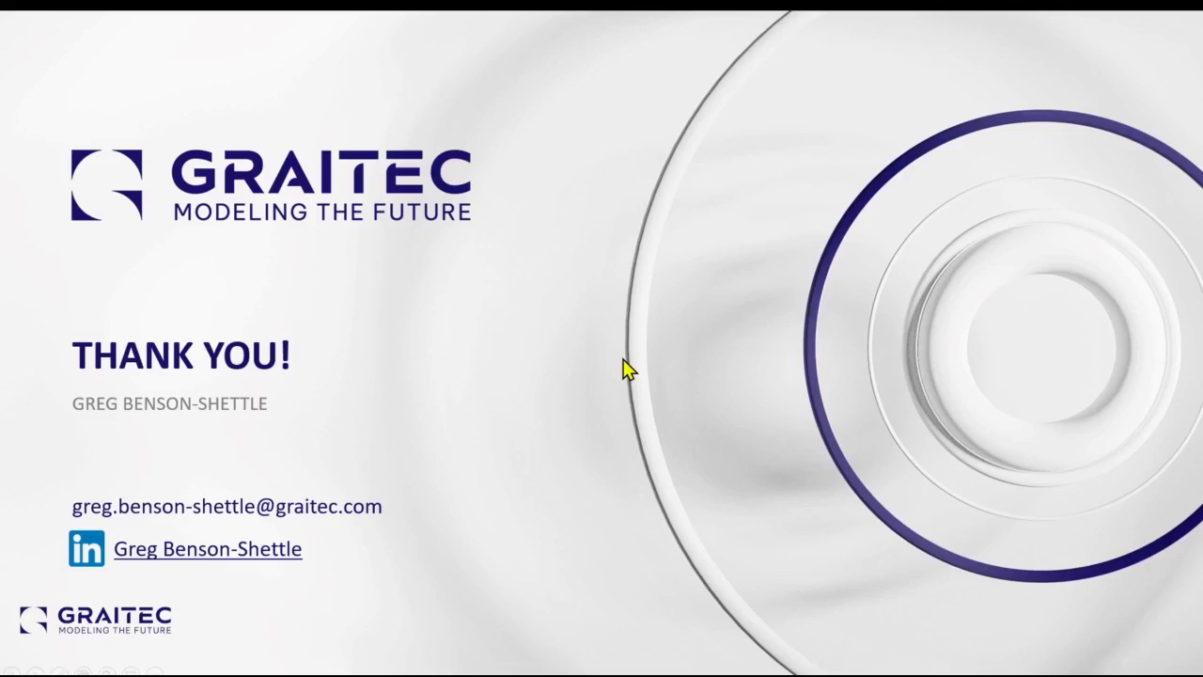